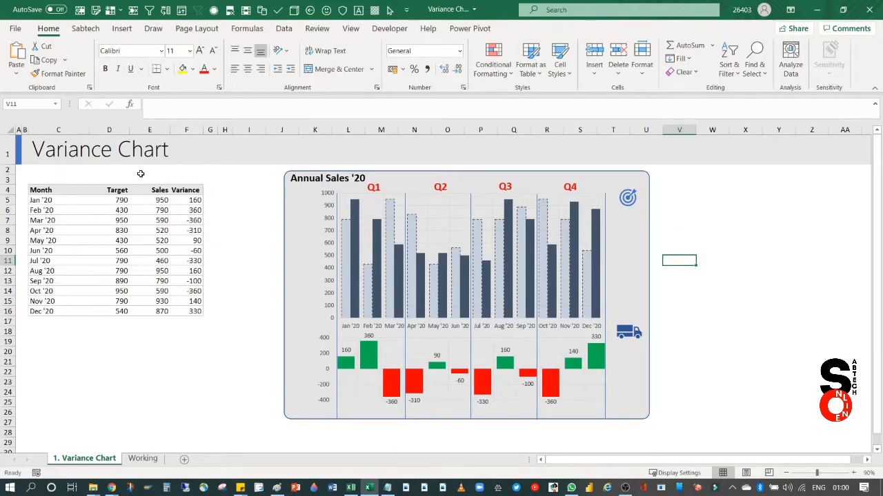
Examine the Target, Sales and Variance columns of the data table and the formula behind the January variance in F5.
left_click_drag(116, 191, 113, 311)
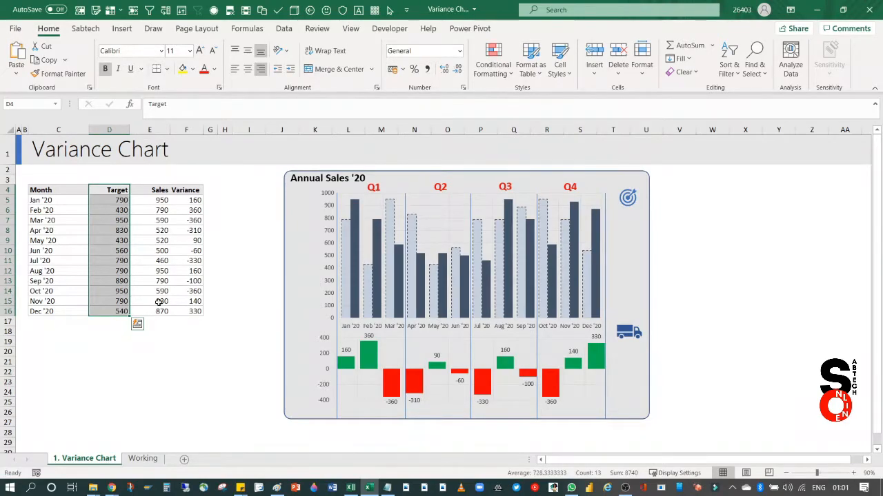
left_click_drag(157, 191, 158, 307)
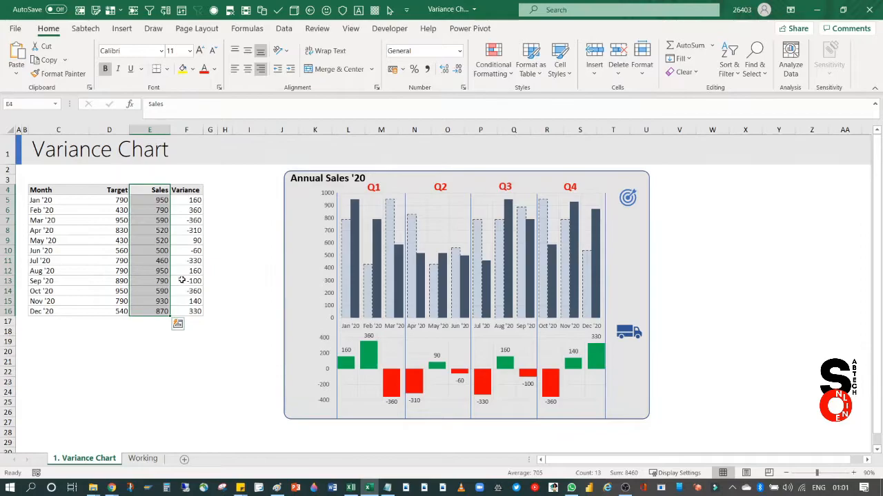
left_click_drag(188, 191, 189, 311)
left_click(191, 200)
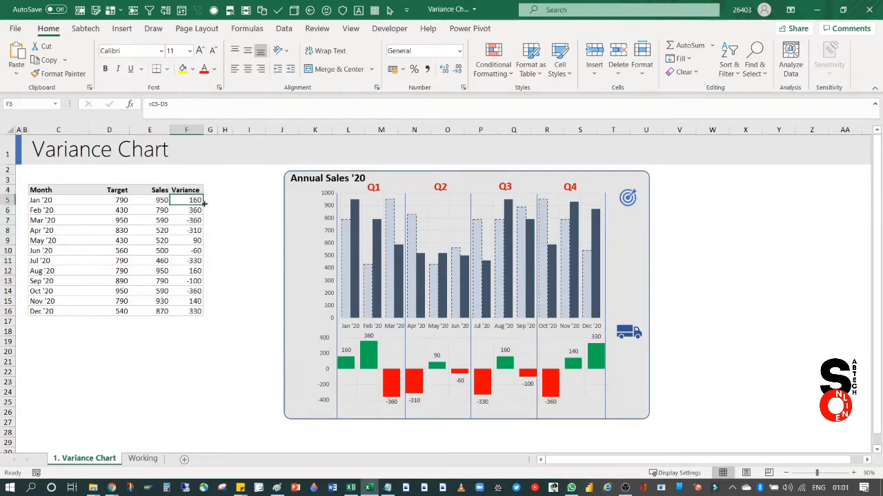
left_click(160, 104)
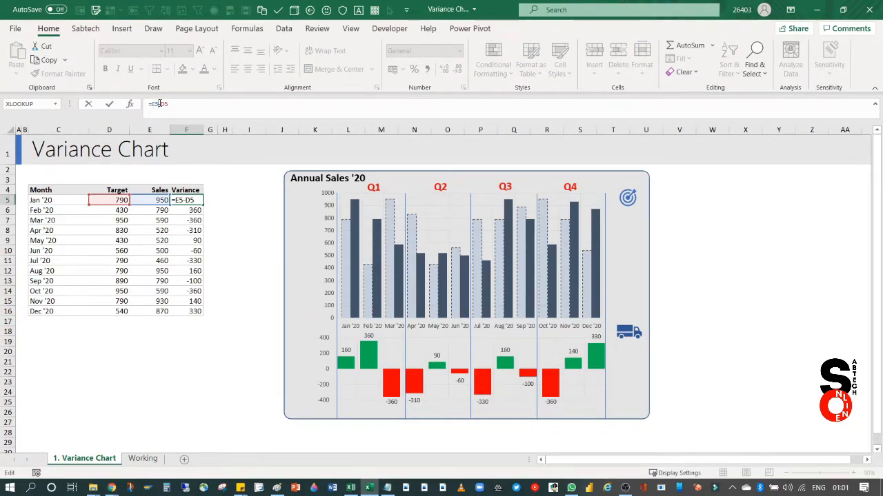
key("Return")
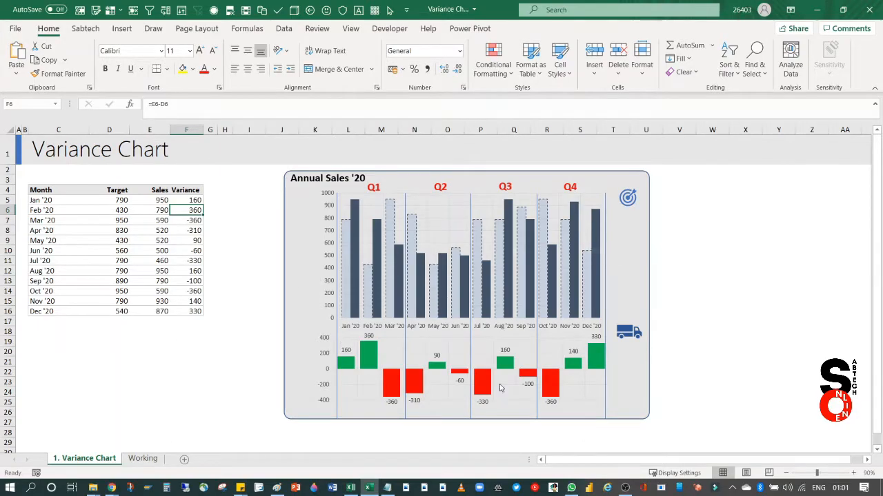
Examine the monthly Target, Sales and variance bars in the finished Annual Sales '20 chart.
mouse_move(420, 312)
mouse_move(401, 378)
mouse_move(369, 282)
mouse_move(391, 215)
mouse_move(552, 292)
mouse_move(575, 263)
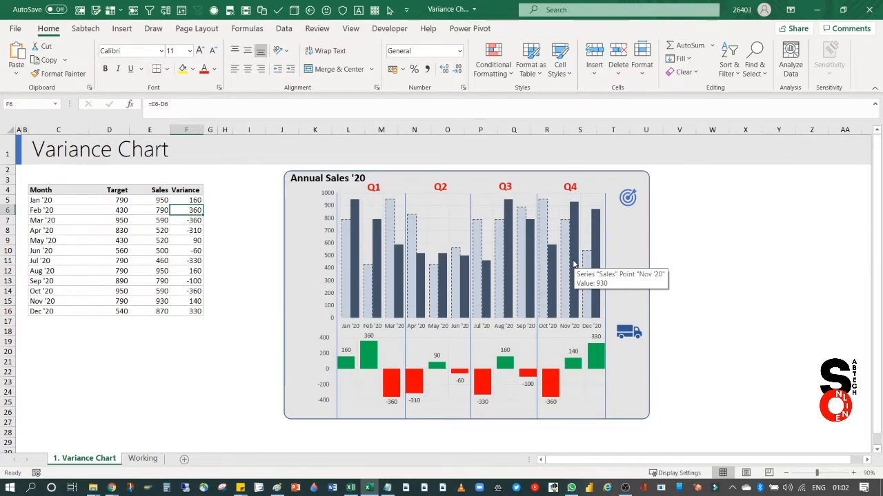
Switch to Chrome and review the Microsoft 365 home plans, comparing the Family plan details with the included features.
left_click(111, 487)
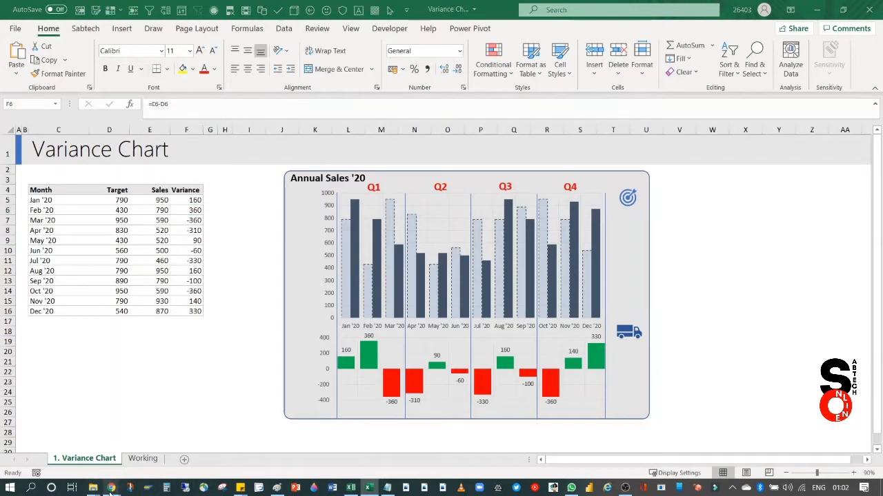
left_click(99, 456)
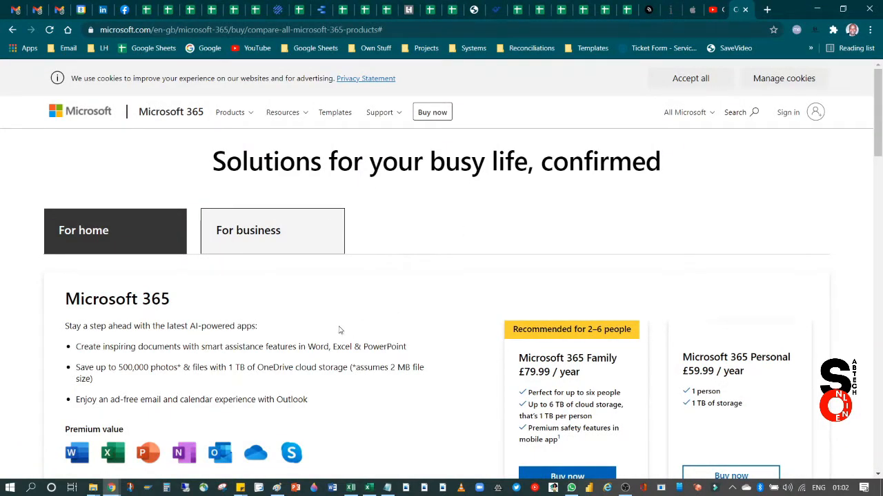
scroll(339, 330, "down", 2)
left_click_drag(519, 243, 610, 315)
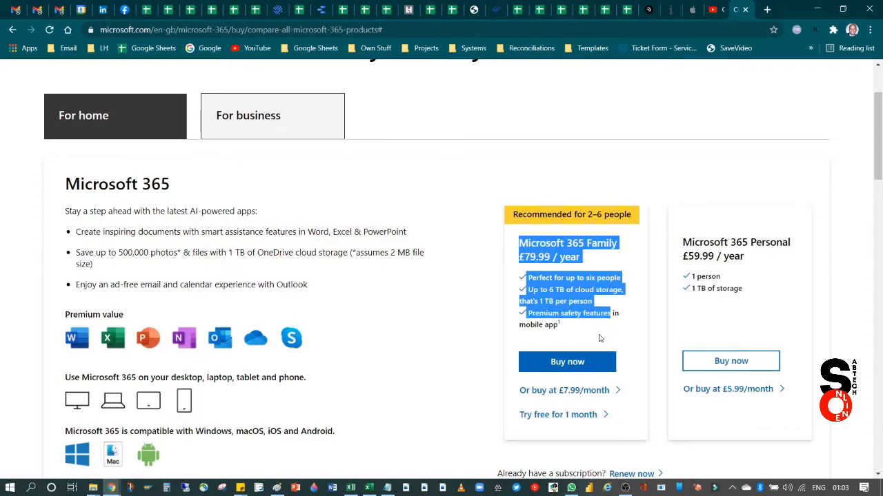
left_click(595, 337)
left_click_drag(76, 232, 331, 324)
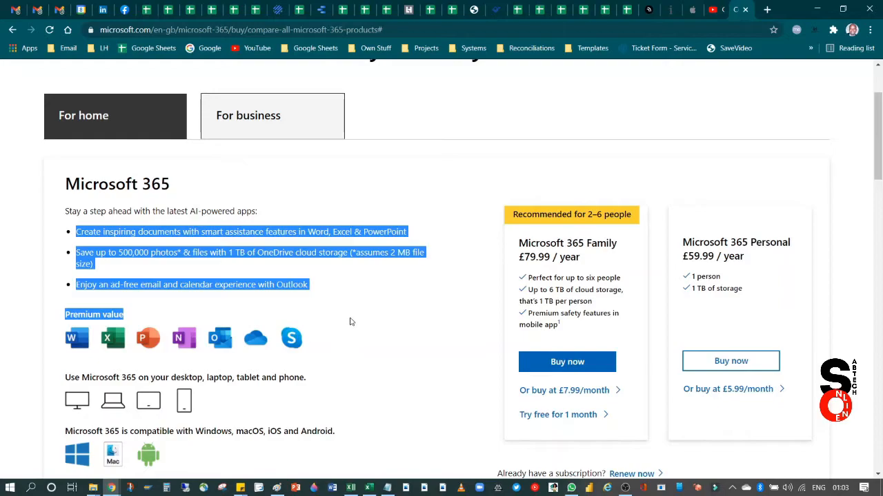
left_click(349, 336)
scroll(319, 352, "up", 2)
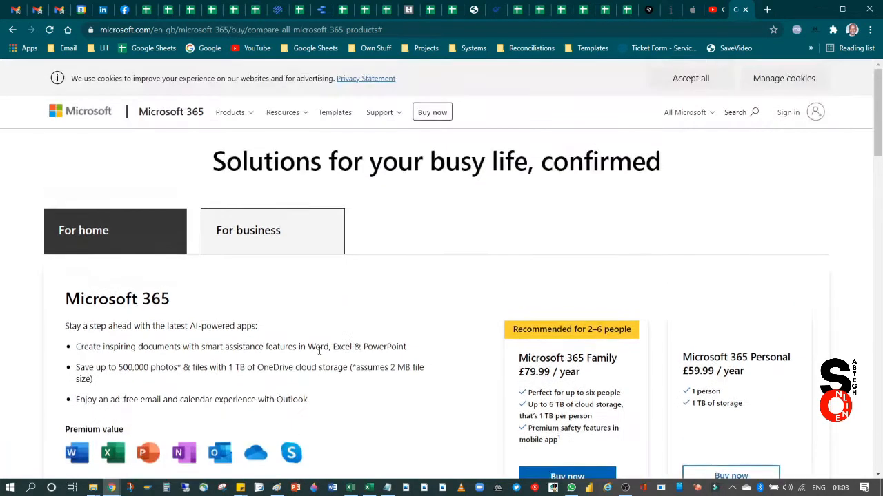
Switch back to the Excel workbook and move the finished Annual Sales '20 chart across to start at about column Q.
left_click(369, 487)
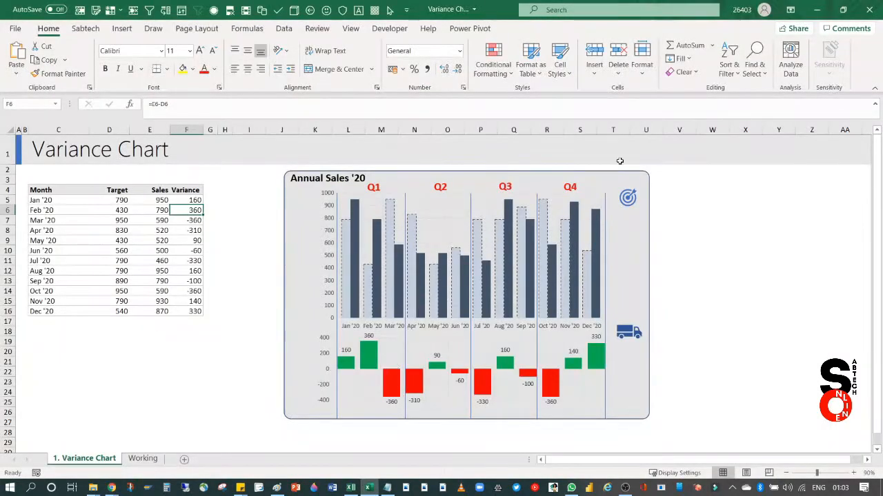
left_click_drag(465, 176, 693, 180)
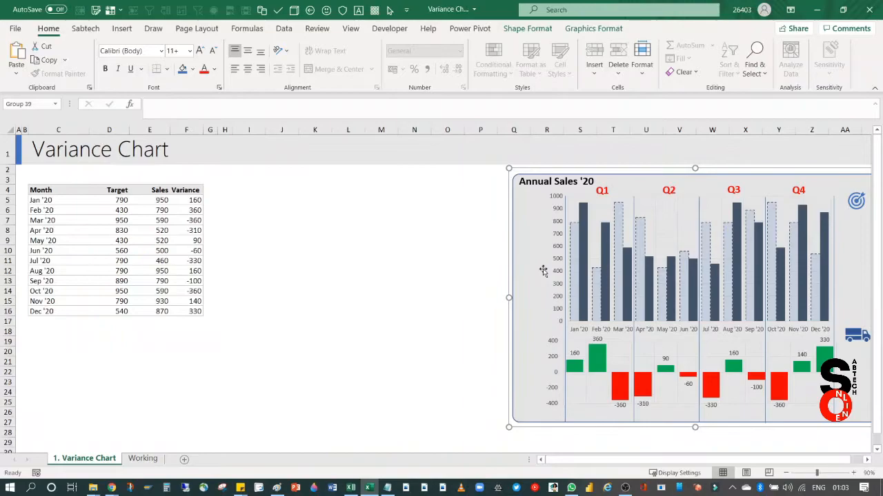
left_click(301, 331)
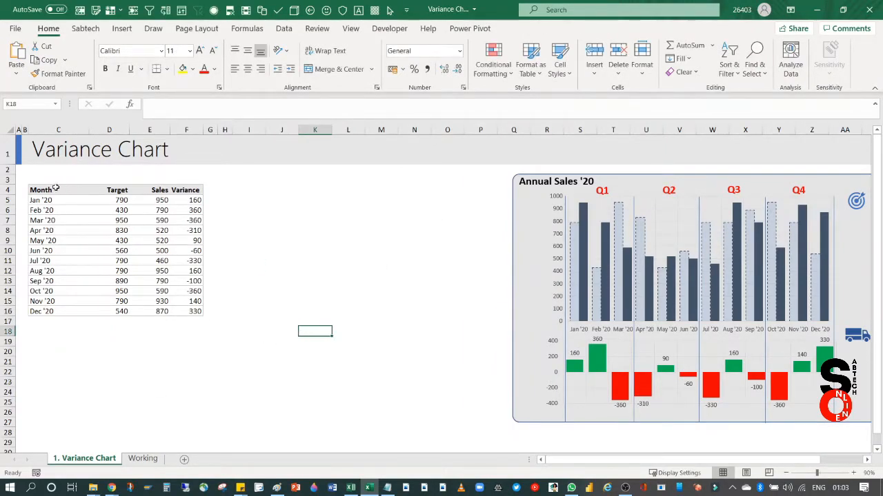
left_click_drag(56, 188, 146, 308)
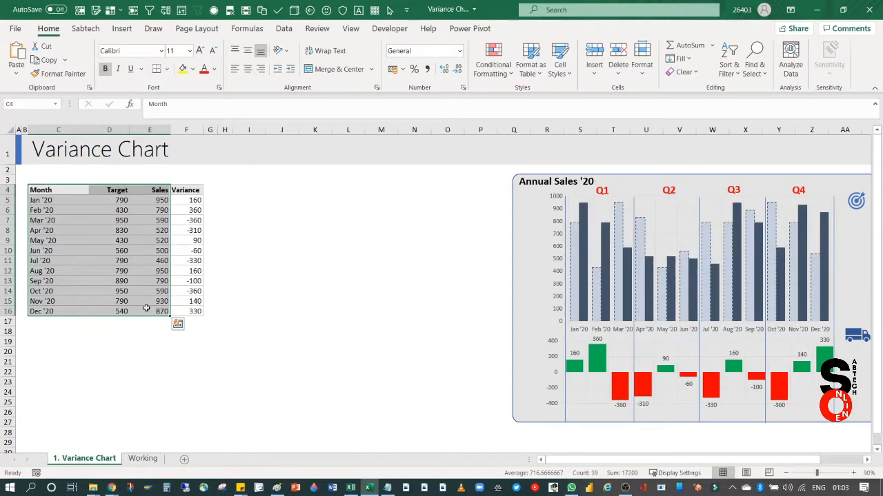
left_click(123, 30)
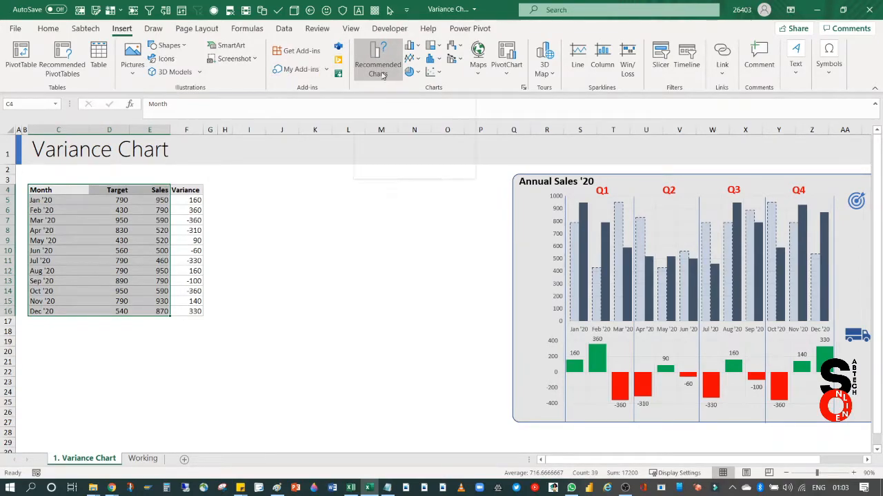
left_click(380, 67)
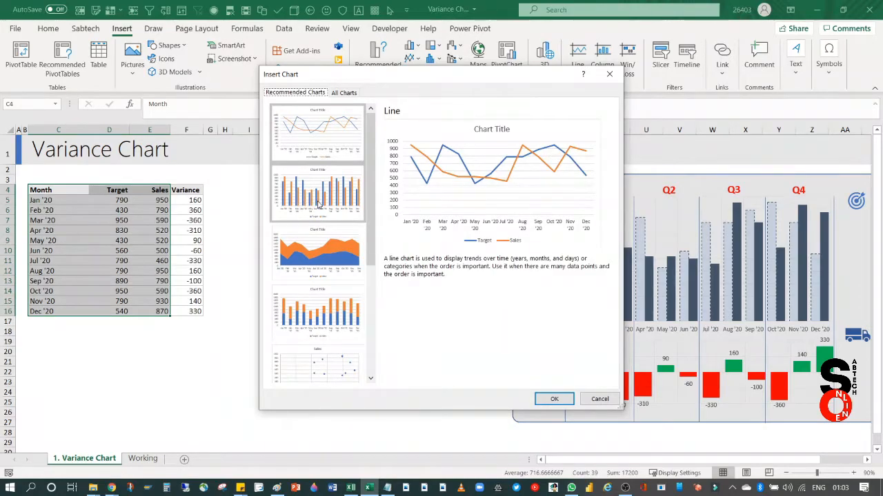
left_click(319, 203)
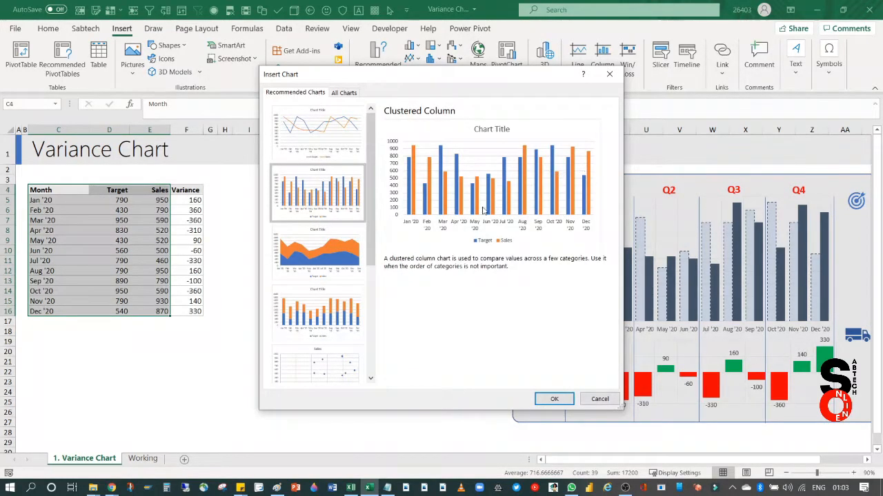
left_click(553, 398)
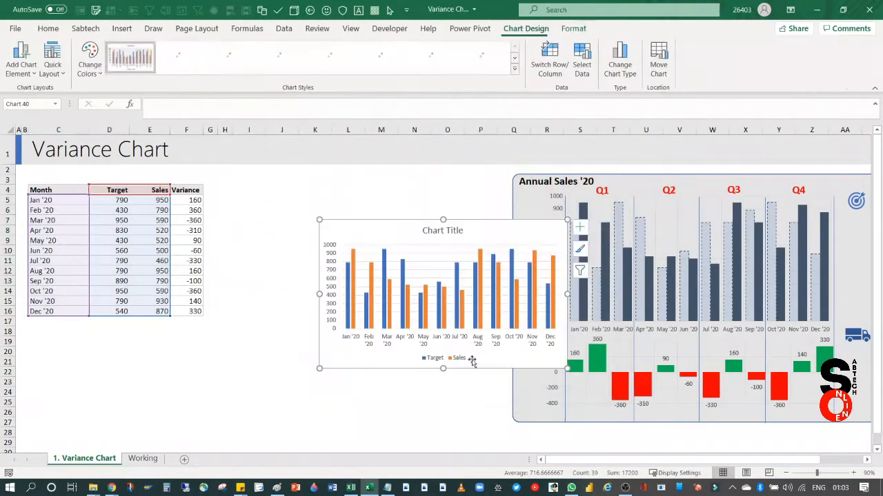
left_click_drag(387, 230, 296, 210)
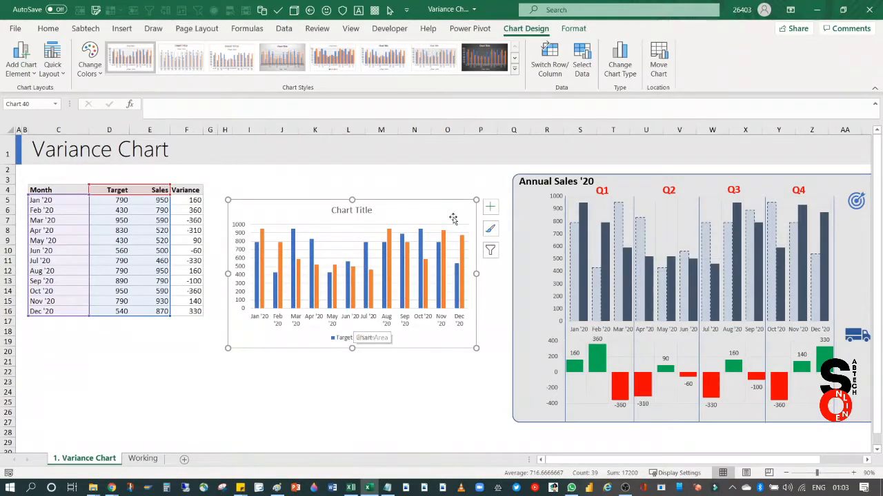
key("Delete")
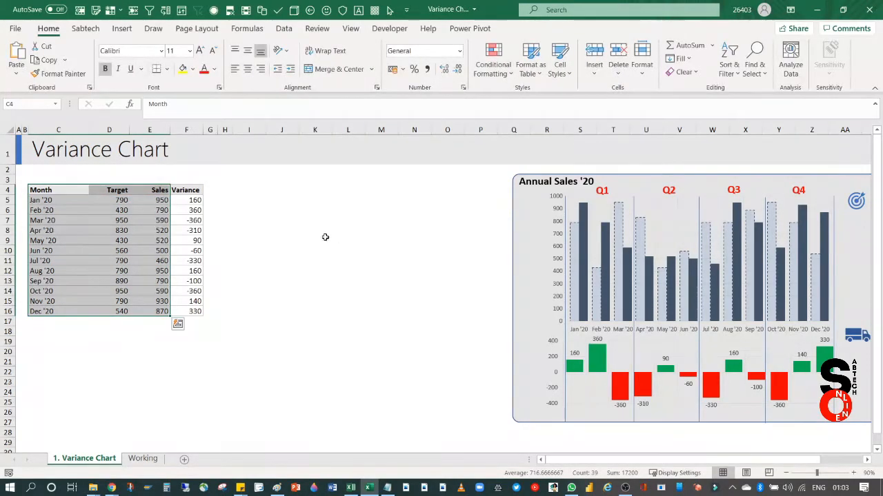
left_click(324, 237)
Insert a recommended Clustered Column chart from the Month and Target data in C4:D16.
left_click_drag(61, 190, 123, 312)
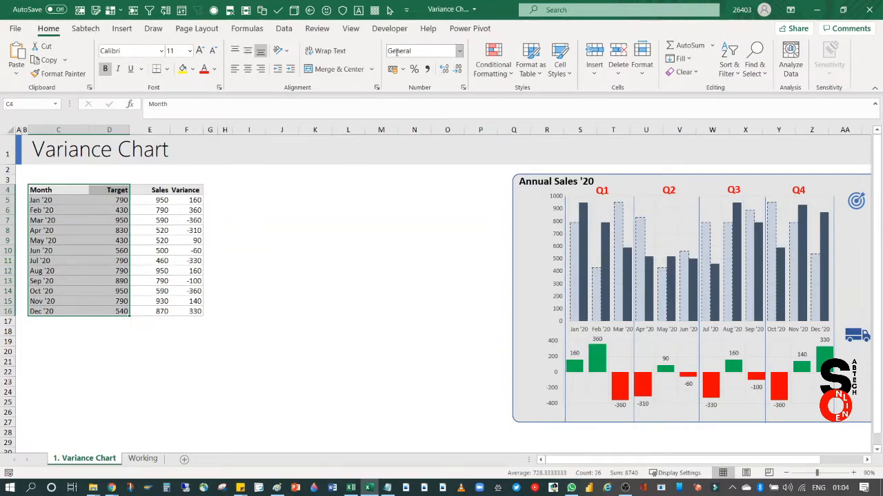
left_click(122, 29)
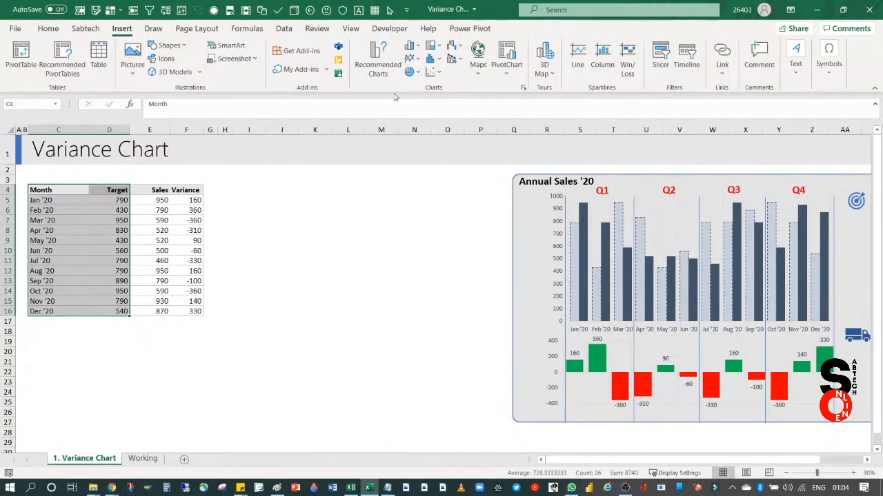
left_click(417, 49)
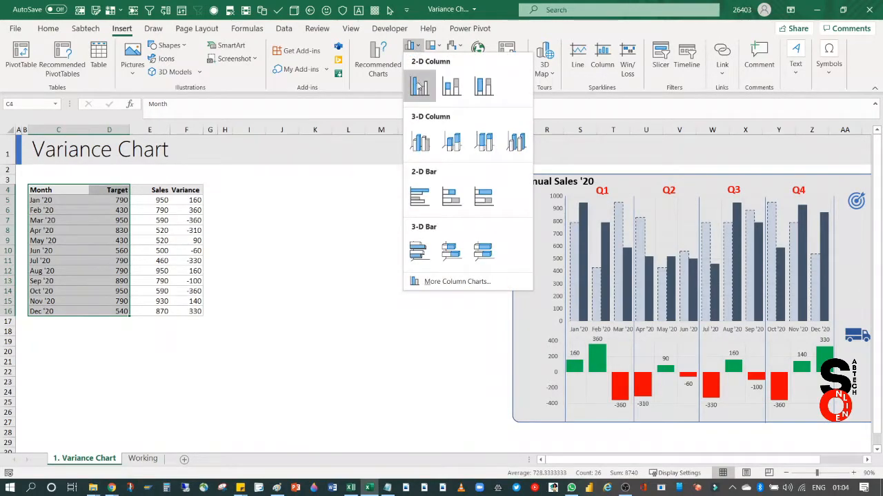
left_click(378, 64)
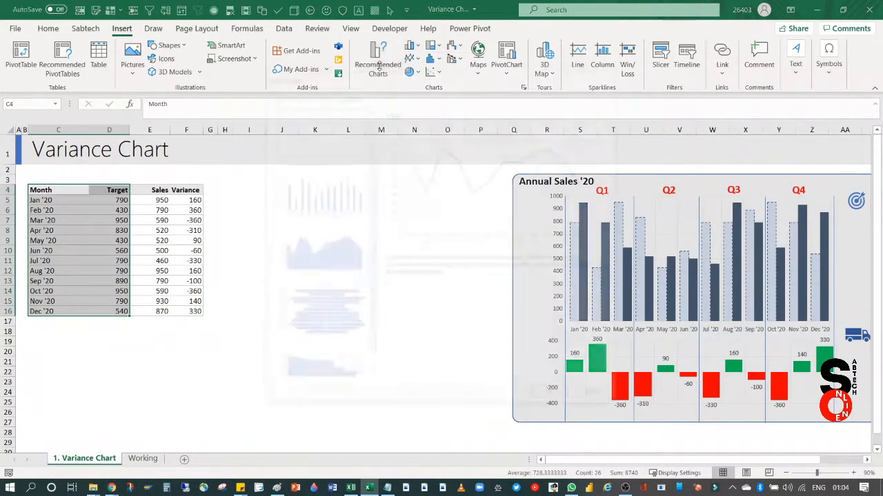
left_click(348, 182)
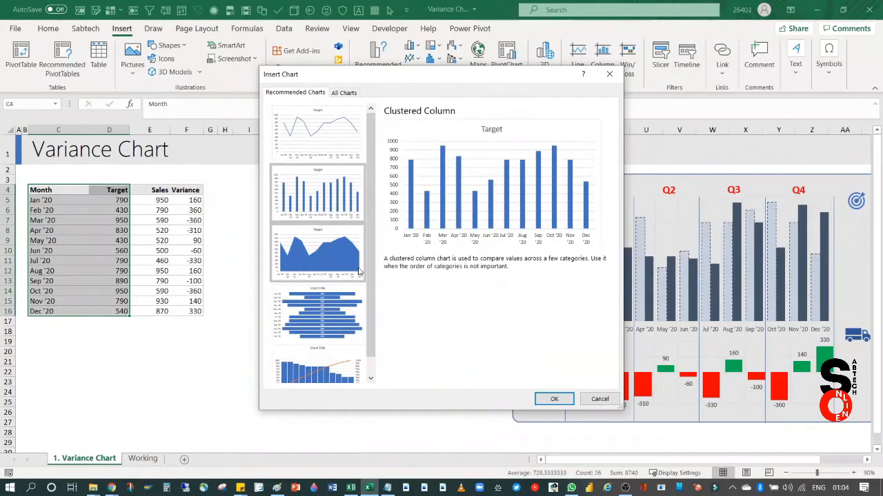
scroll(370, 276, "down", 1)
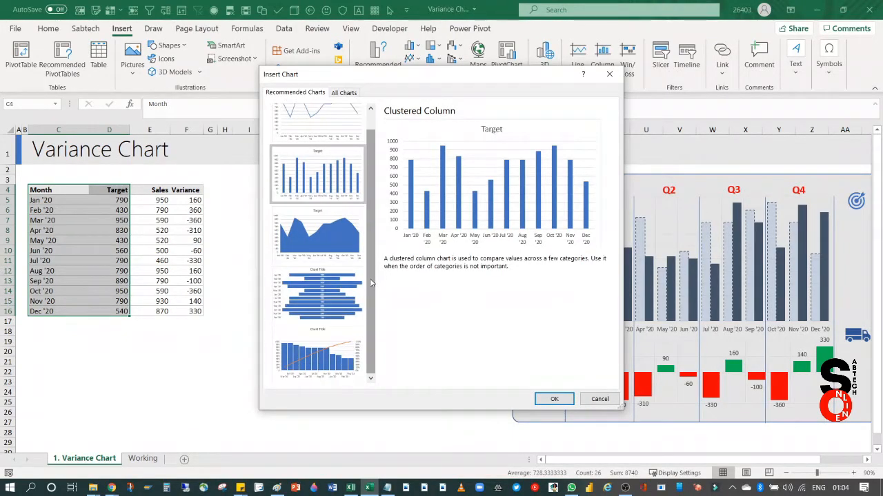
scroll(371, 283, "up", 1)
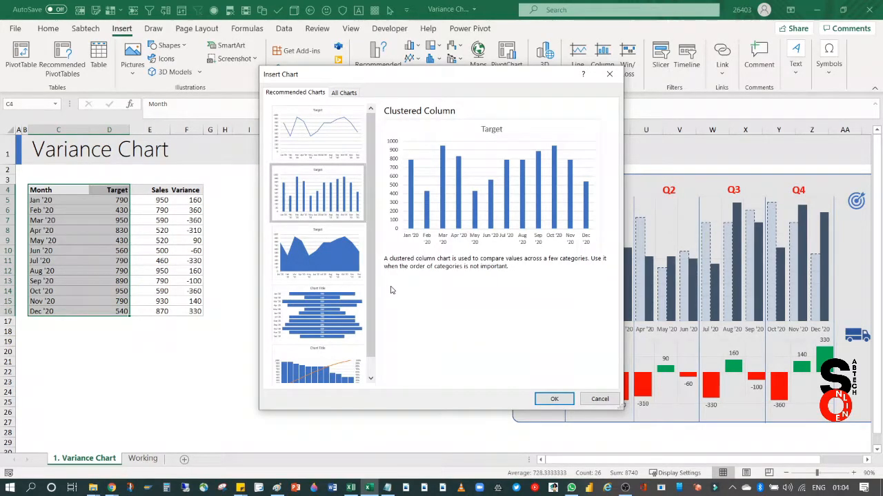
left_click(553, 399)
Move the Target chart beside the data table and enlarge it to span about columns H to Q and rows 6 to 25.
left_click_drag(390, 234, 302, 227)
left_click_drag(479, 362, 525, 402)
mouse_move(431, 230)
left_mouse_down()
mouse_move(416, 227)
mouse_move(423, 229)
left_mouse_up()
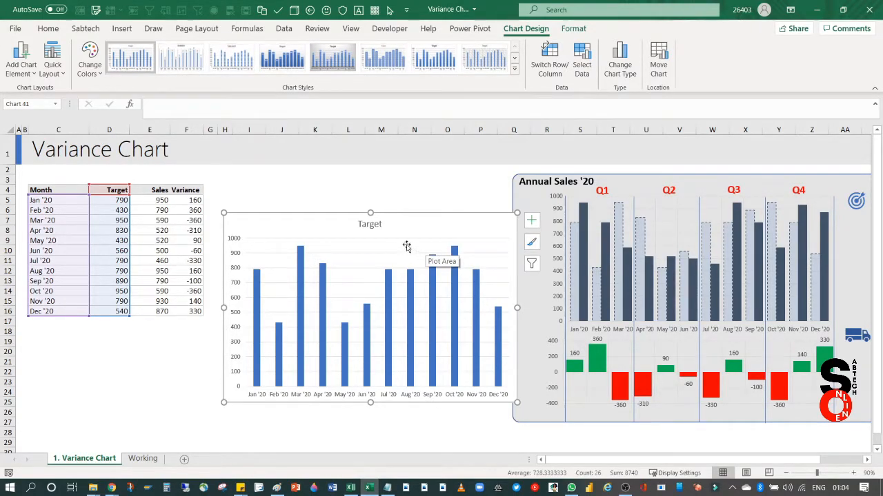
Copy the Sales data in E4:E16 into the Target chart as a second series and widen the chart to about column R.
left_click_drag(160, 190, 162, 311)
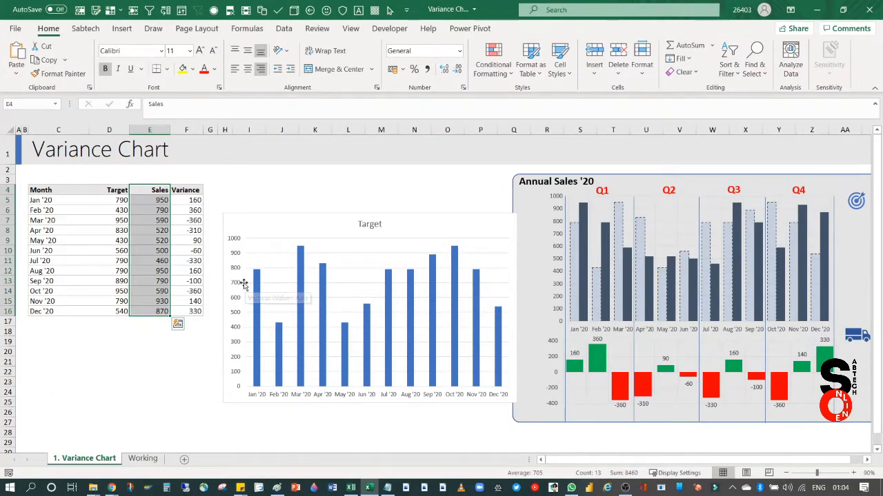
key("ctrl+c")
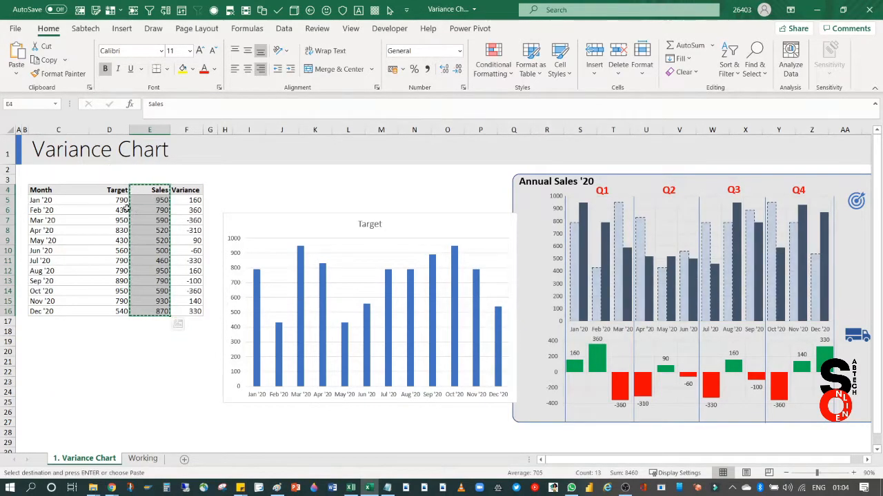
left_click(313, 227)
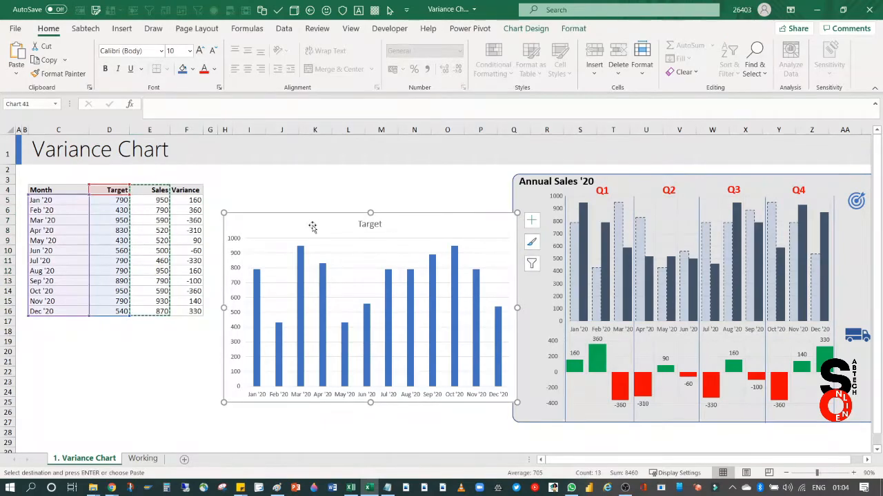
key("ctrl+v")
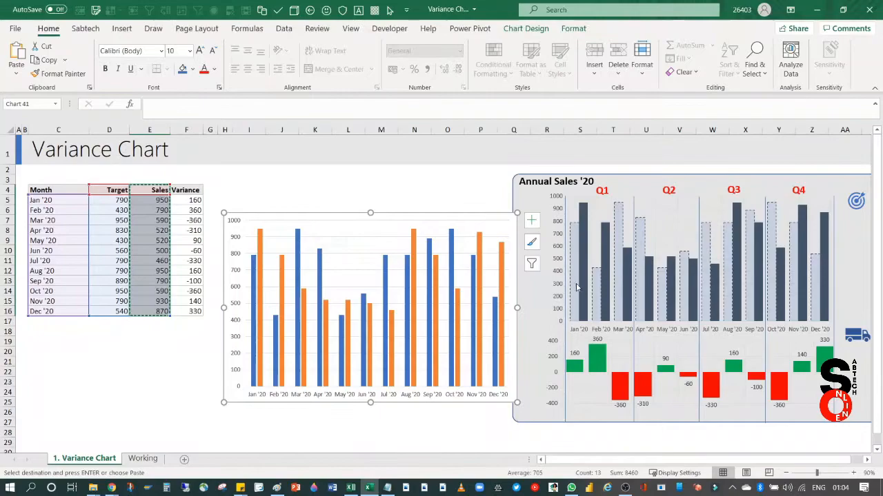
left_click_drag(518, 306, 559, 326)
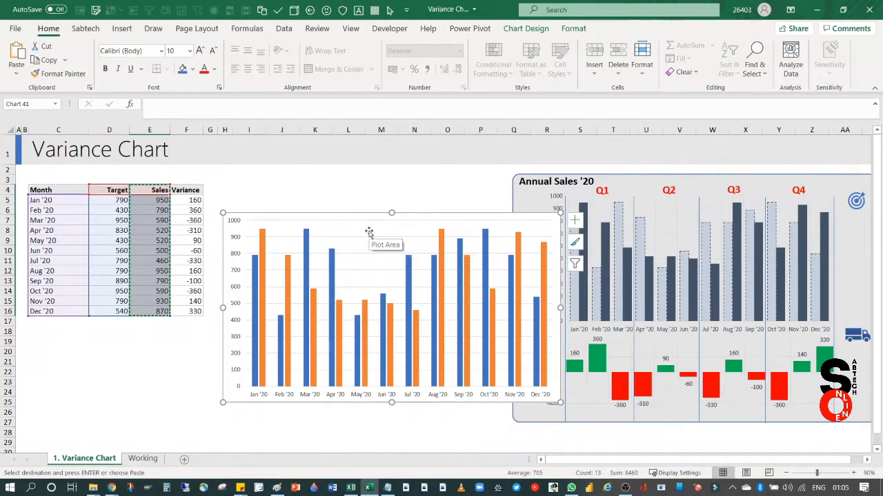
mouse_move(287, 357)
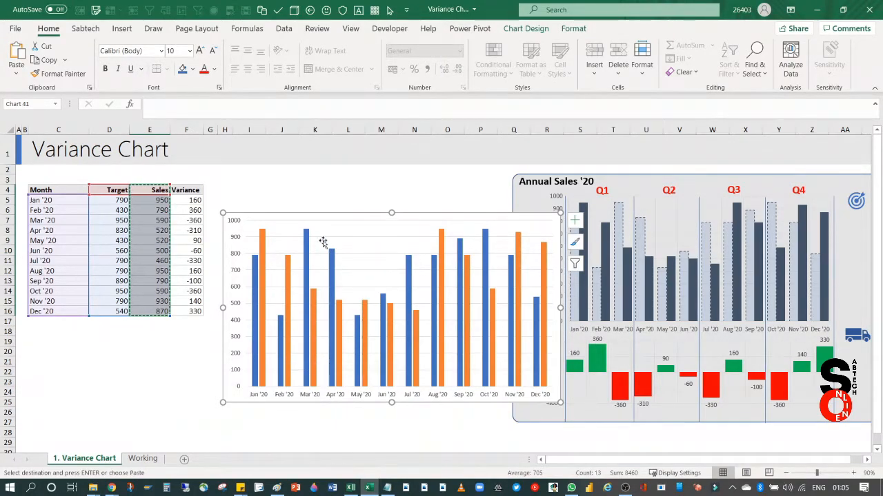
Enlarge the Target and Sales chart so it starts at about column G, row 5, and clear the copied range.
left_click_drag(222, 211, 208, 192)
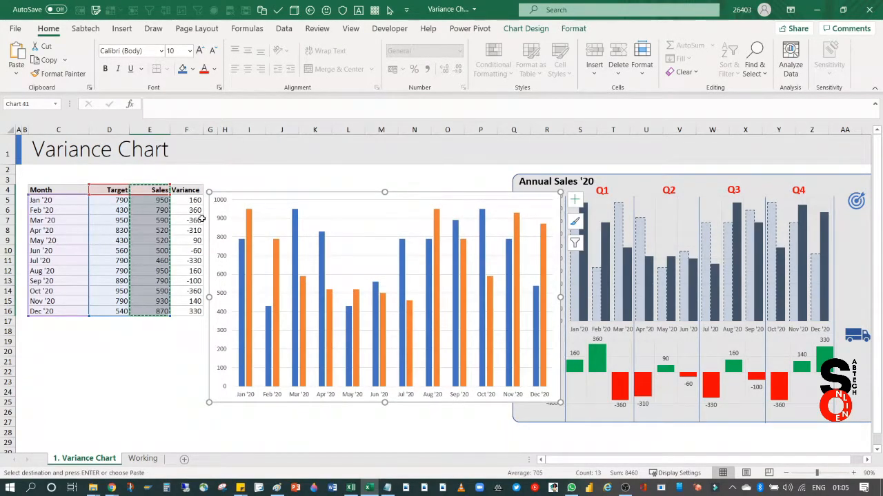
left_click(250, 232)
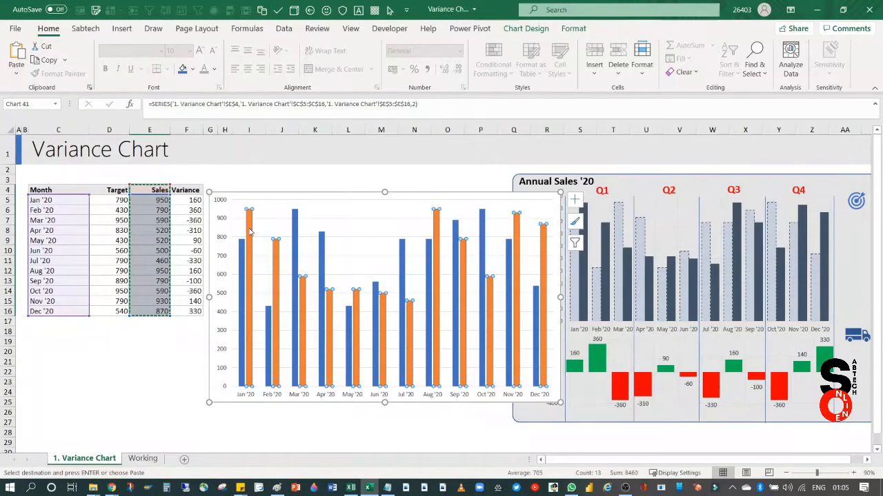
left_click(322, 210)
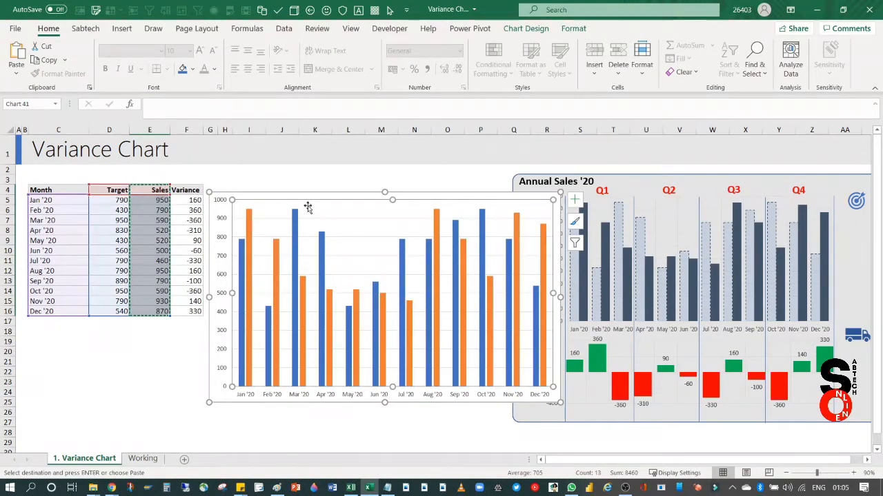
left_click(284, 180)
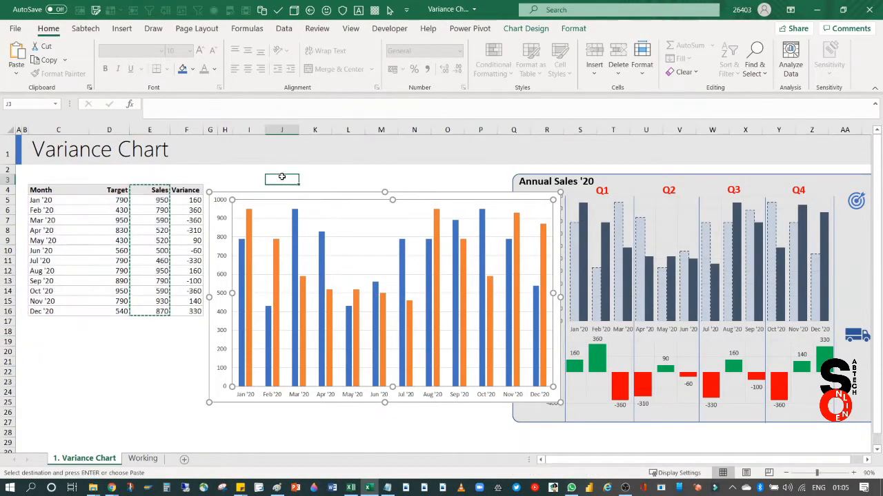
key("Escape")
Move the new chart clear of the Annual Sales '20 chart, spanning about columns E to P and rows 3 to 23.
left_click(276, 253)
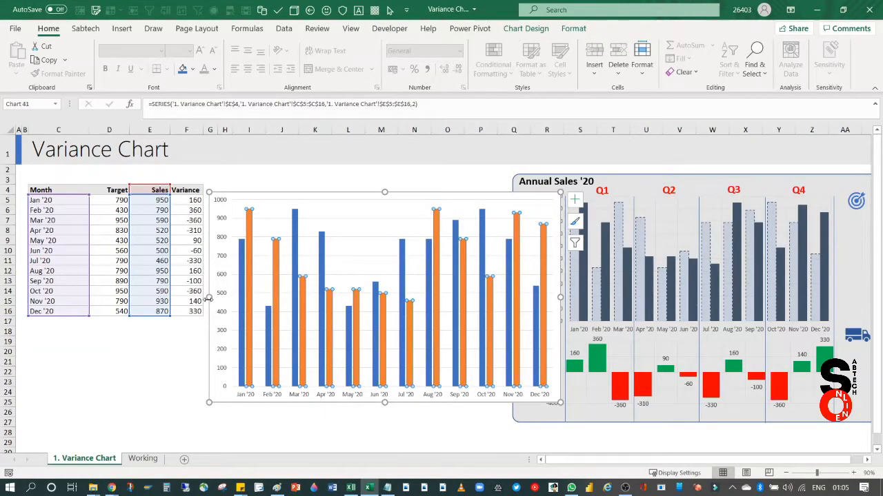
left_click(238, 277)
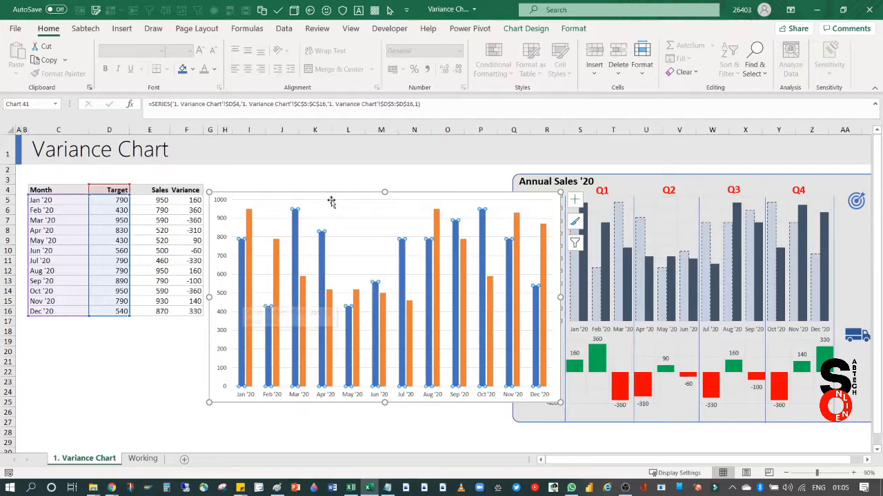
left_click_drag(330, 201, 270, 197)
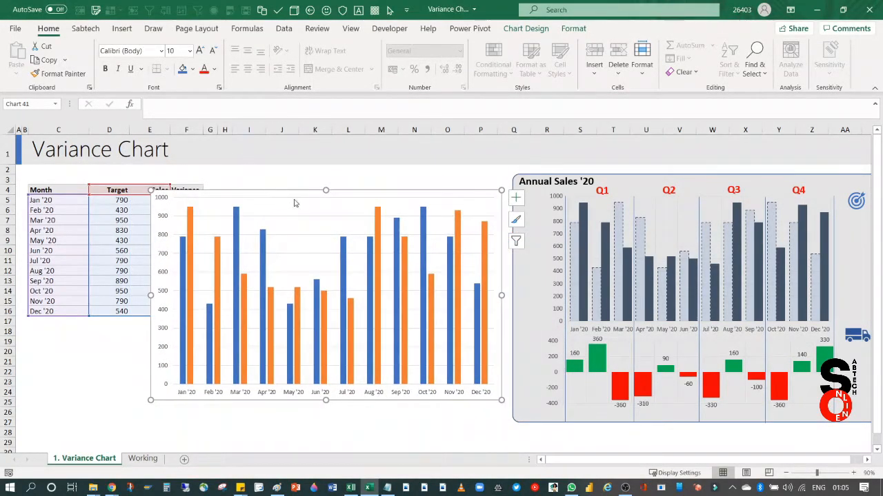
left_click_drag(425, 193, 410, 177)
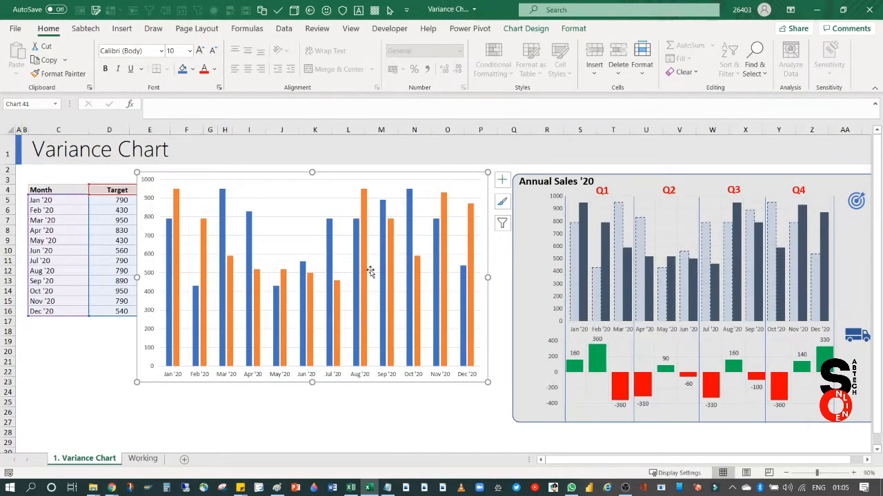
left_click(294, 181)
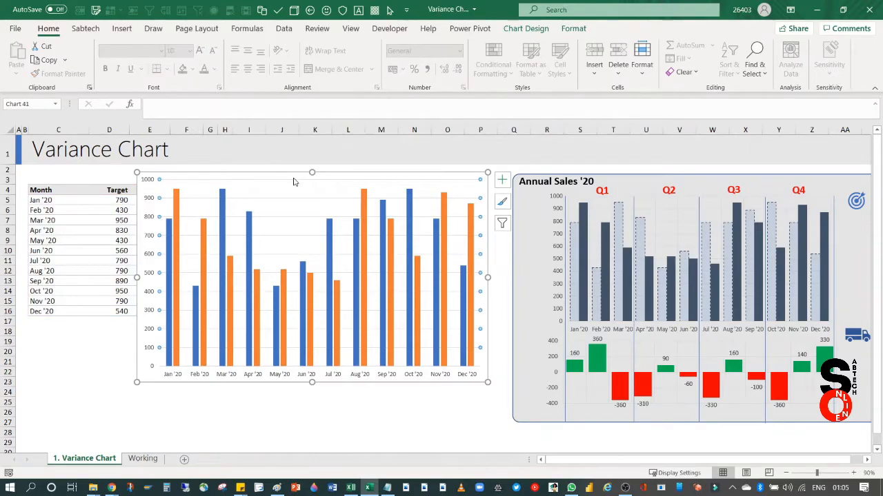
double_click(298, 194)
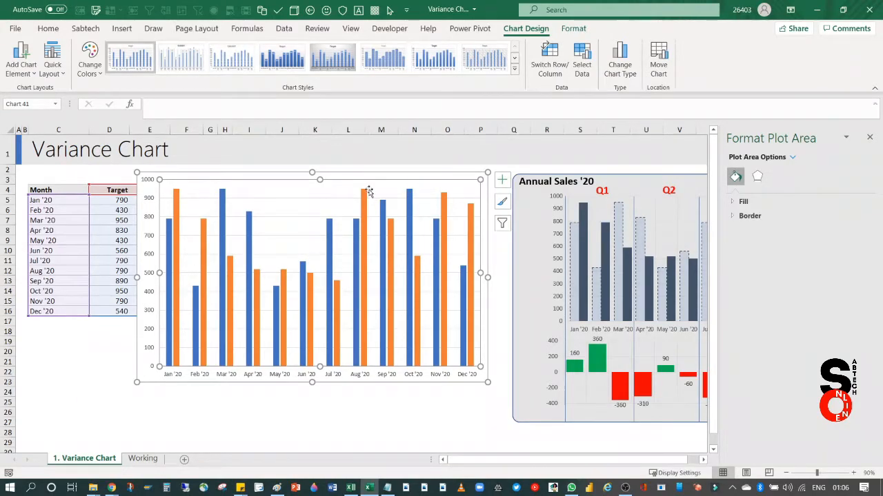
left_click(870, 139)
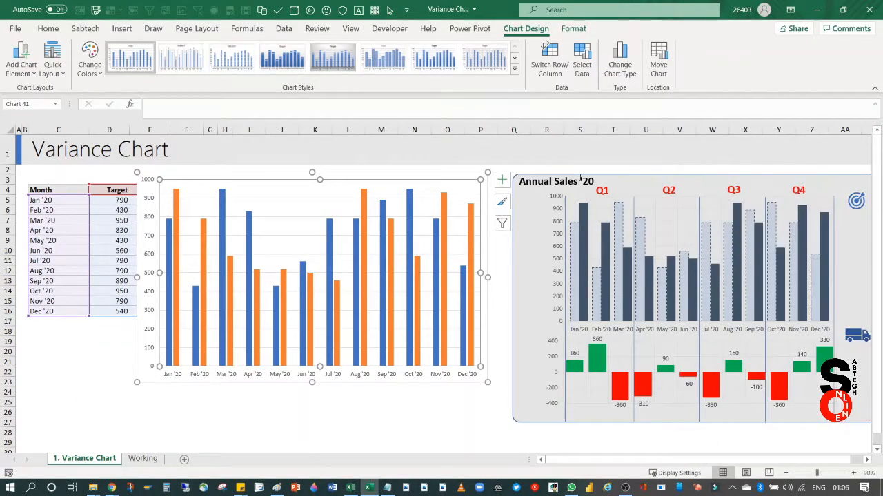
Format the Target series in the new chart with a gap width of 100% and a series overlap of 0%.
left_click(385, 234)
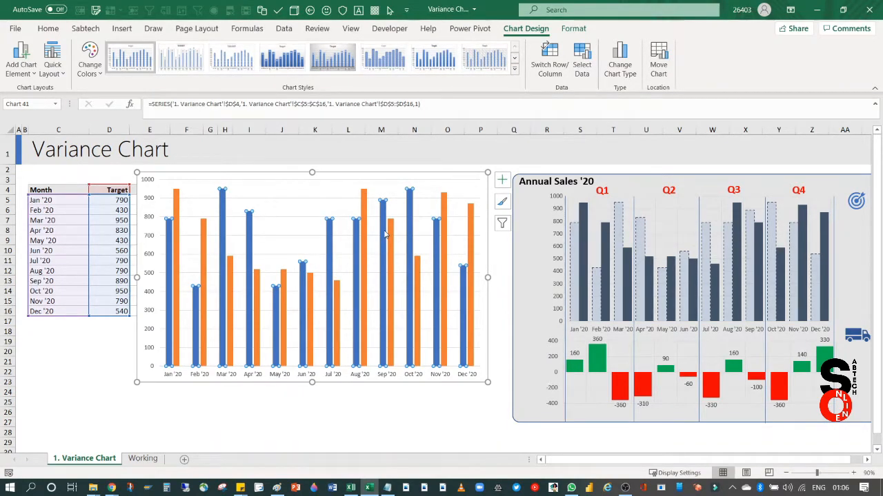
key("ctrl+1")
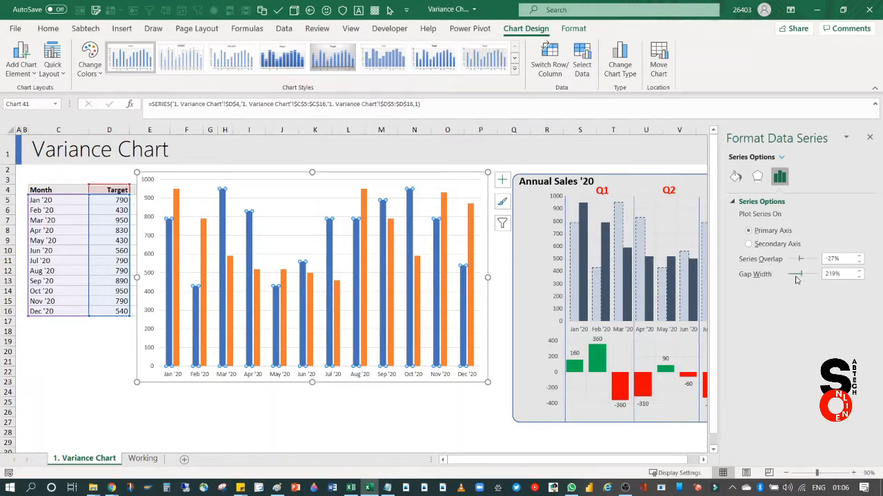
left_click_drag(839, 276, 824, 279)
type("100")
key("Return")
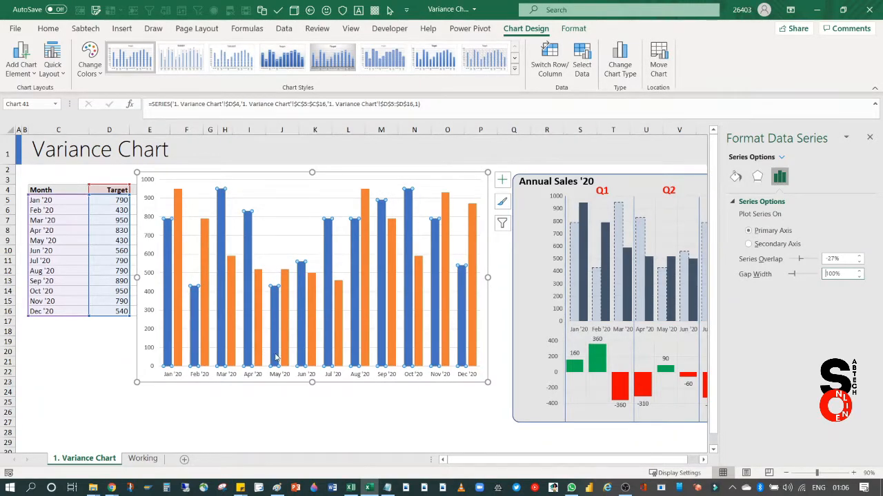
left_click_drag(847, 260, 804, 260)
type("0")
key("Return")
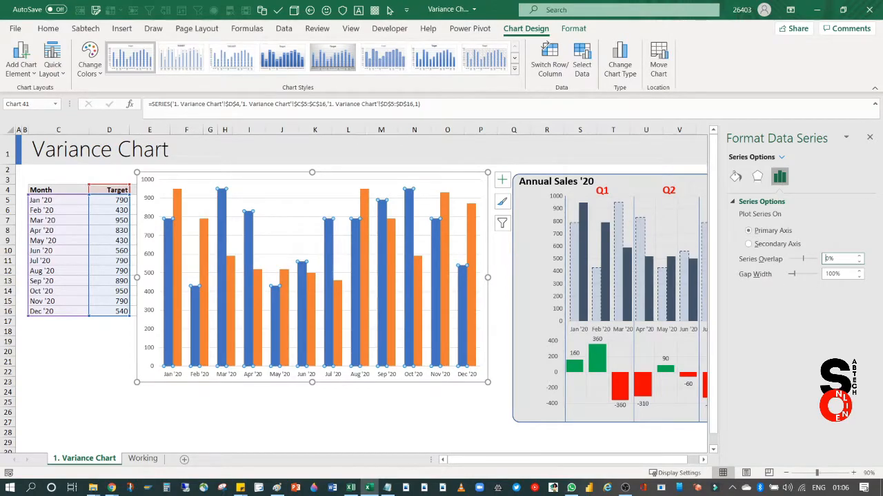
Adjust the series gap width in small increments, down to 97% and back up to 105%.
left_click(859, 277)
left_click(859, 277)
left_click(859, 277)
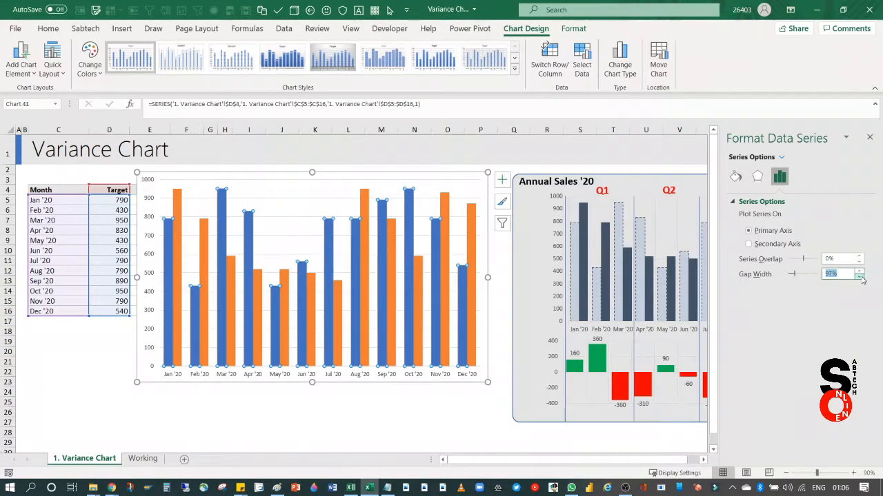
left_click(859, 271)
left_click(859, 272)
left_click(859, 272)
left_click(859, 272)
left_click(860, 272)
left_click(859, 272)
left_click(859, 271)
left_click(859, 272)
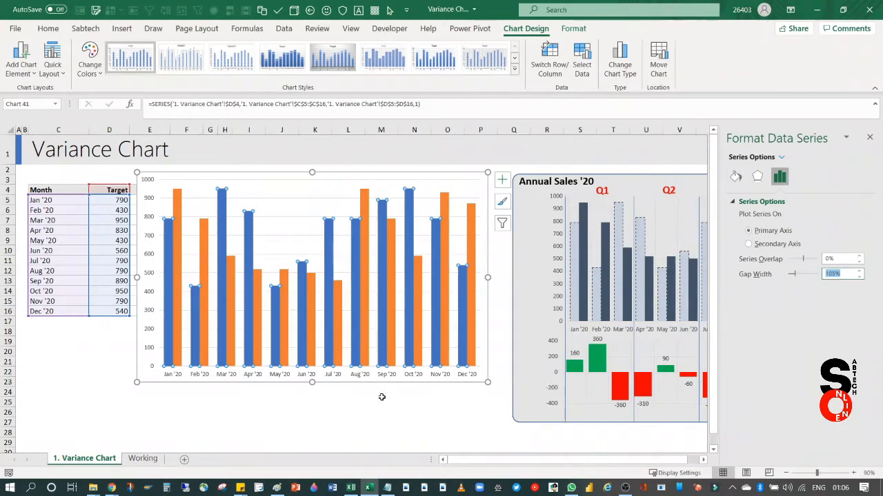
Select the Sales series and reduce the gap width to 63% to make the columns wider.
left_click(375, 420)
left_click(363, 306)
left_click(363, 305)
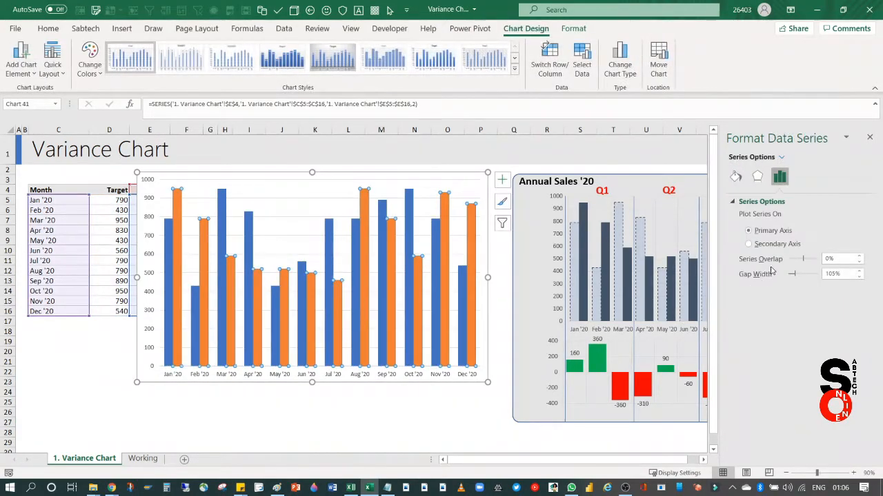
left_click_drag(793, 275, 791, 276)
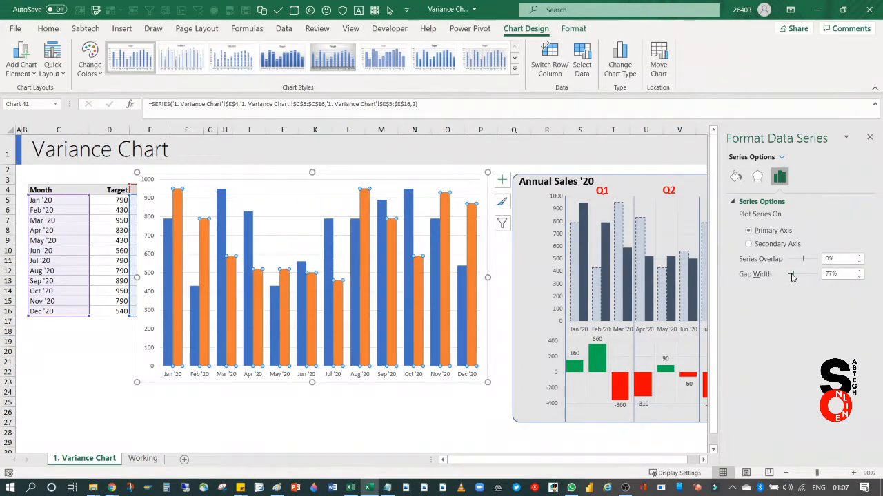
left_click_drag(791, 277, 790, 276)
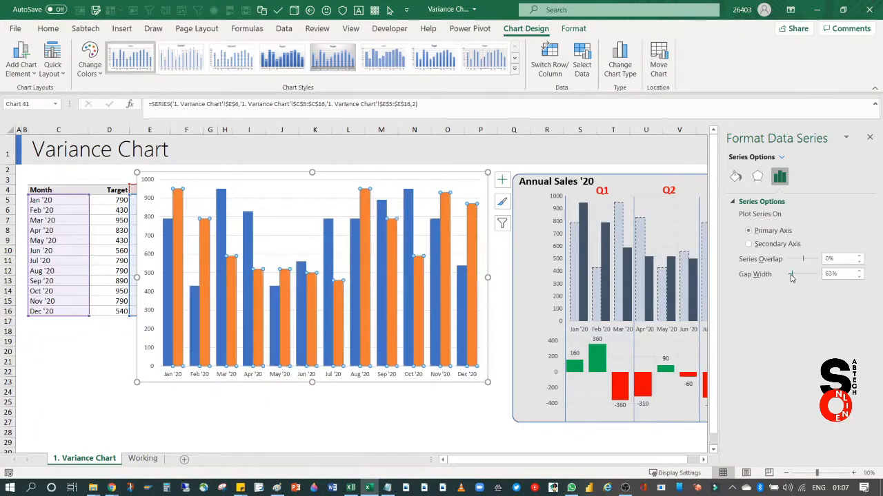
left_click(211, 418)
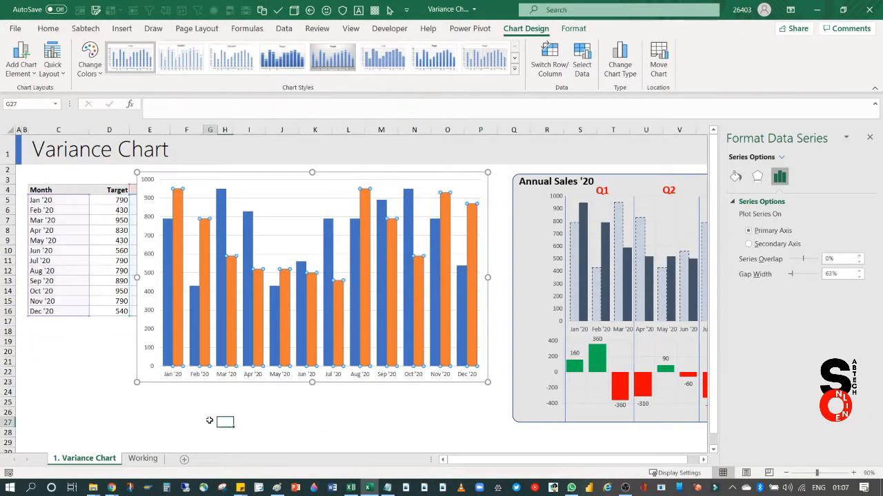
left_click(272, 199)
left_click_drag(272, 199, 279, 203)
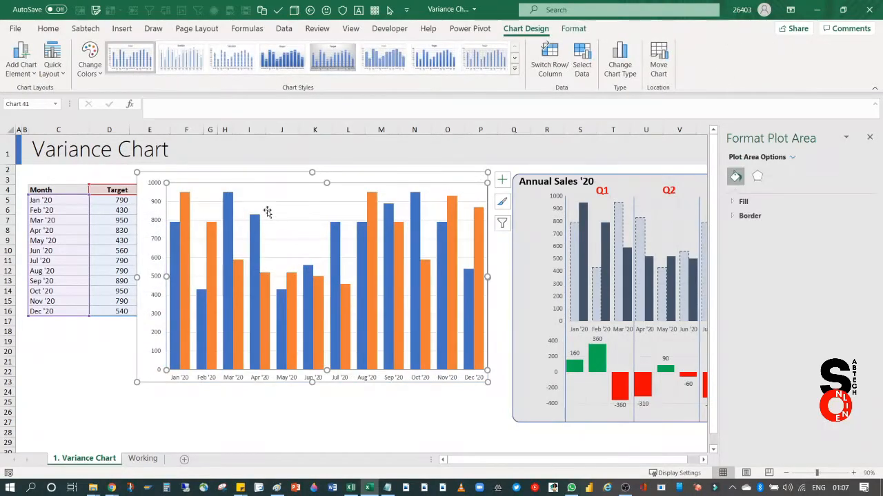
key("ctrl+z")
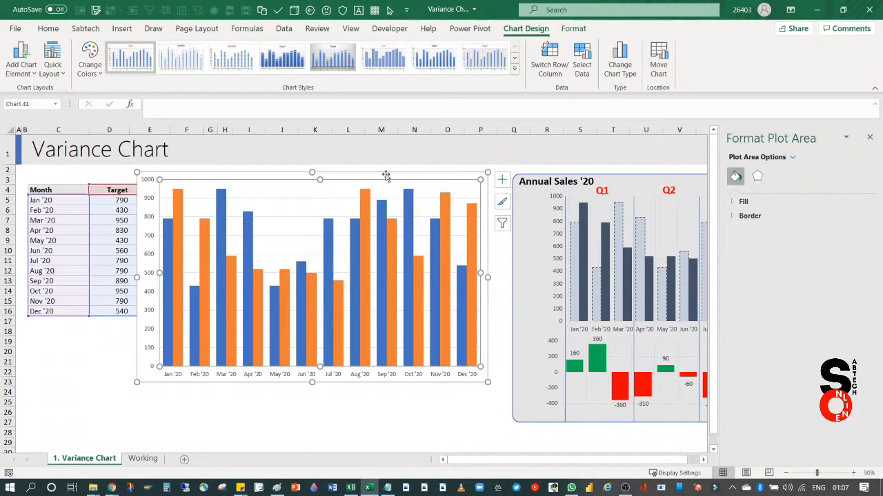
Shrink the Annual Sales '20 chart to about columns K to T and move the new chart to about columns N to X.
left_click_drag(392, 184, 395, 190)
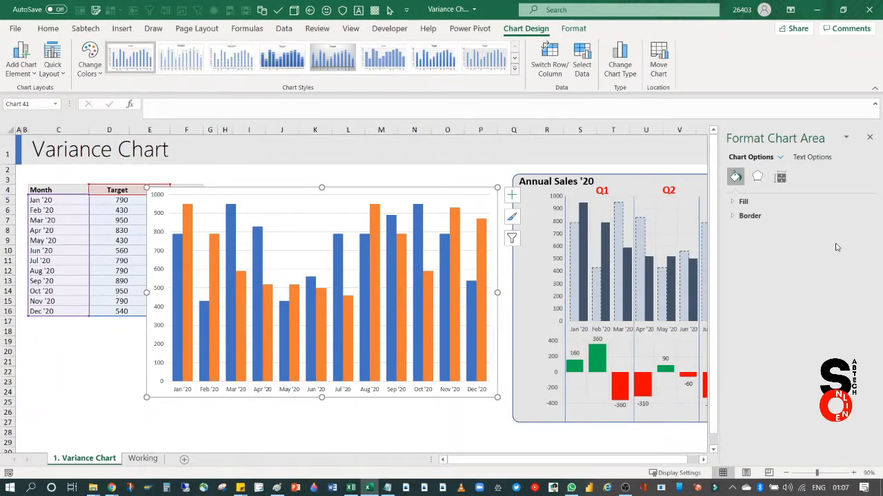
left_click(869, 138)
left_click_drag(692, 181, 489, 167)
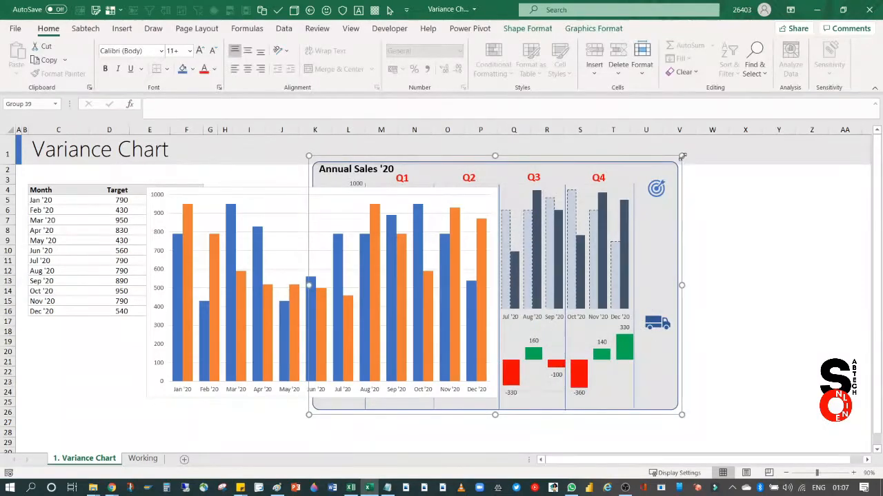
left_click_drag(682, 157, 639, 190)
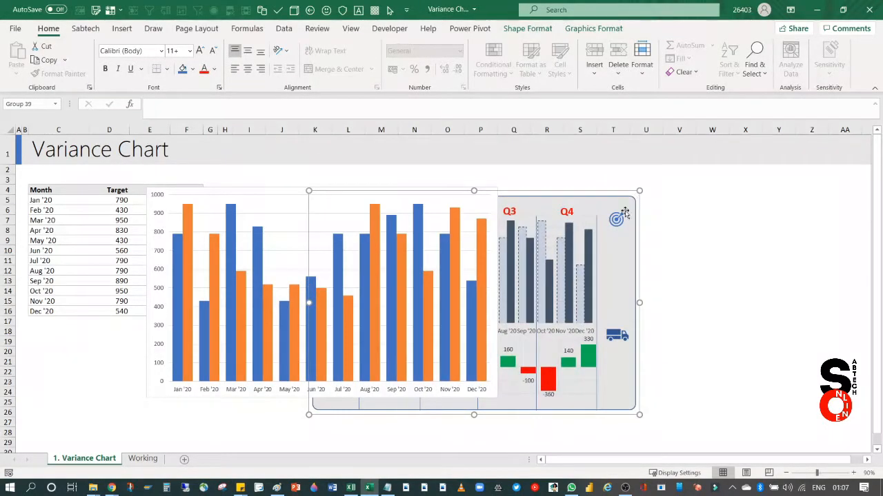
left_click_drag(341, 203, 666, 193)
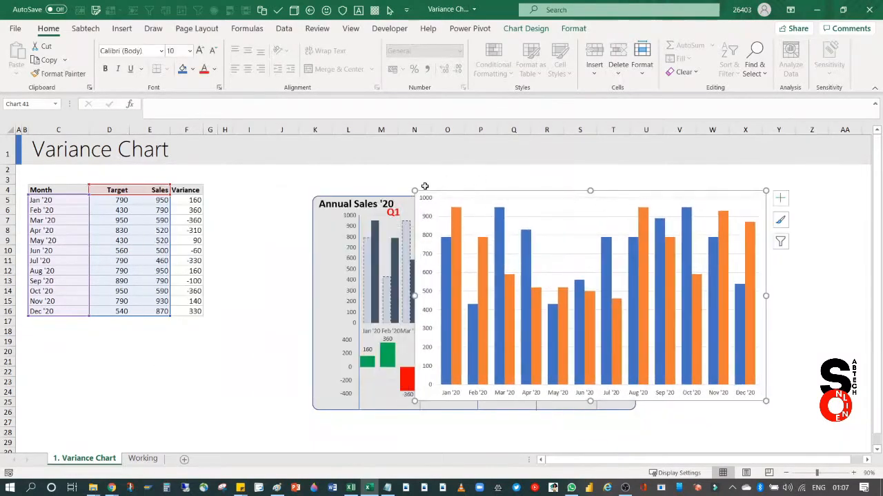
Move the Annual Sales '20 chart below the data table so it starts at about column C, row 17.
left_click(327, 218)
left_click_drag(326, 218, 55, 259)
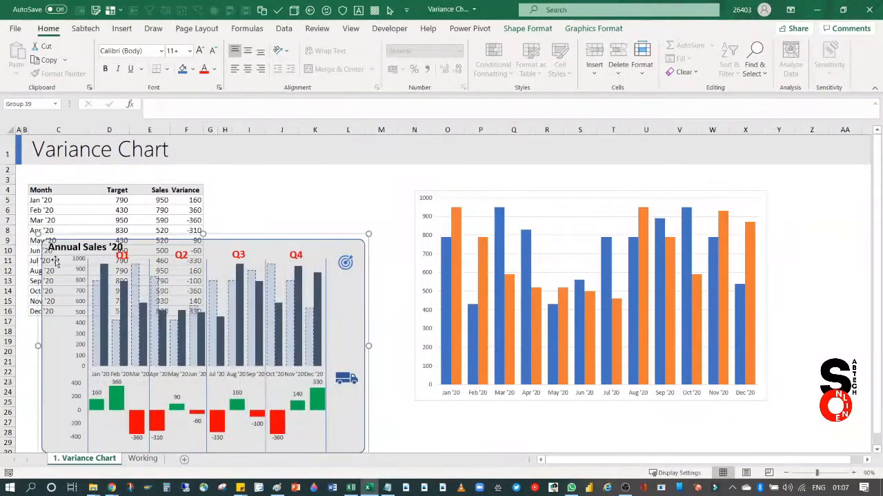
scroll(242, 196, "down", 1)
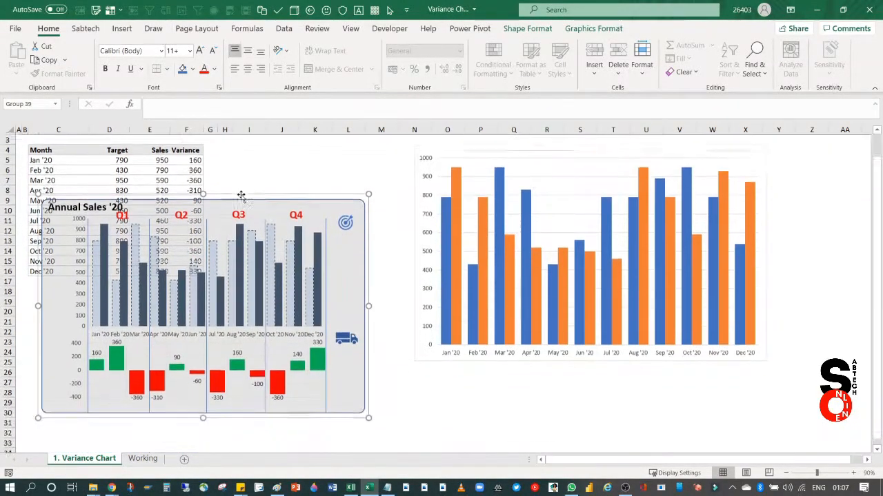
left_click_drag(258, 197, 265, 269)
key("ctrl+z")
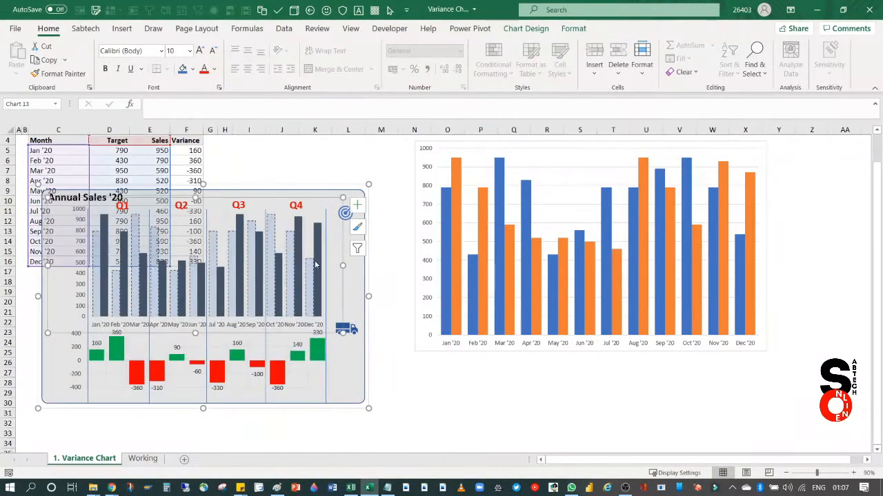
left_click(375, 412)
left_click(350, 371)
left_click_drag(343, 366, 352, 424)
scroll(614, 347, "up", 3)
scroll(380, 393, "down", 2)
left_click_drag(356, 366, 348, 335)
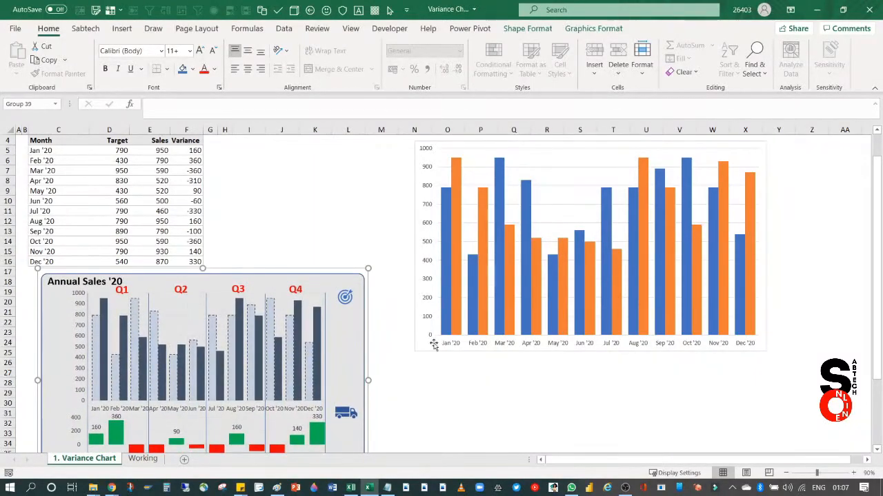
Try to shrink the Annual Sales '20 chart further and undo the resize.
left_click_drag(369, 269, 323, 312)
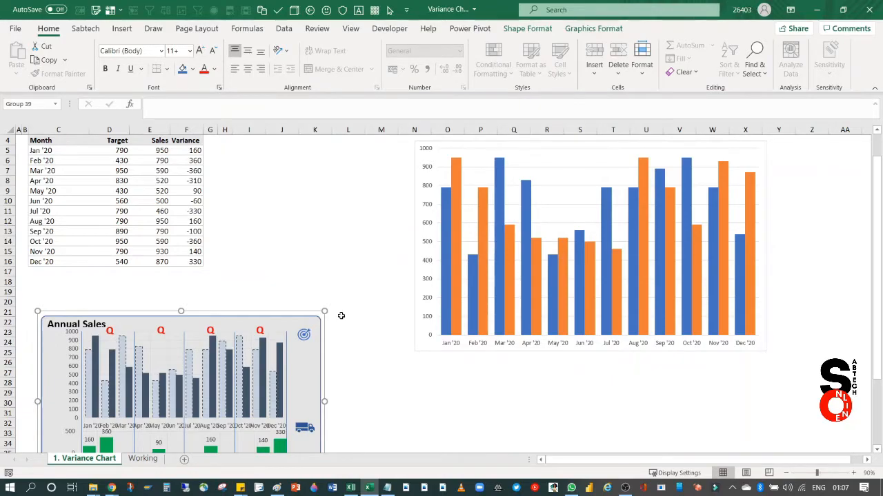
key("ctrl+z")
left_click(388, 332)
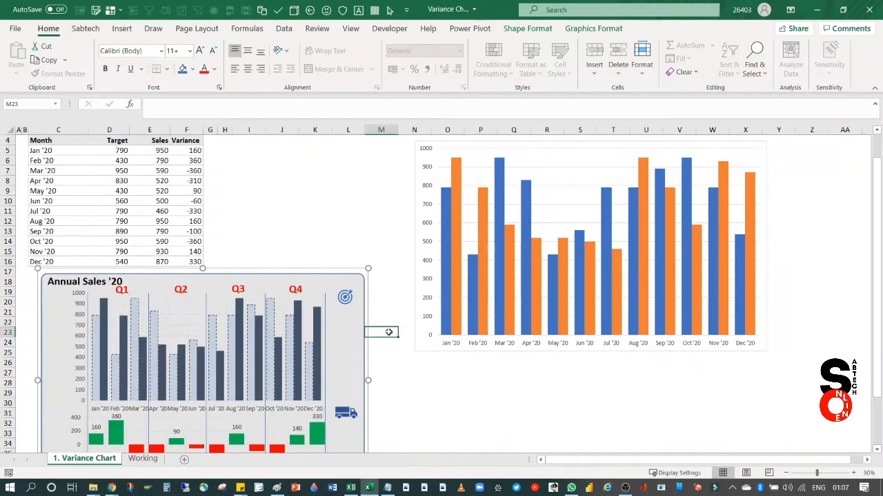
left_click(621, 245)
scroll(639, 254, "up", 1)
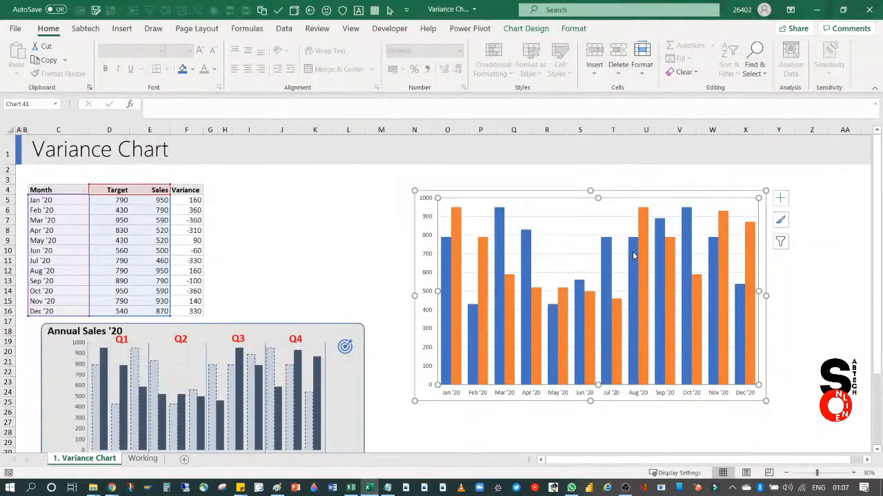
scroll(633, 255, "down", 1)
scroll(635, 257, "up", 1)
scroll(533, 270, "down", 1)
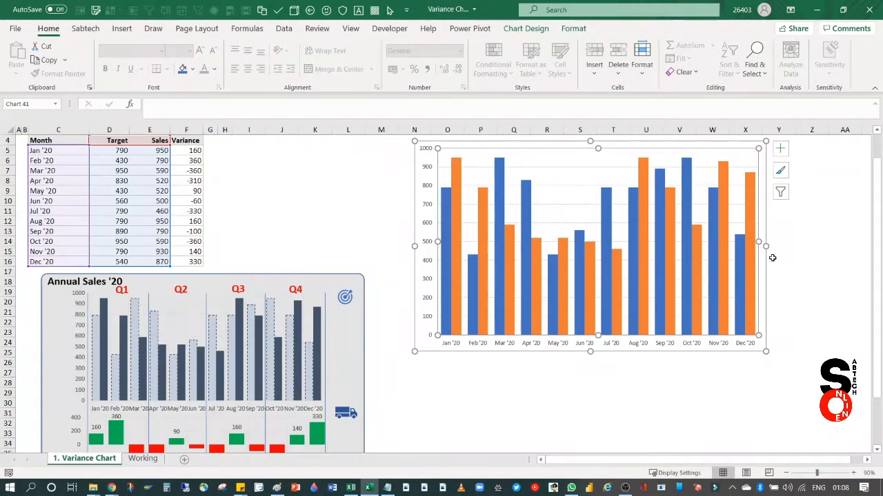
Widen the Target and Sales chart to about column Y and insert a clustered column chart of the Variance data in F4:F16.
left_click_drag(765, 245, 784, 247)
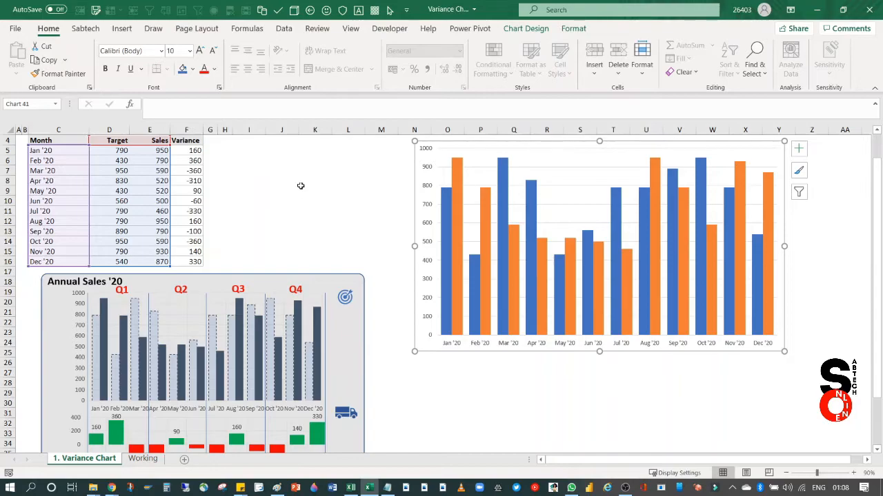
left_click_drag(185, 141, 184, 269)
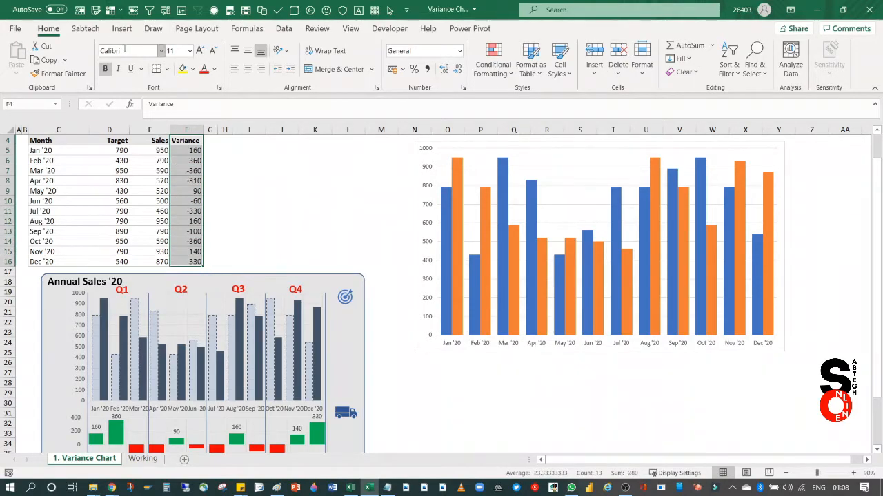
left_click(122, 28)
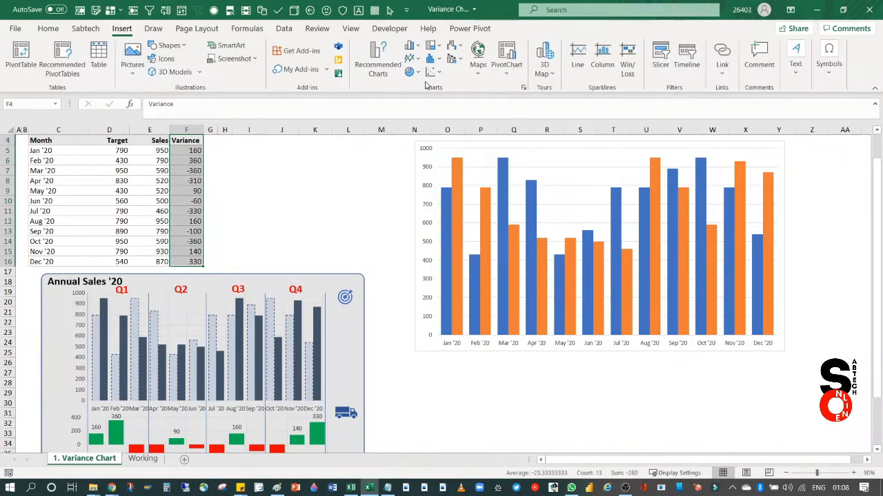
left_click(379, 66)
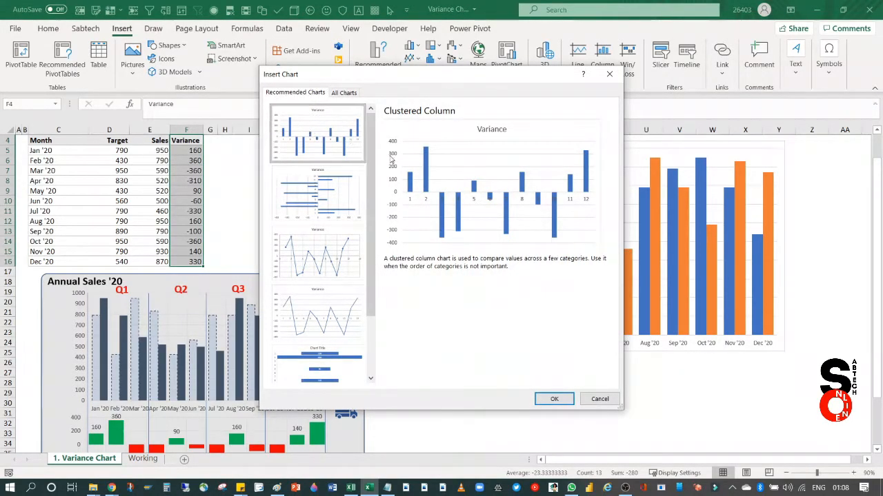
left_click(554, 399)
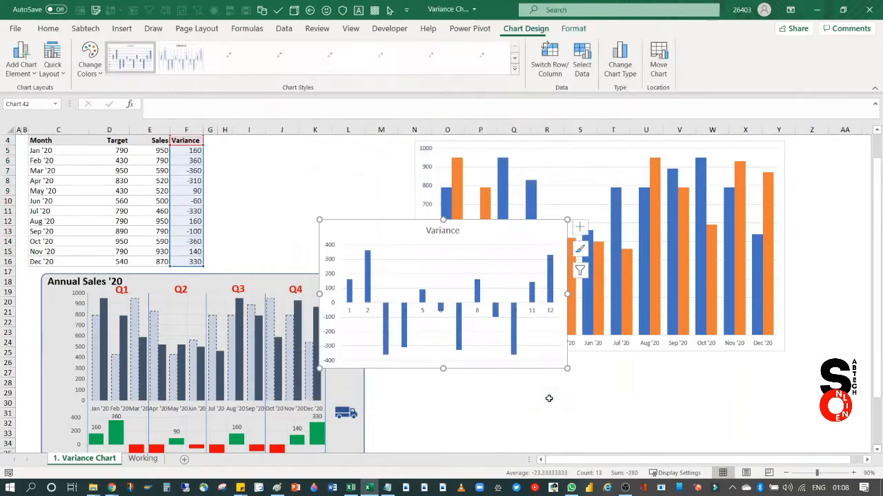
Place the Variance chart directly below the Target and Sales chart and widen it to span about columns N to Y.
left_click_drag(473, 236, 561, 374)
left_click_drag(655, 433, 786, 447)
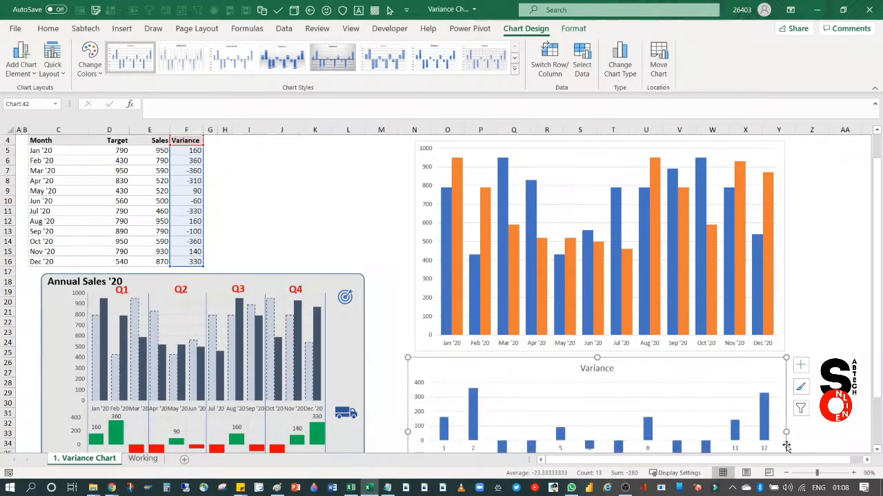
scroll(699, 378, "down", 2)
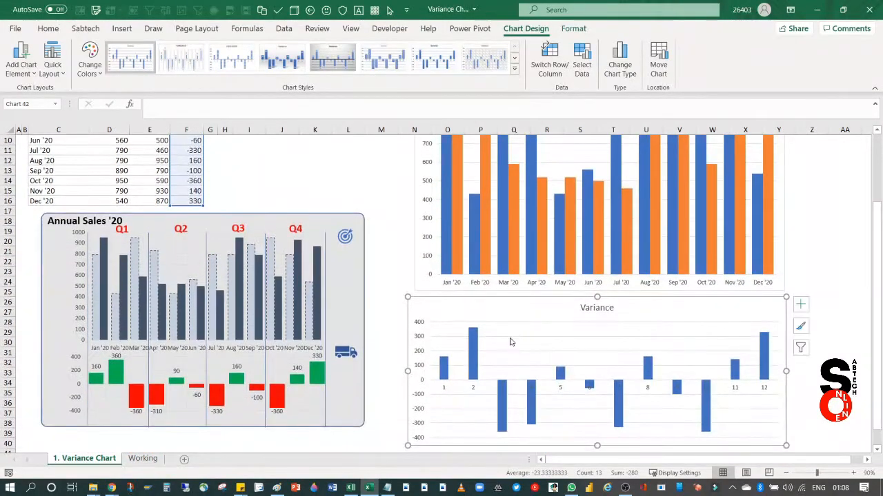
Set the gap width of the Variance series to 100%.
left_click(473, 346)
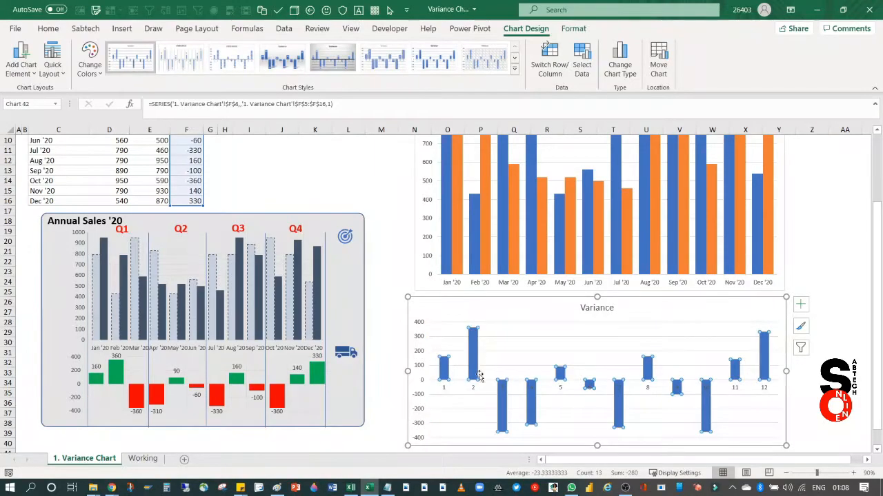
double_click(473, 369)
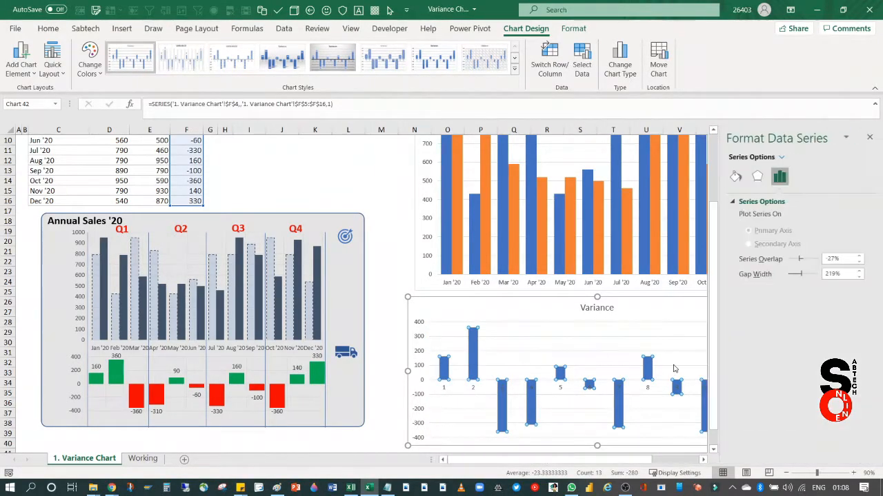
scroll(596, 465, "right", 3)
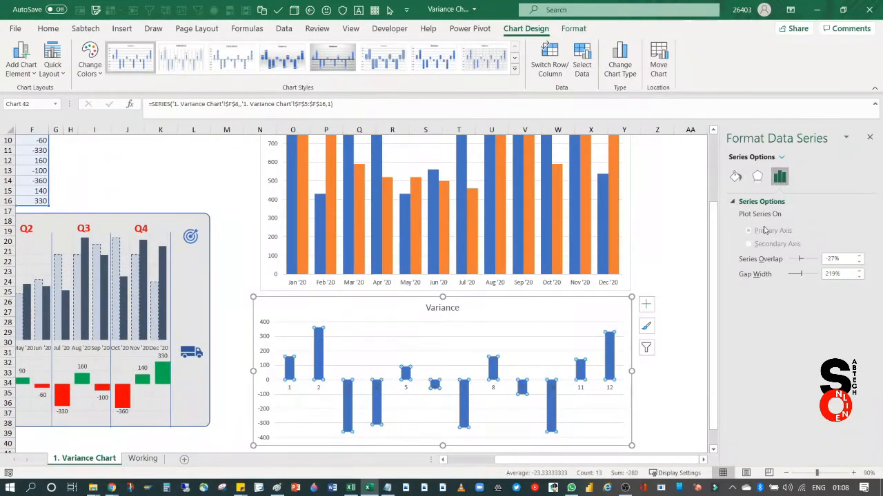
left_click_drag(838, 275, 822, 274)
type("100")
key("Return")
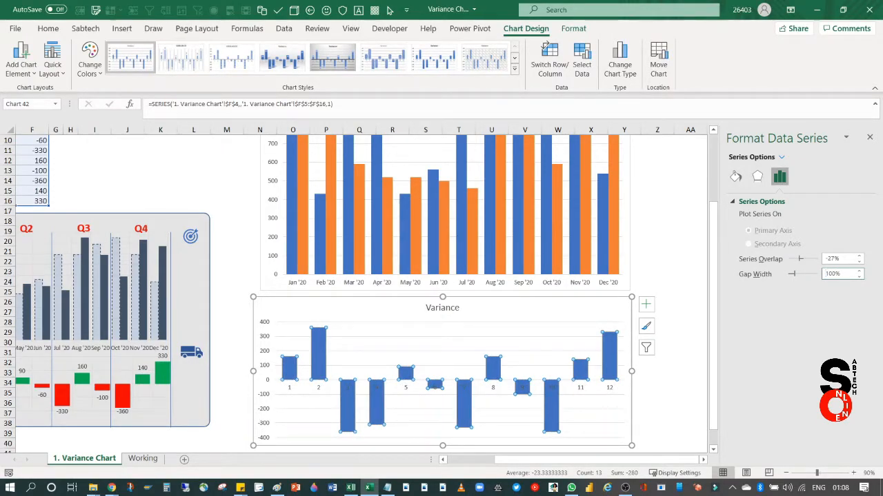
Set the Variance series overlap to 0% and reduce its gap width to 44%.
left_click_drag(848, 255, 817, 258)
type("0")
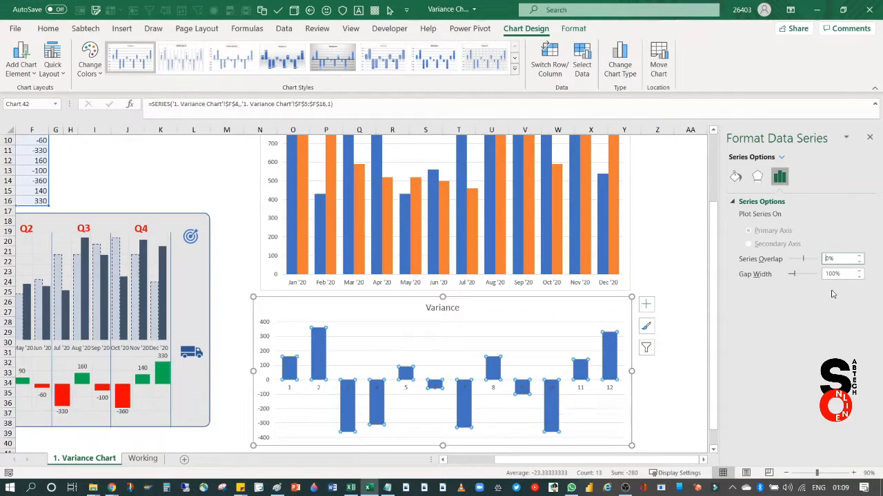
left_click(793, 275)
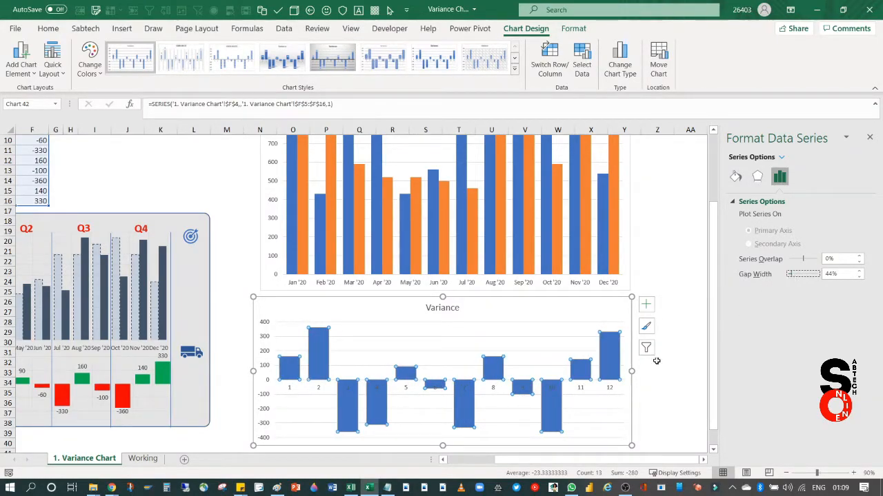
Extend the Variance chart slightly on its right side and align its left edge with the Target and Sales chart above.
left_click_drag(631, 373, 638, 373)
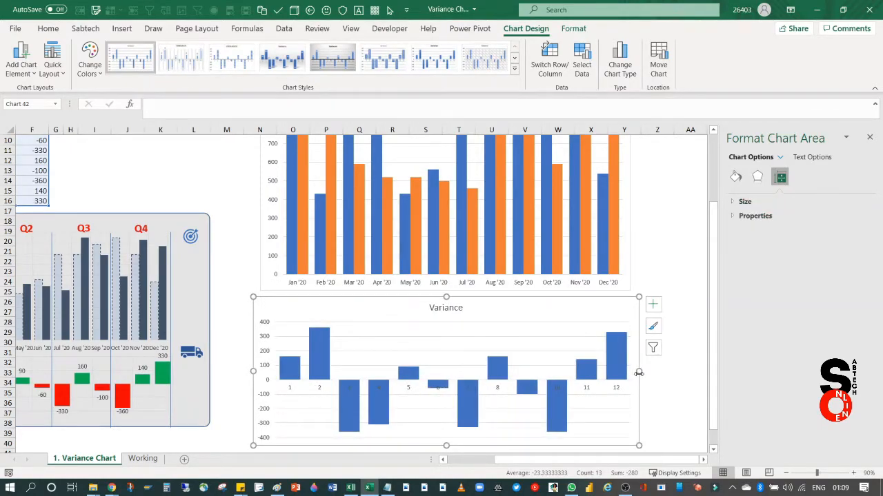
left_click_drag(254, 373, 260, 372)
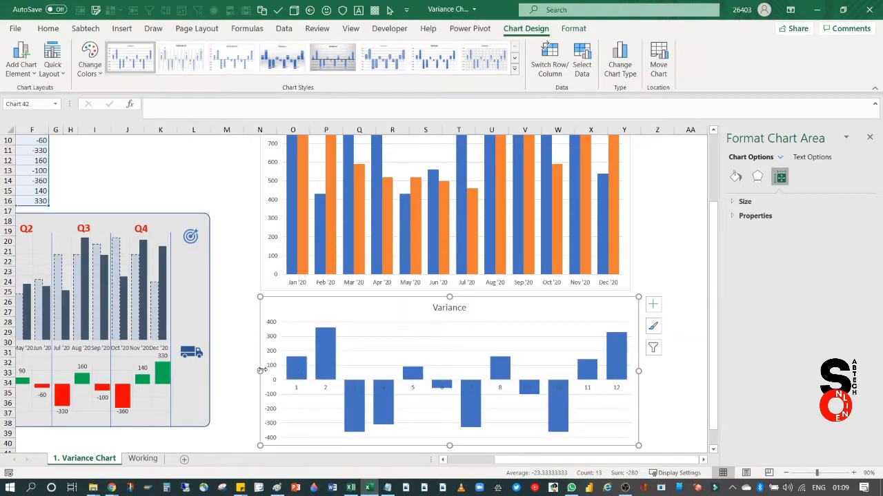
left_click(672, 243)
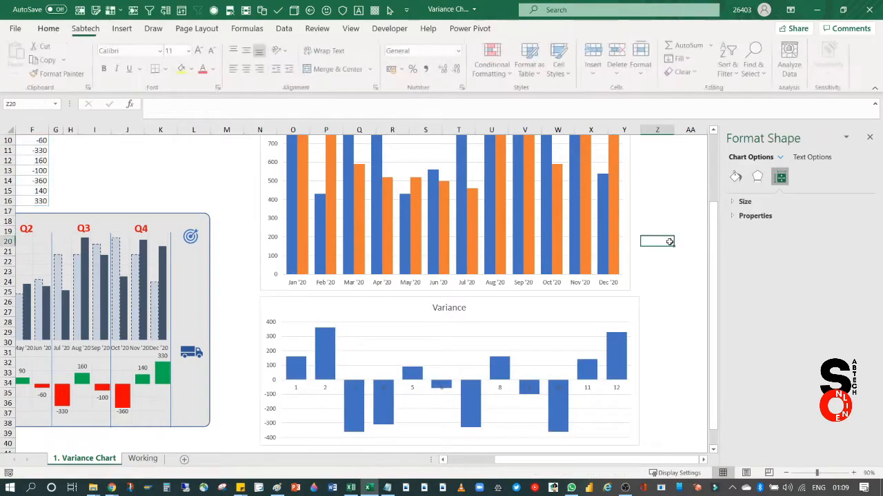
scroll(626, 299, "up", 3)
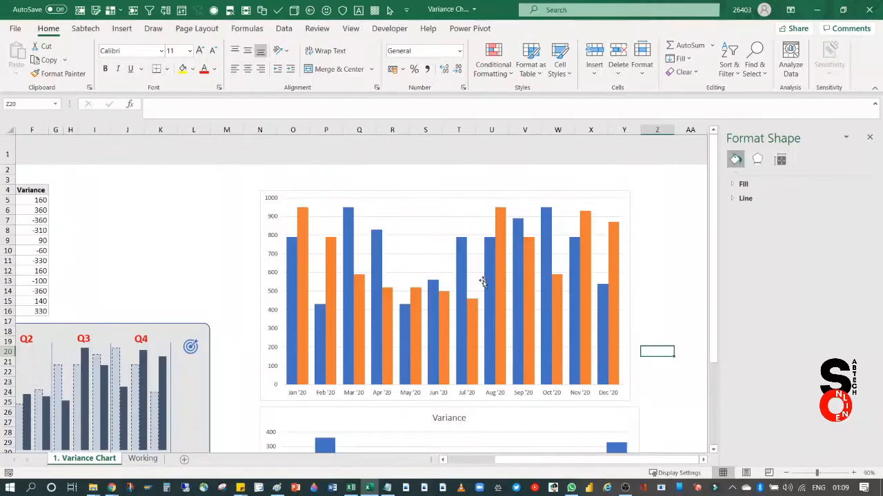
scroll(482, 282, "down", 1)
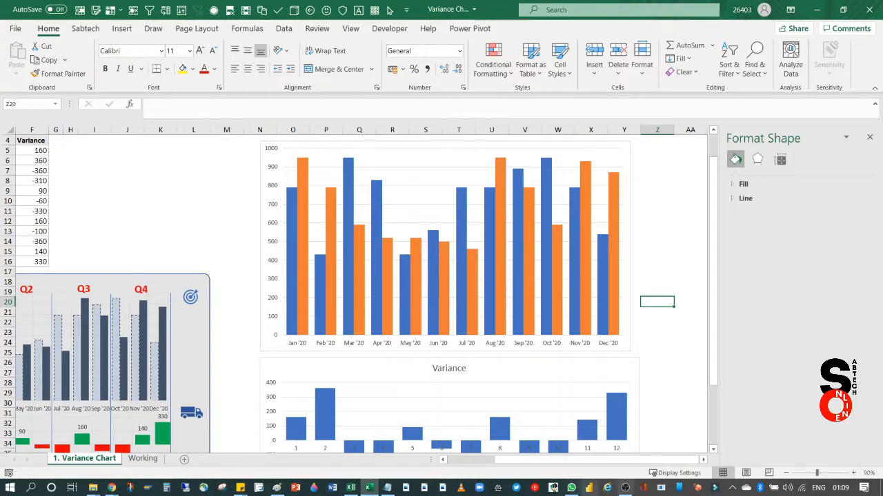
left_click(624, 488)
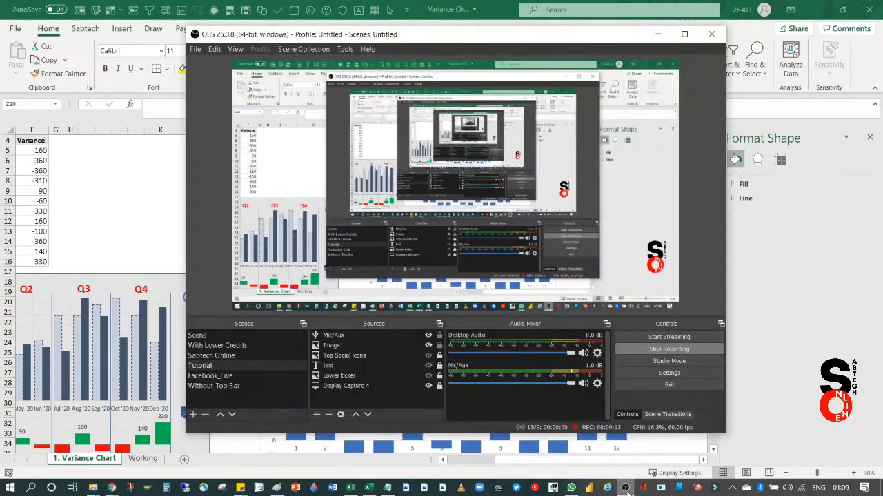
left_click(625, 487)
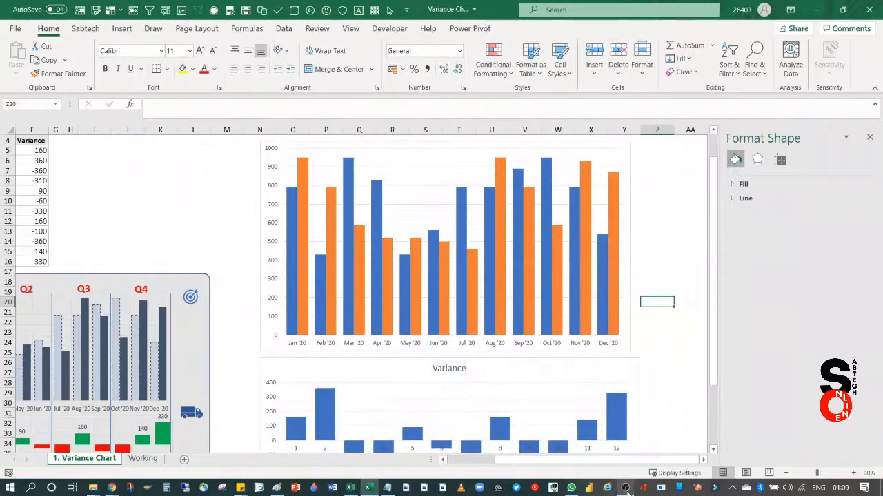
scroll(386, 269, "up", 1)
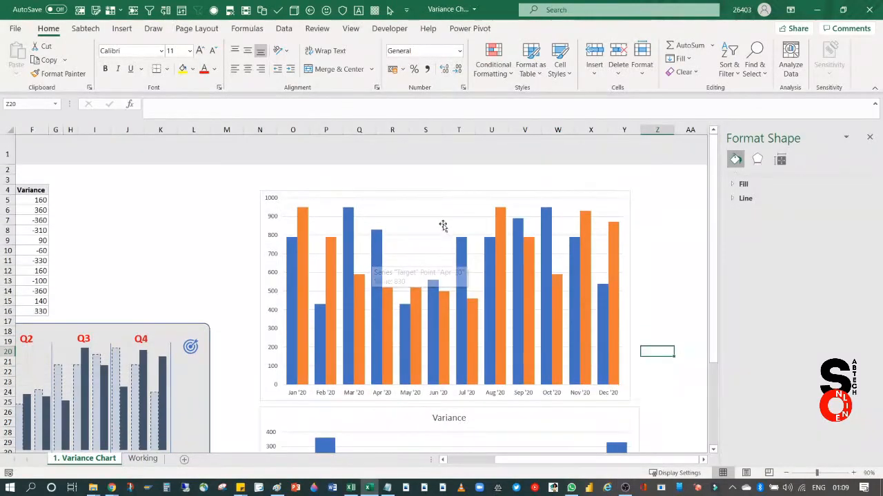
scroll(440, 223, "down", 1)
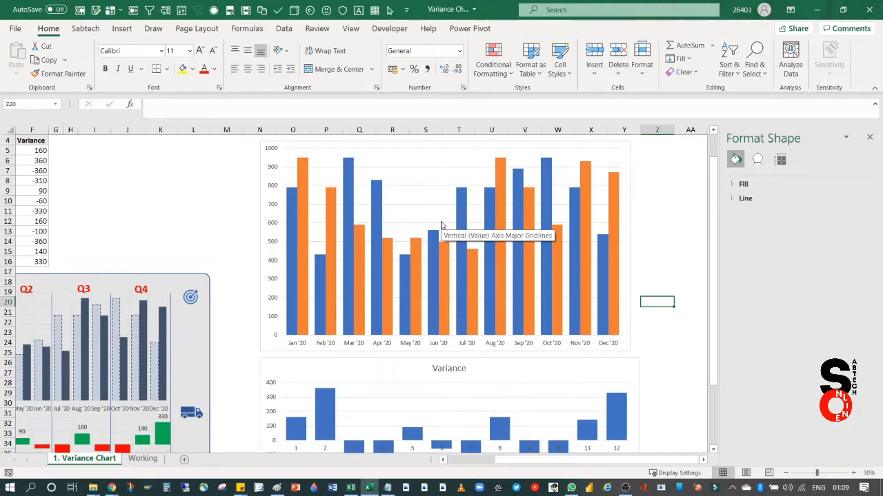
Close the formatting pane and examine the Sales column colour in the finished Annual Sales '20 chart.
left_click_drag(527, 460, 495, 462)
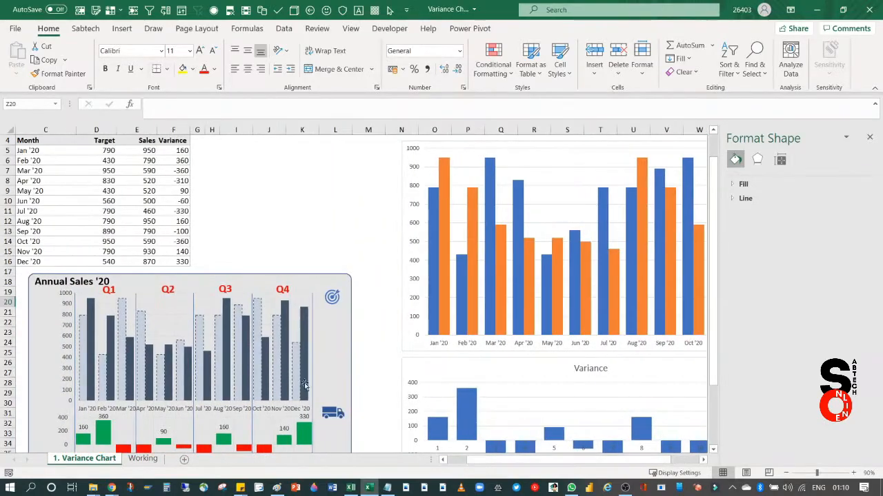
left_click(279, 336)
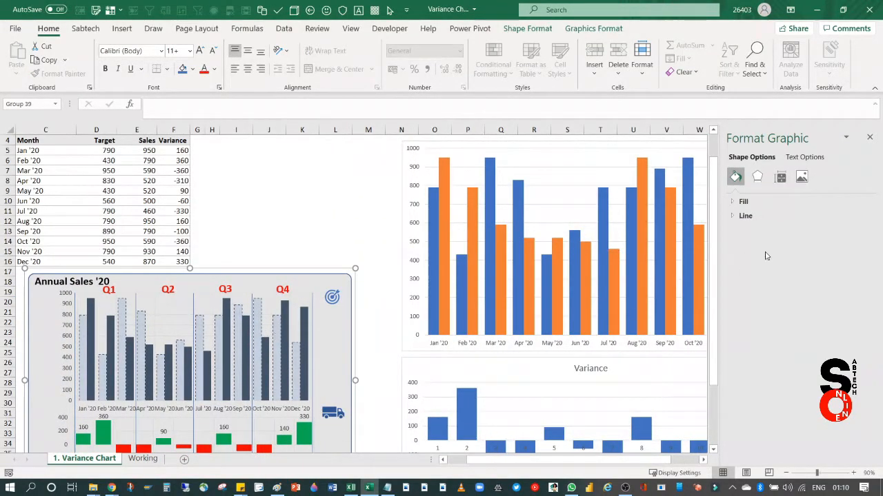
left_click(869, 137)
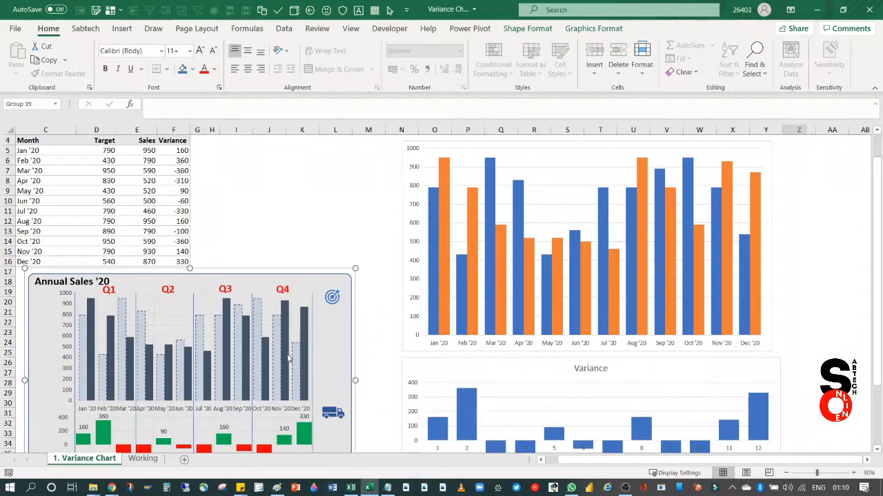
mouse_move(275, 346)
mouse_move(88, 329)
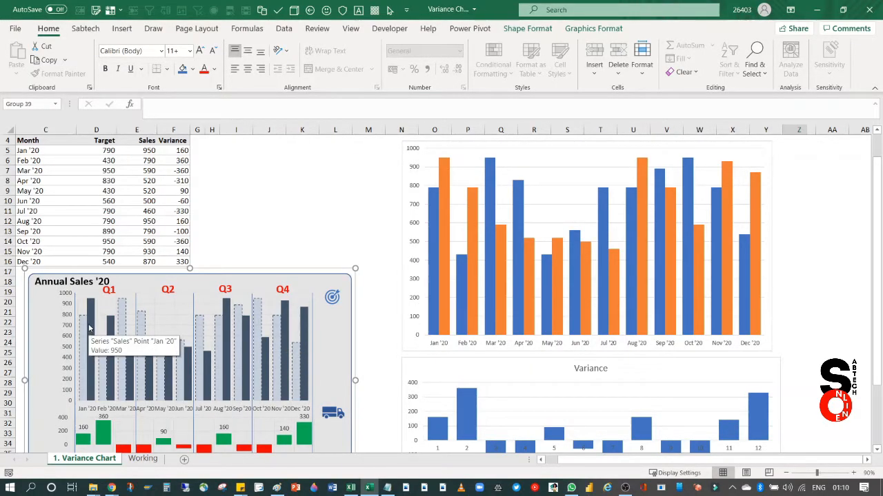
Give the Sales series in the new Target and Sales chart a solid dark blue-gray theme fill, matching the Annual Sales '20 chart.
scroll(371, 296, "up", 1)
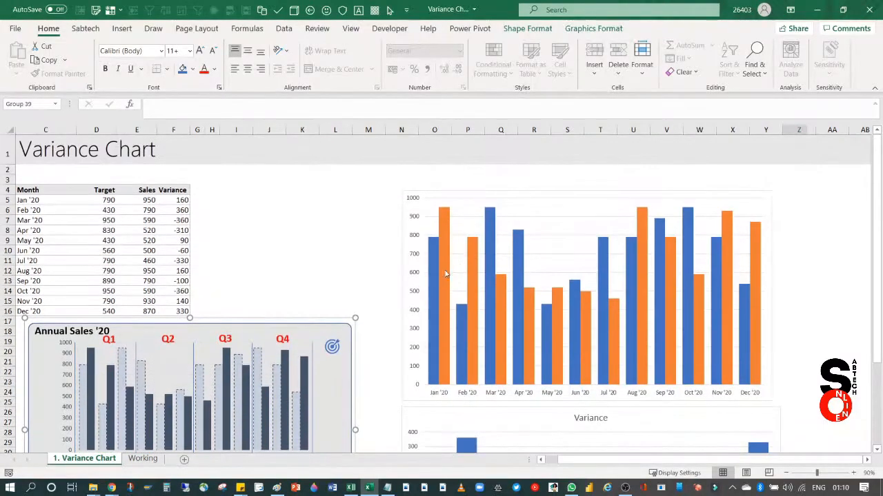
left_click(442, 264)
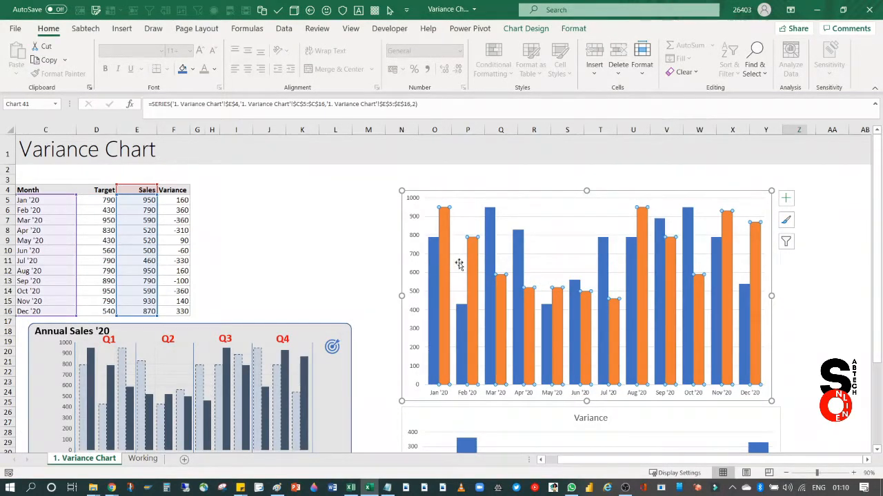
mouse_move(445, 251)
left_click(572, 462)
left_click_drag(573, 467, 569, 468)
mouse_move(649, 231)
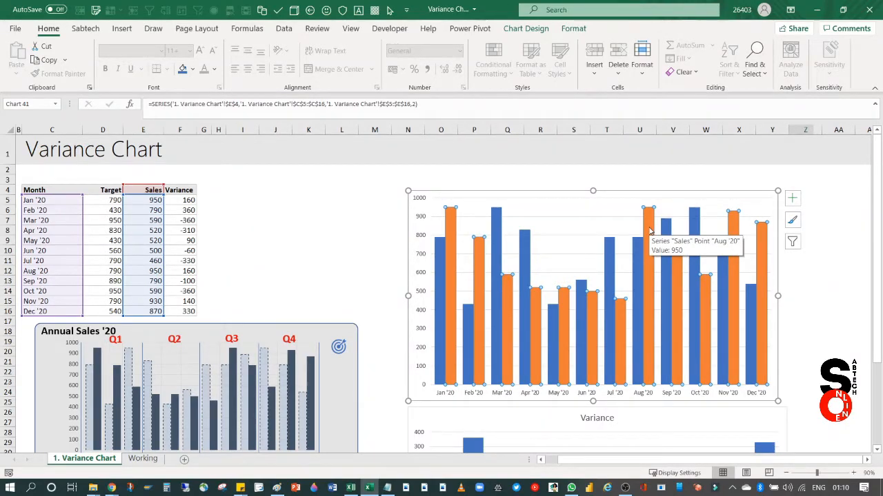
double_click(649, 231)
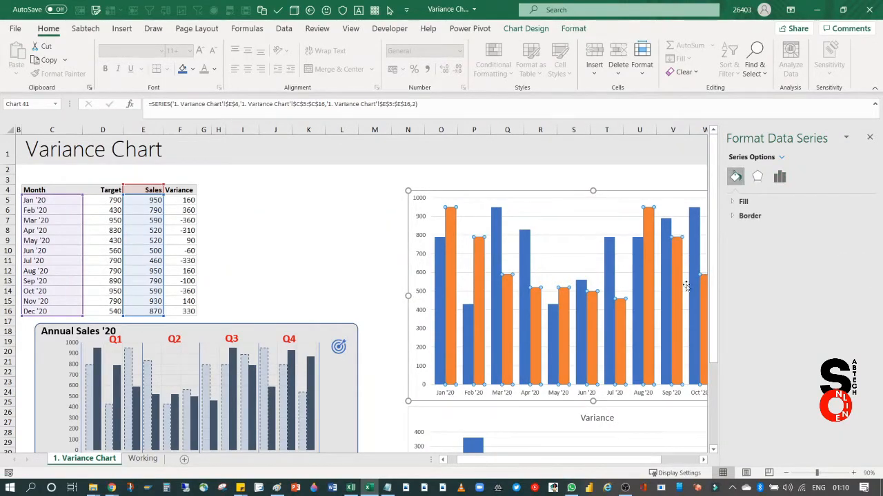
left_click_drag(617, 459, 656, 474)
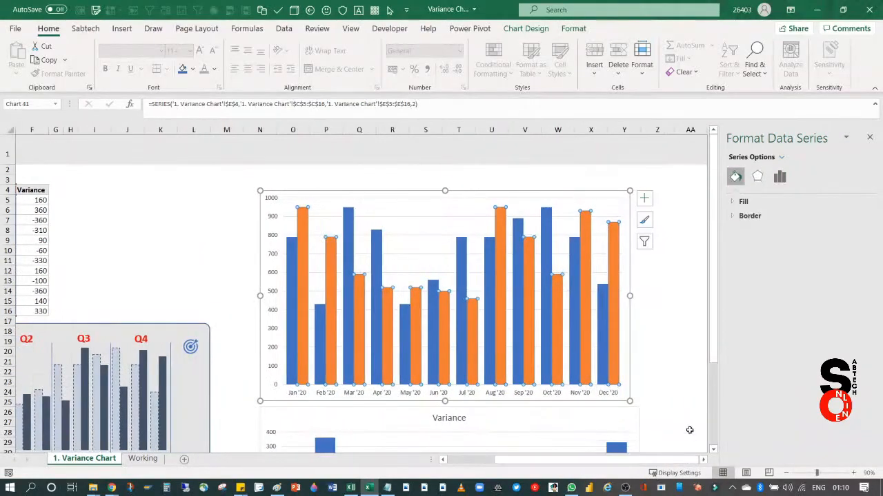
left_click(734, 201)
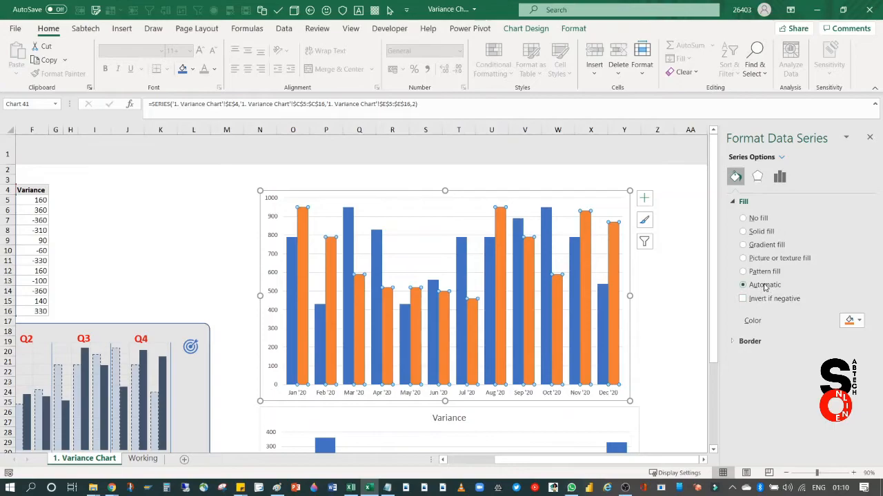
left_click(753, 233)
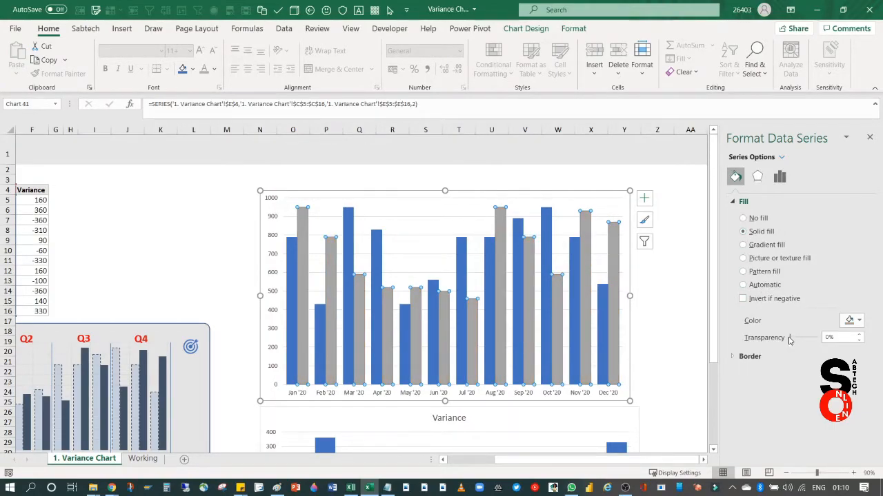
mouse_move(789, 339)
left_mouse_down()
mouse_move(800, 341)
mouse_move(788, 341)
left_mouse_up()
left_click(854, 321)
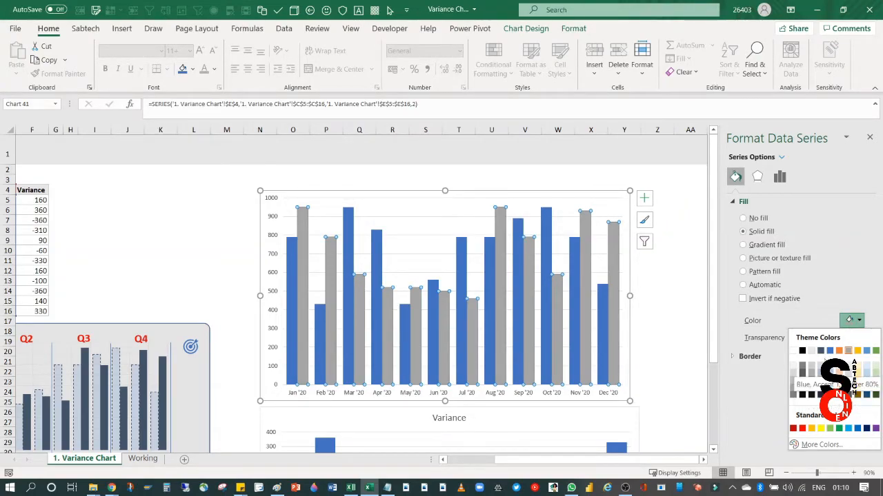
left_click(822, 353)
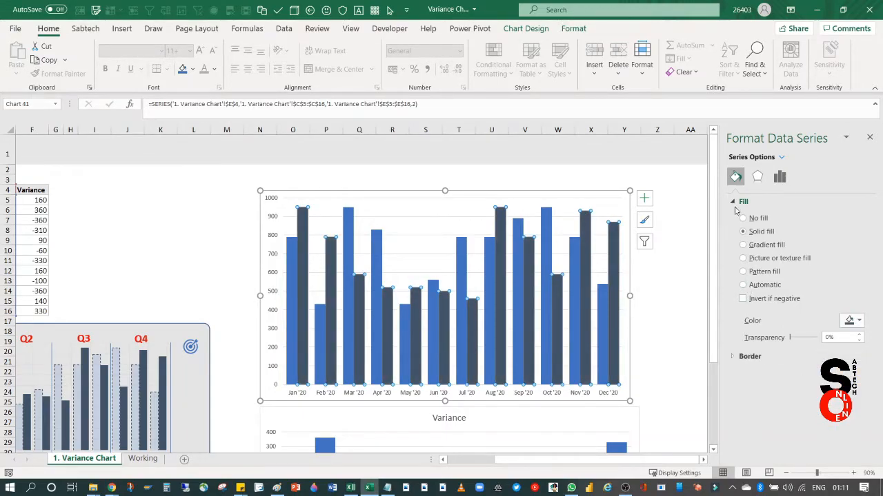
Remove the border line from the Sales series in the Target and Sales chart.
left_click(733, 359)
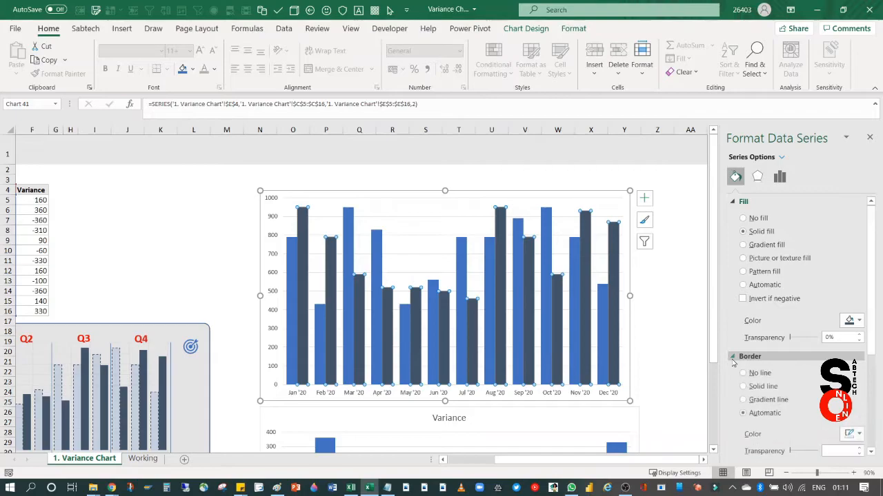
left_click(752, 374)
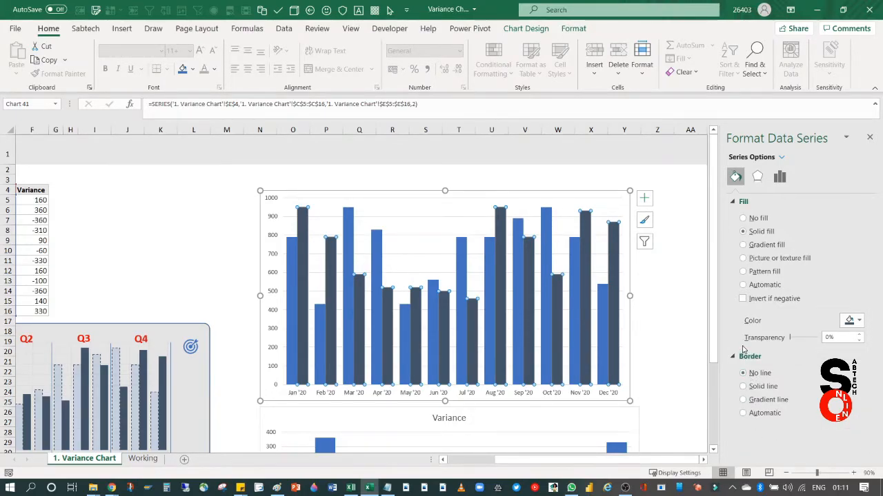
Give the Target series in the Target and Sales chart a solid blue theme fill with 70% transparency.
left_click(545, 251)
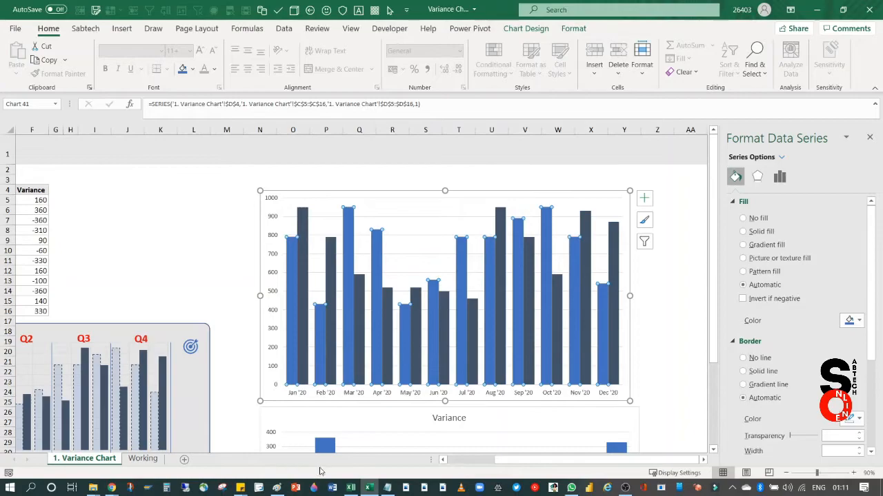
left_click_drag(499, 461, 558, 463)
left_click(759, 235)
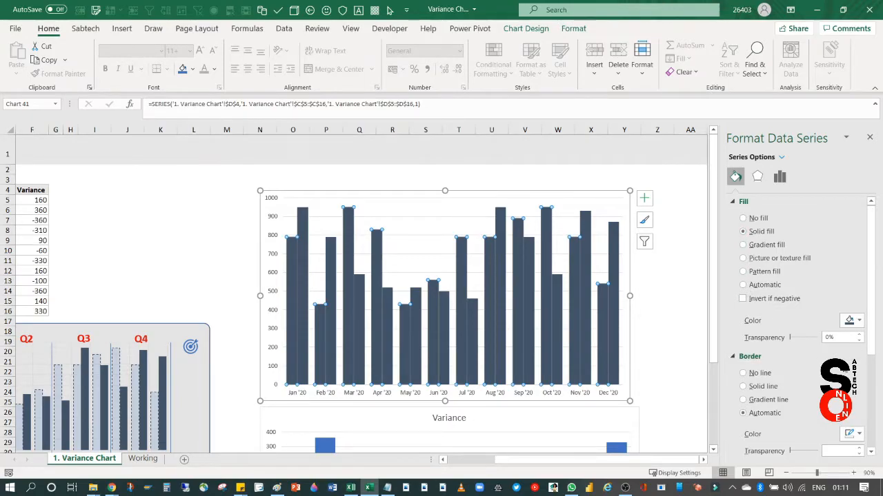
left_click(858, 321)
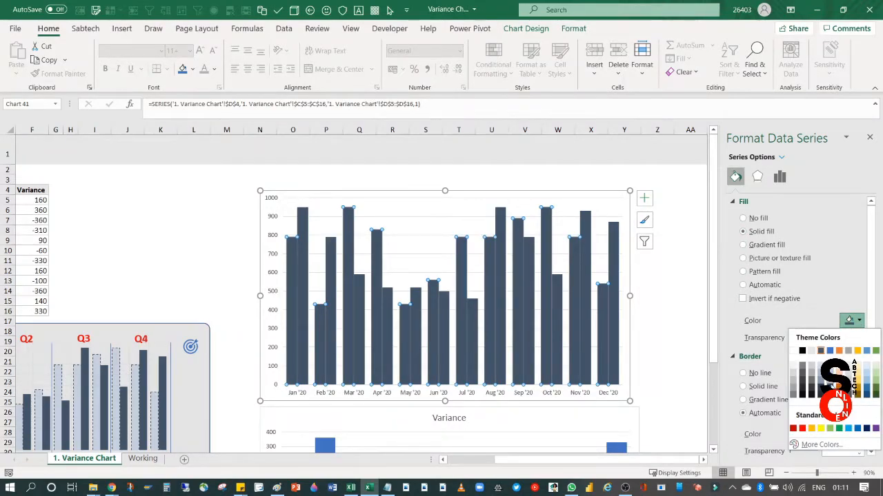
left_click(830, 351)
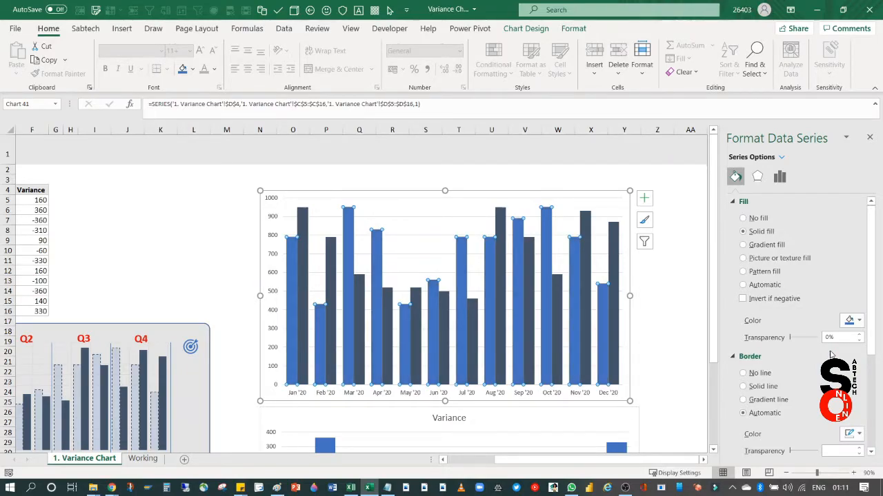
left_click_drag(791, 337, 810, 341)
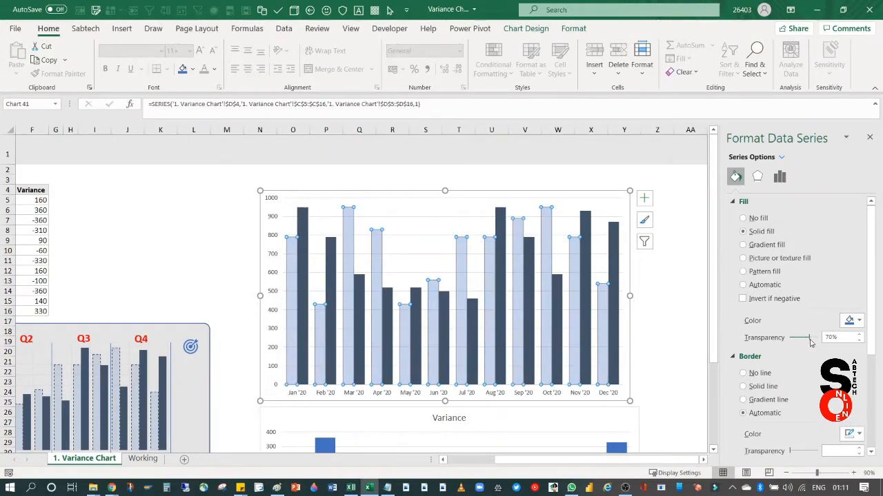
Give the Target series columns a solid-line border with a dashed pattern.
scroll(778, 317, "down", 1)
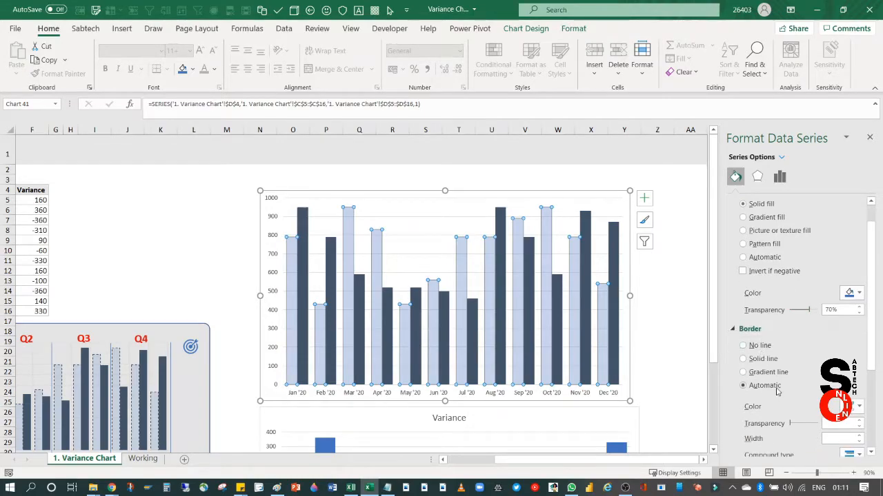
scroll(778, 391, "down", 4)
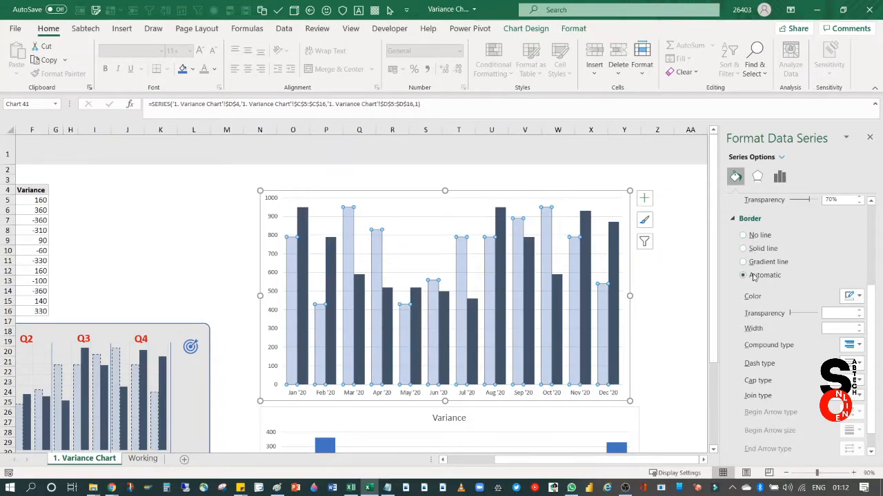
left_click(755, 250)
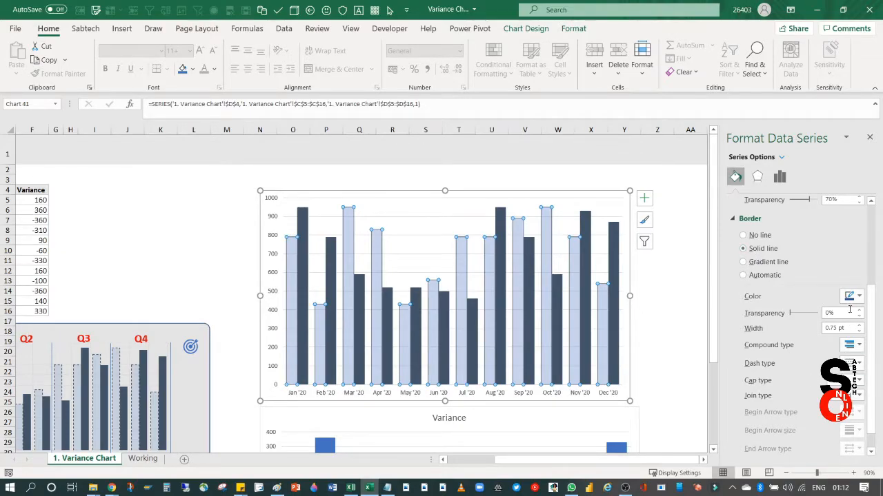
left_click(858, 369)
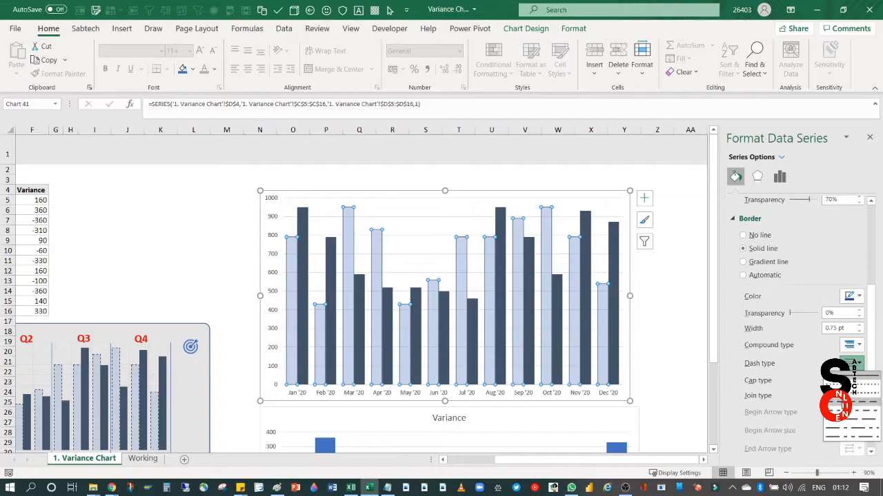
left_click(855, 402)
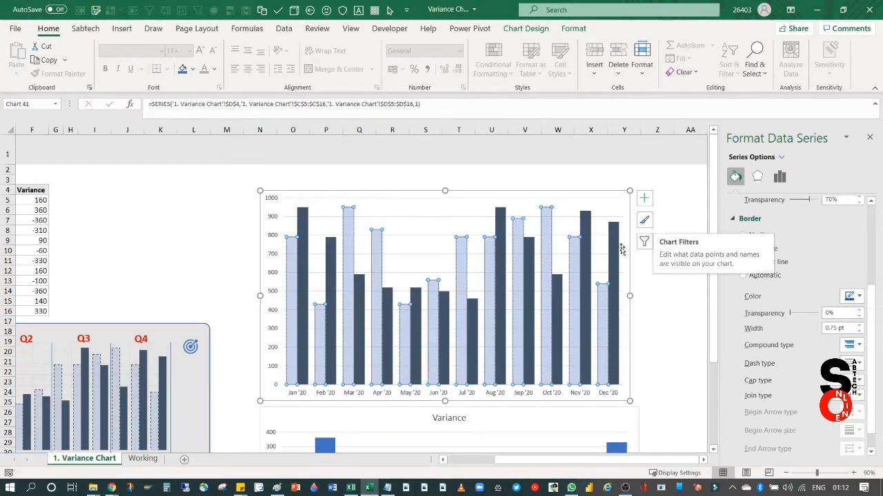
left_click(594, 255)
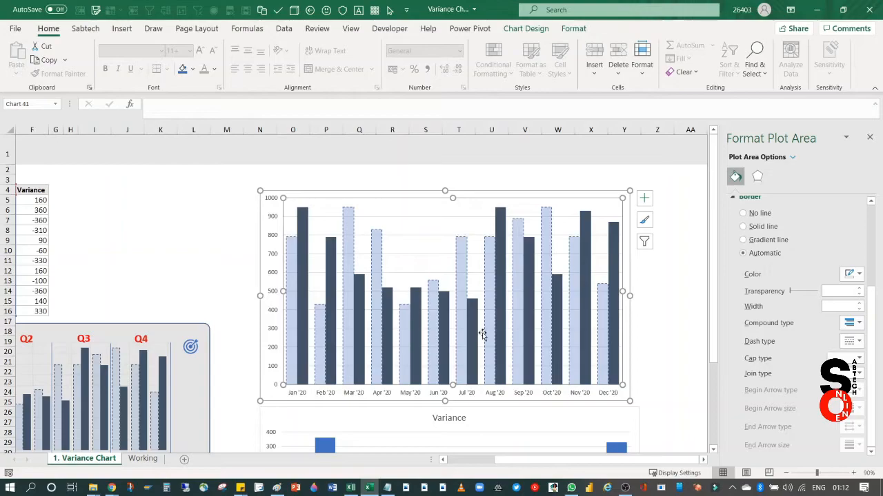
Delete the title of the Variance chart below the Target and Sales chart.
scroll(497, 318, "down", 1)
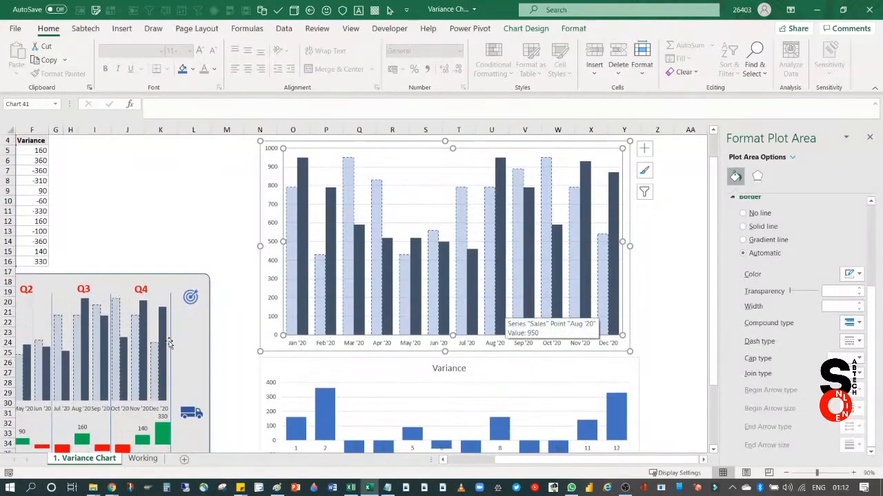
scroll(390, 352, "down", 1)
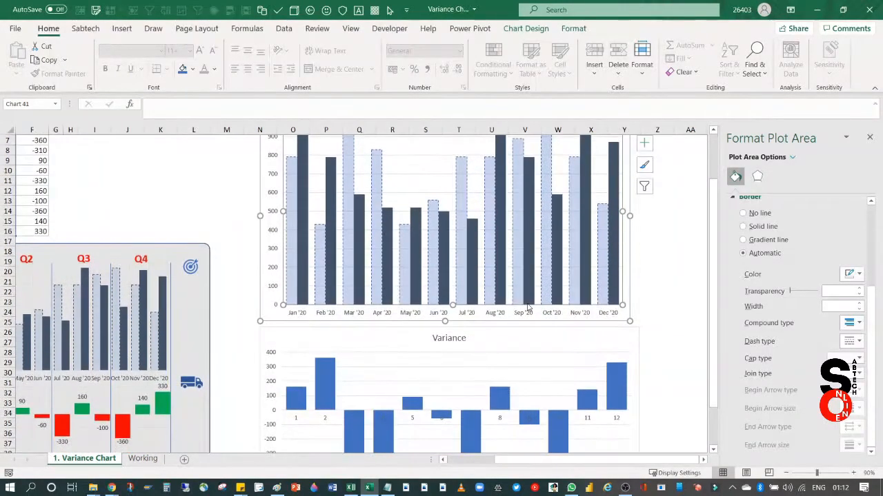
scroll(518, 321, "up", 2)
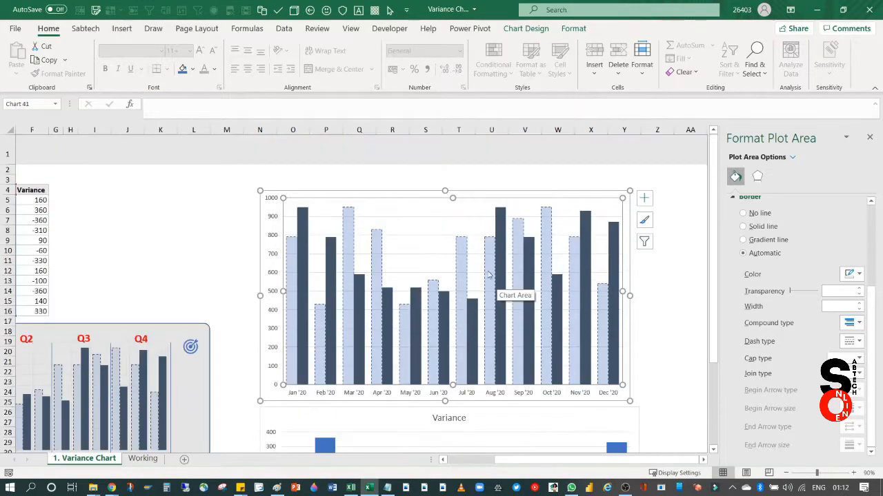
scroll(553, 417, "down", 2)
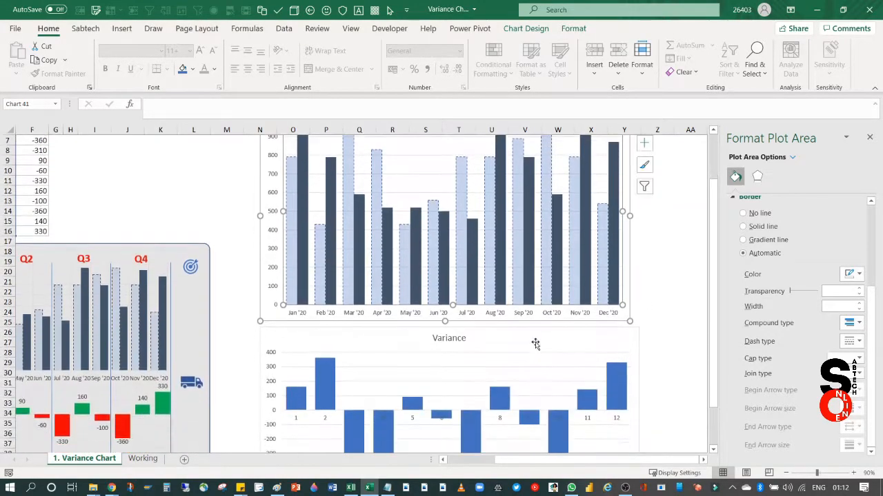
left_click(519, 342)
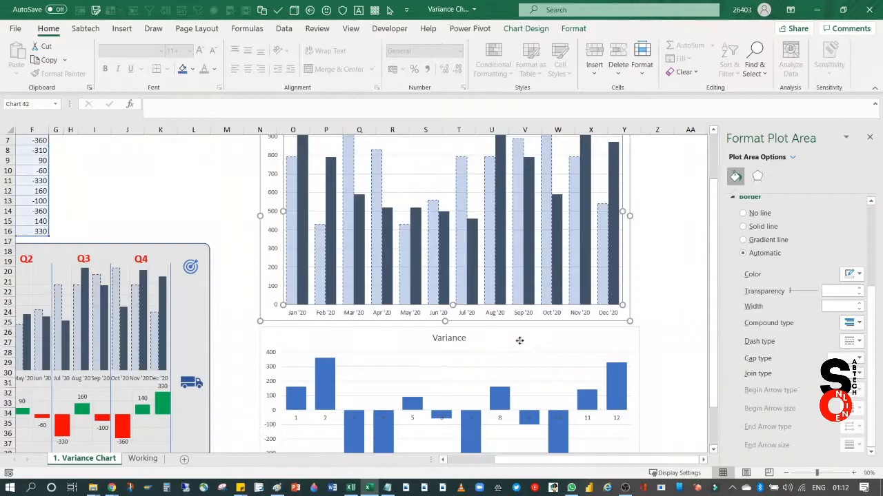
scroll(521, 345, "up", 1)
scroll(521, 344, "up", 1)
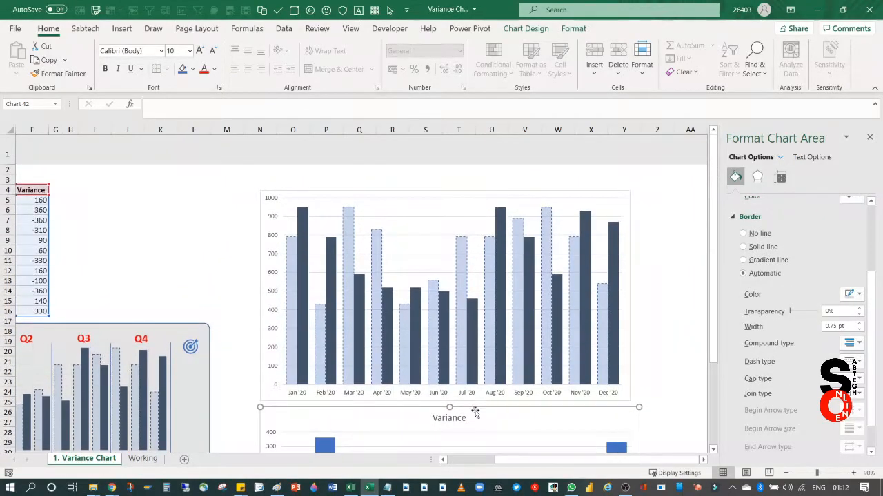
left_click(449, 419)
key("Delete")
Reduce the height of the Variance chart from its bottom edge and narrow it slightly on its right side.
scroll(486, 420, "down", 3)
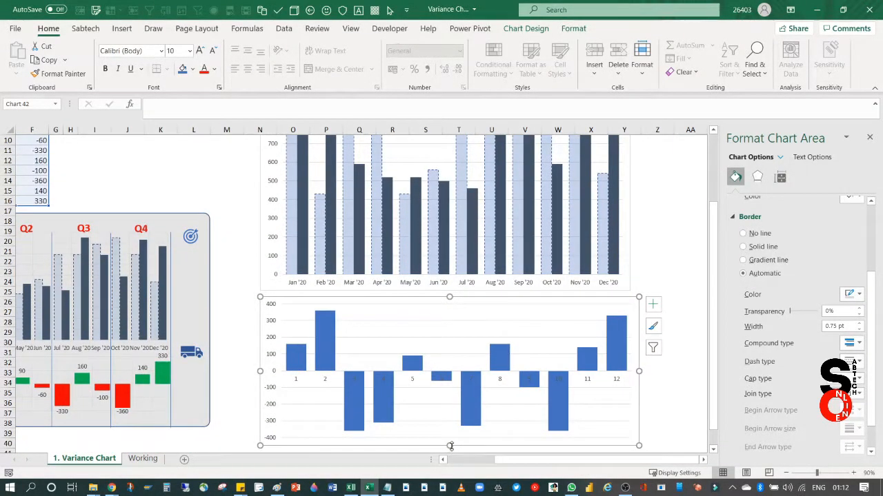
left_click_drag(450, 444, 449, 394)
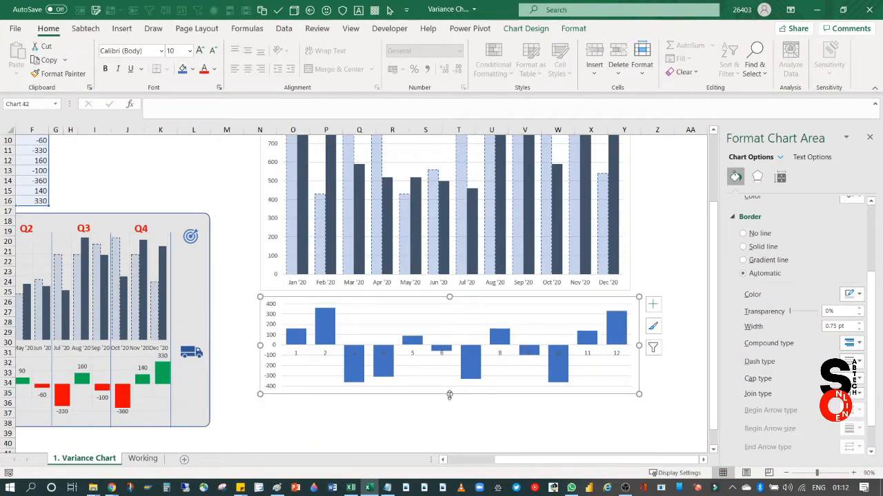
left_click_drag(637, 345, 634, 345)
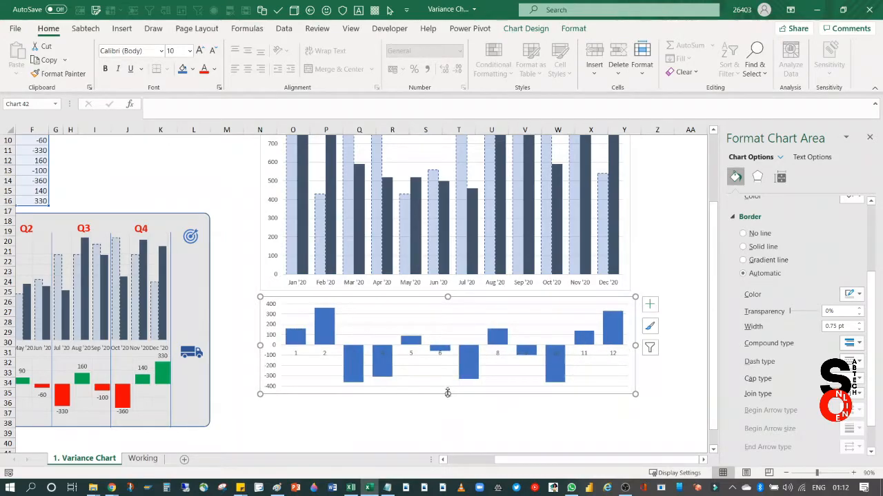
left_click_drag(447, 393, 448, 388)
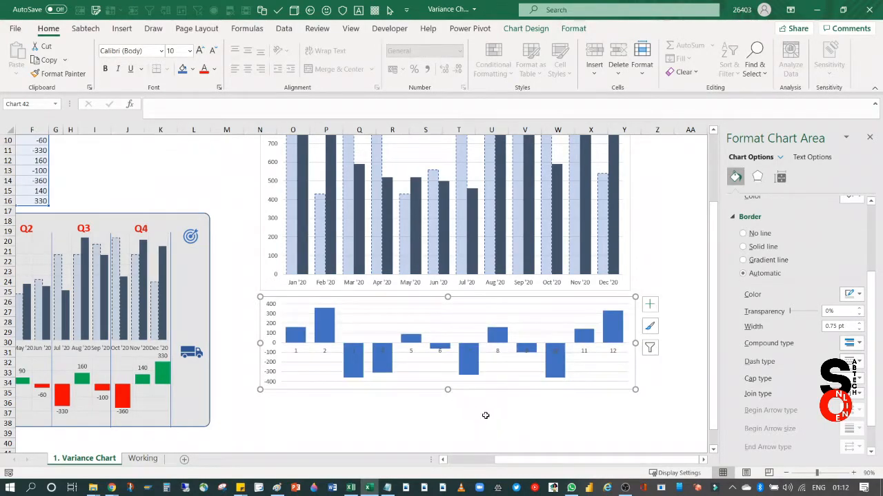
left_click(501, 309)
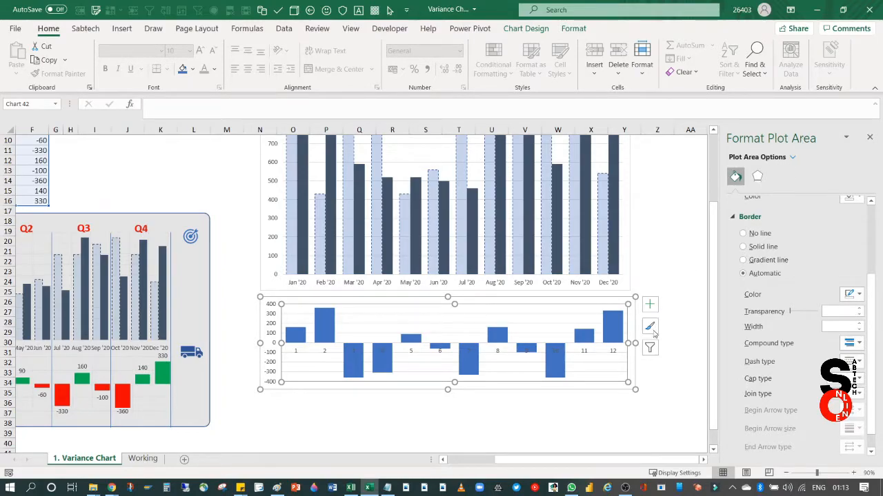
left_click(597, 387)
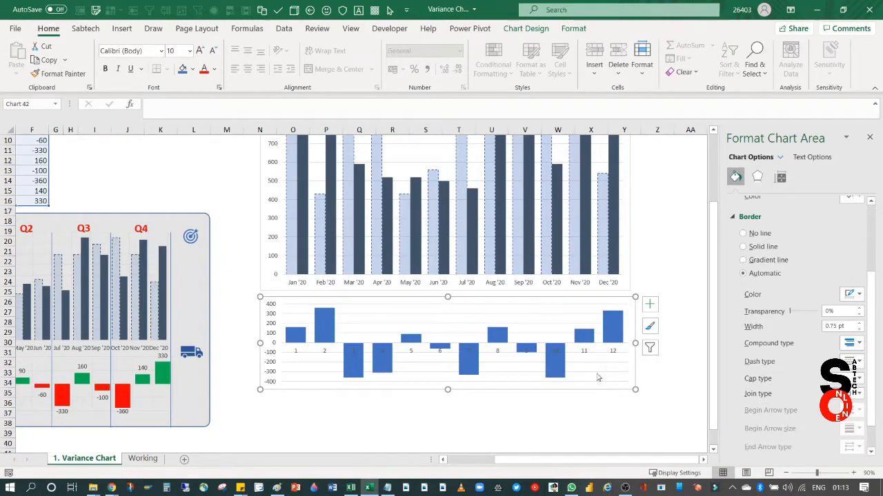
Give the Variance series a solid fill with Invert if negative enabled.
left_click(614, 332)
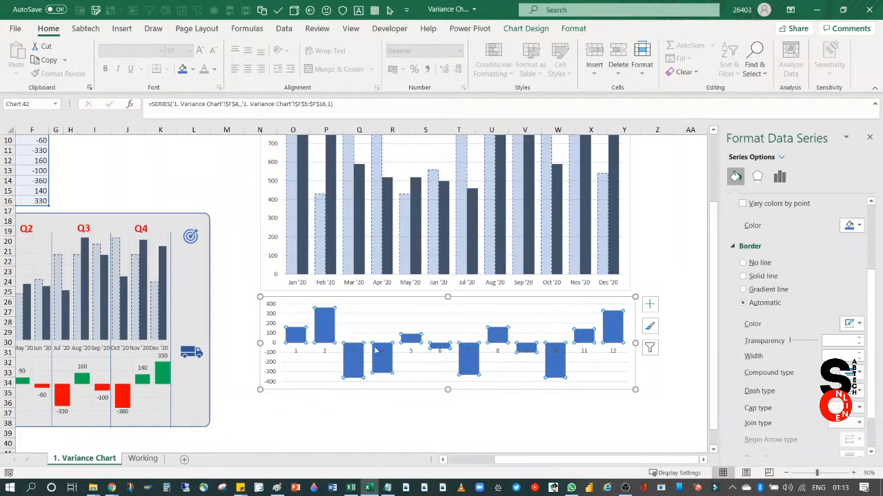
mouse_move(376, 351)
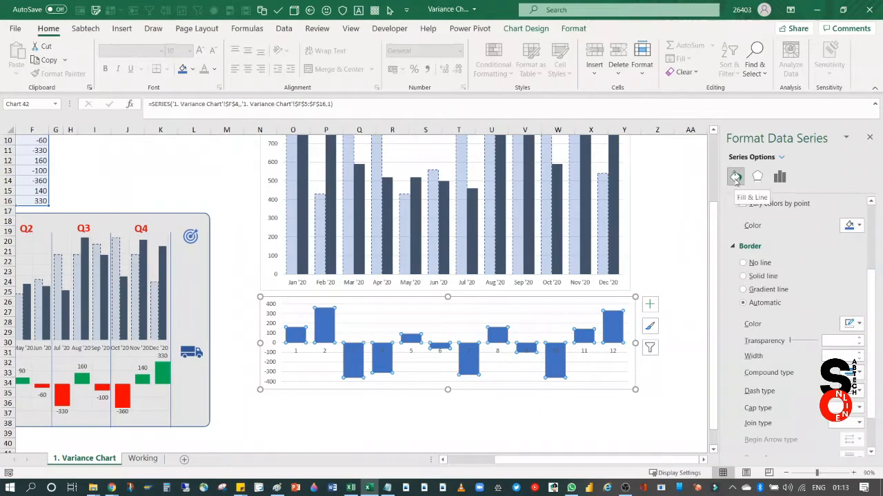
scroll(754, 220, "down", 1)
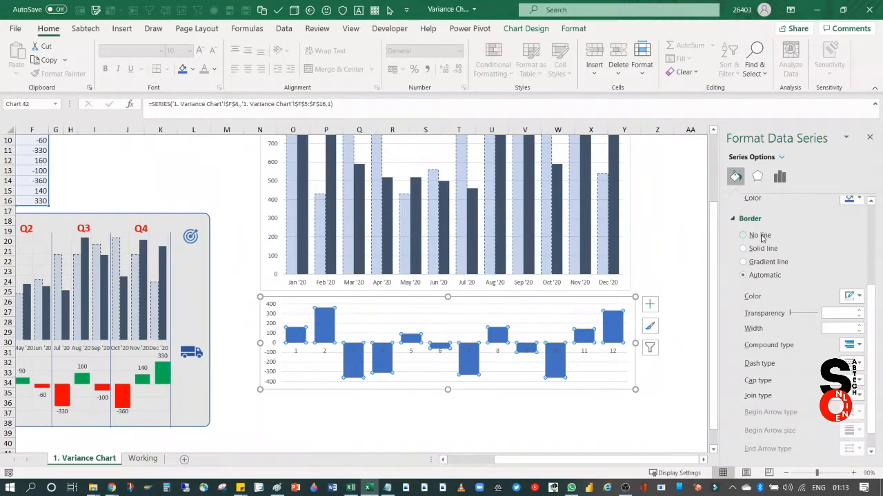
scroll(757, 271, "up", 5)
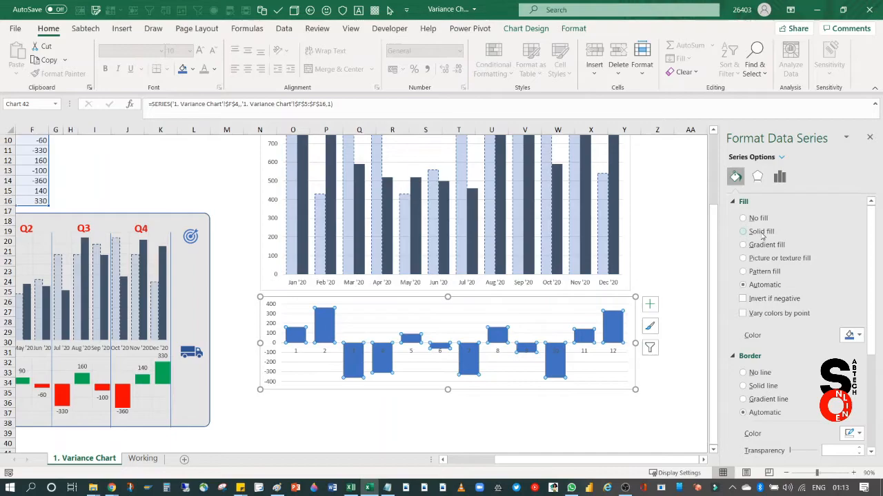
left_click(760, 231)
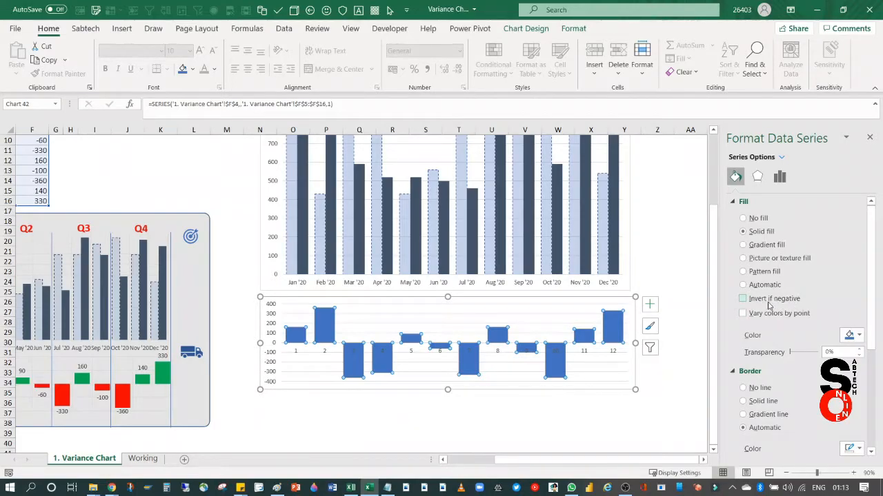
left_click(761, 301)
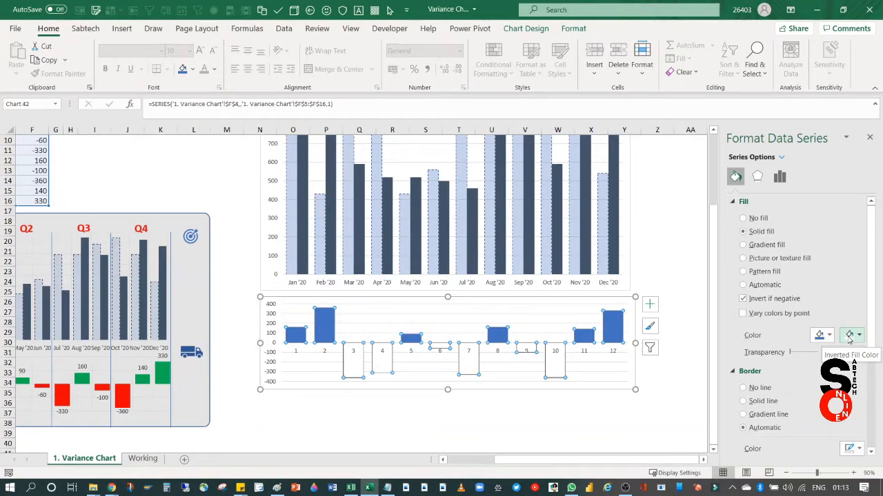
Set the Variance series fill to standard green for positive columns and standard red for negative columns.
left_click(829, 336)
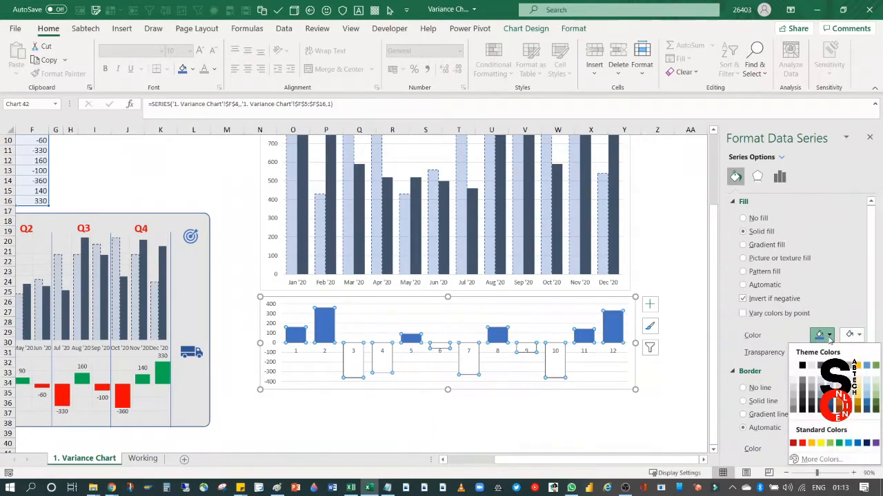
left_click(838, 445)
left_click(842, 449)
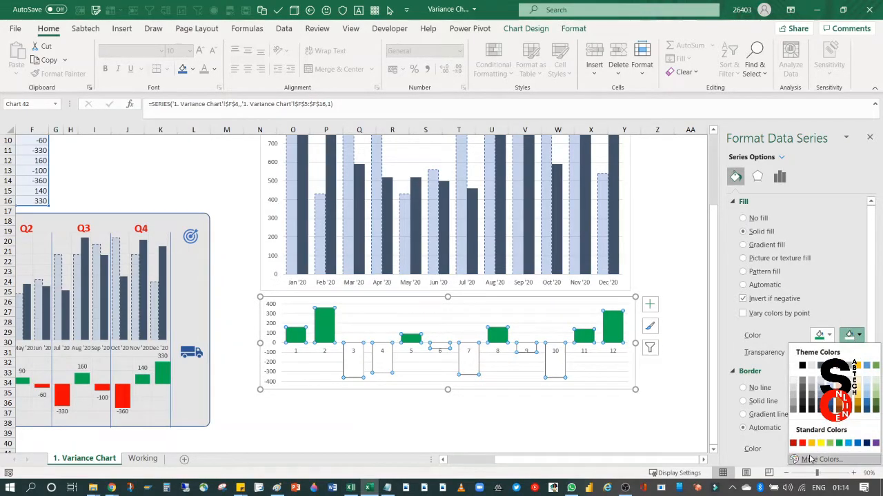
left_click(803, 444)
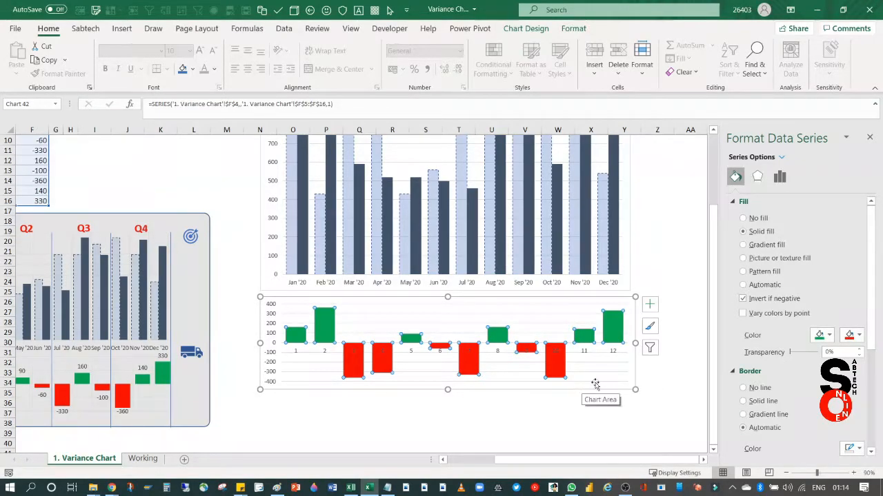
left_click(593, 373)
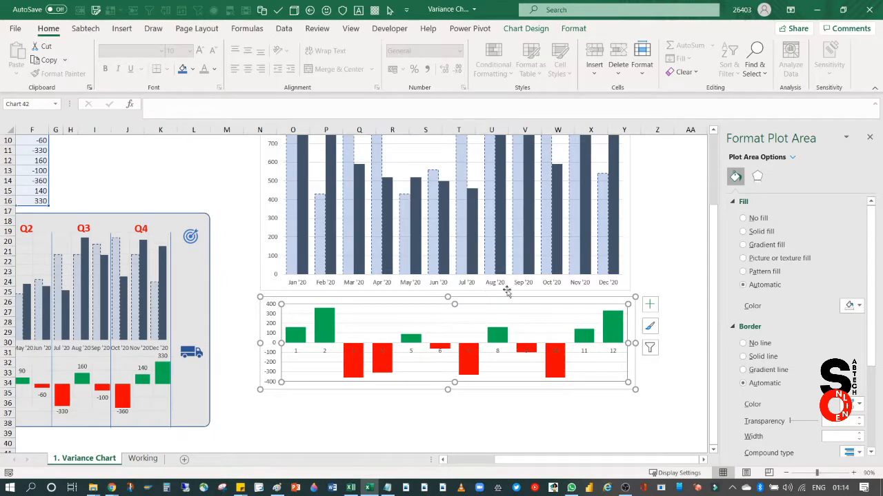
Hide the primary horizontal axis of the Variance chart.
left_click(651, 306)
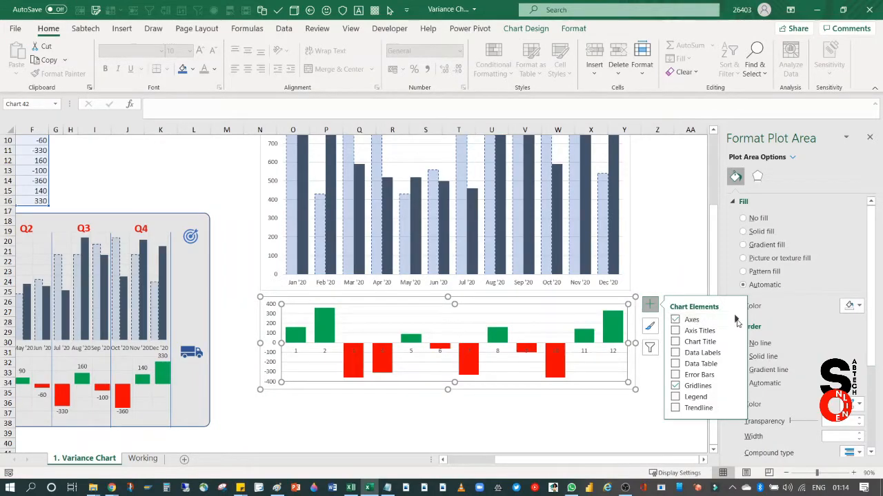
mouse_move(737, 320)
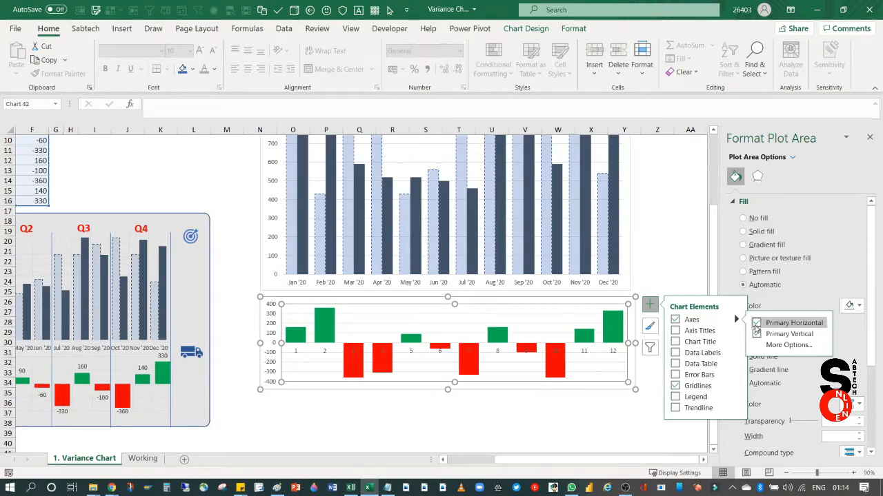
left_click(756, 323)
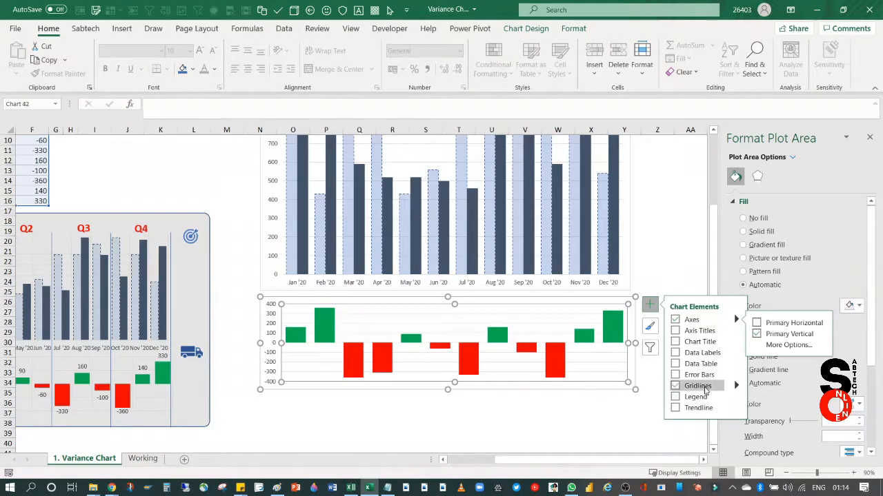
left_click(736, 387)
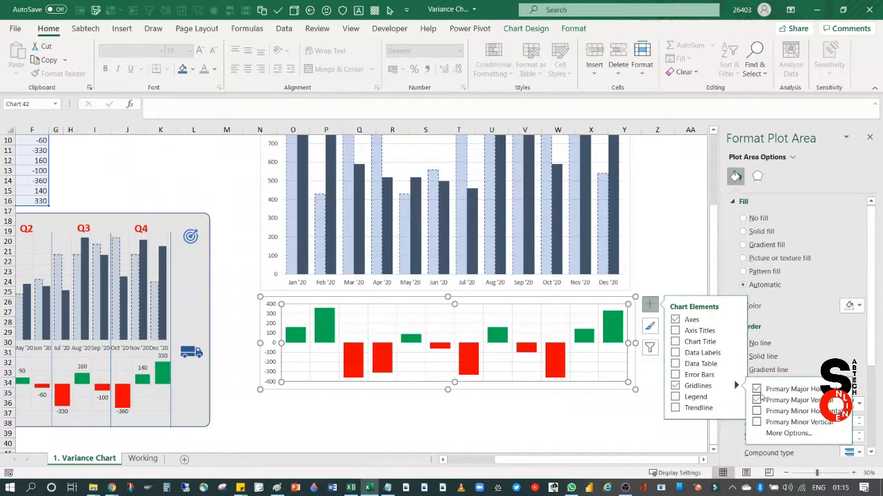
left_click(757, 389)
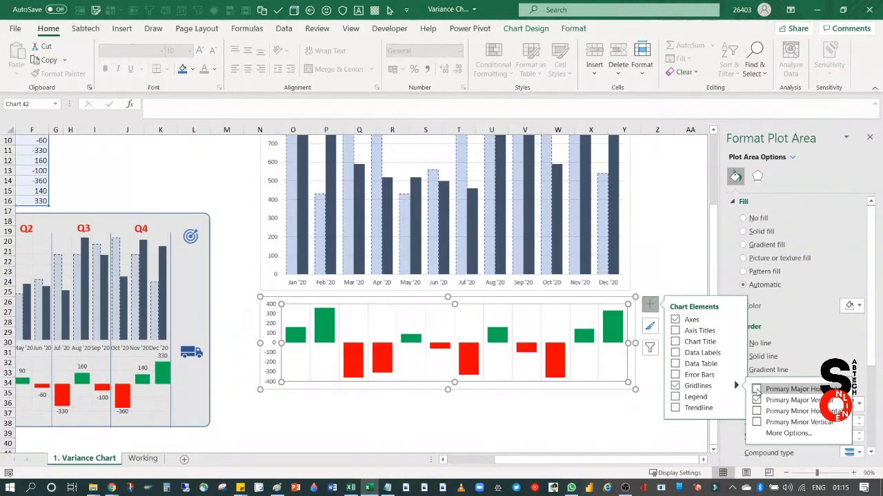
left_click(758, 390)
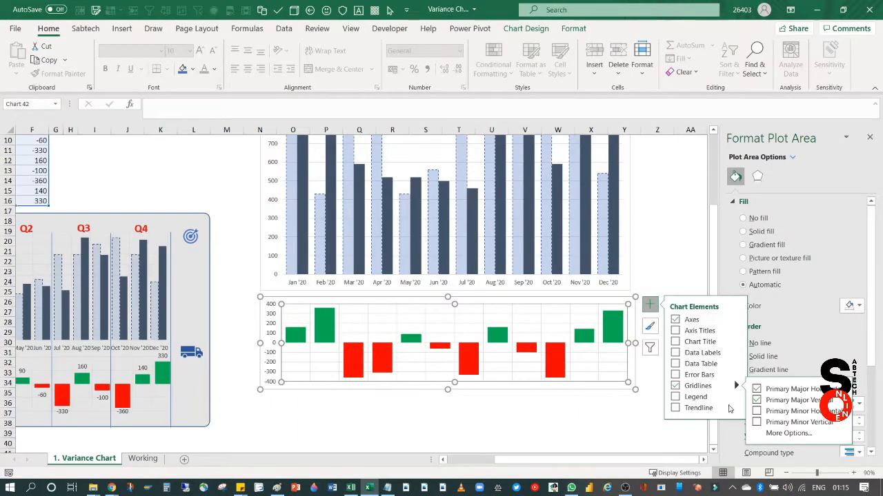
Add data labels to the columns of the Variance chart.
left_click(678, 354)
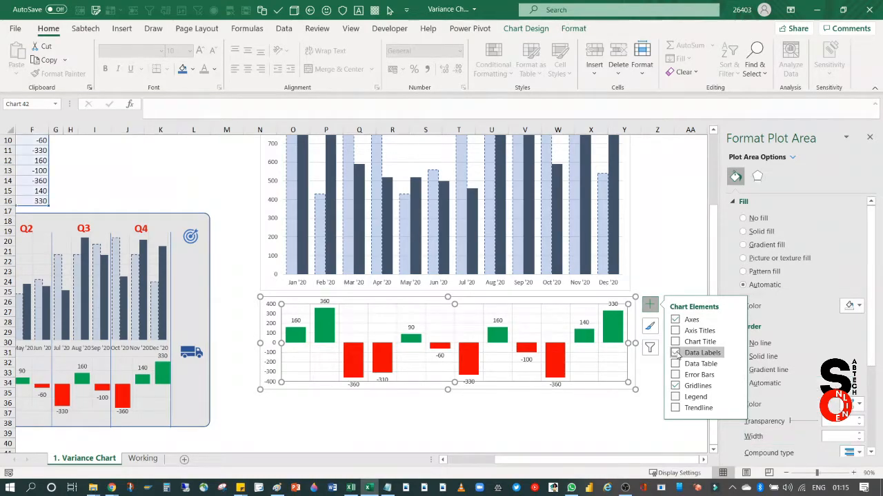
left_click(624, 407)
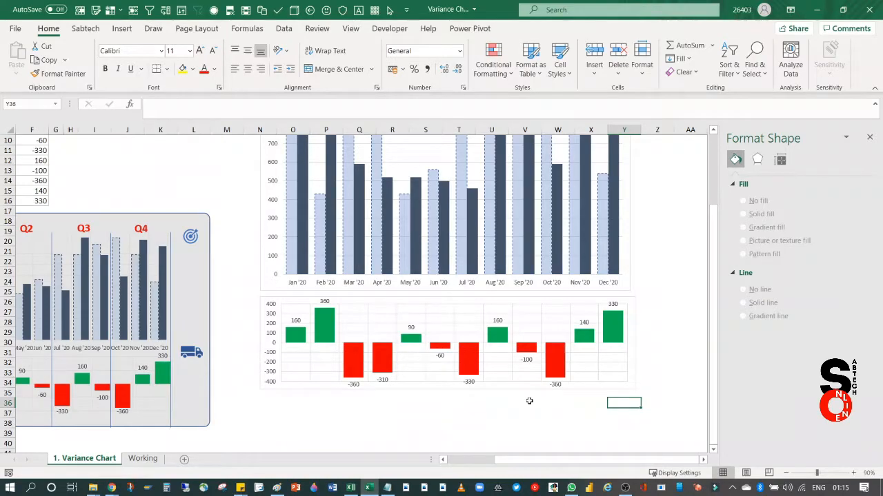
left_click(616, 385)
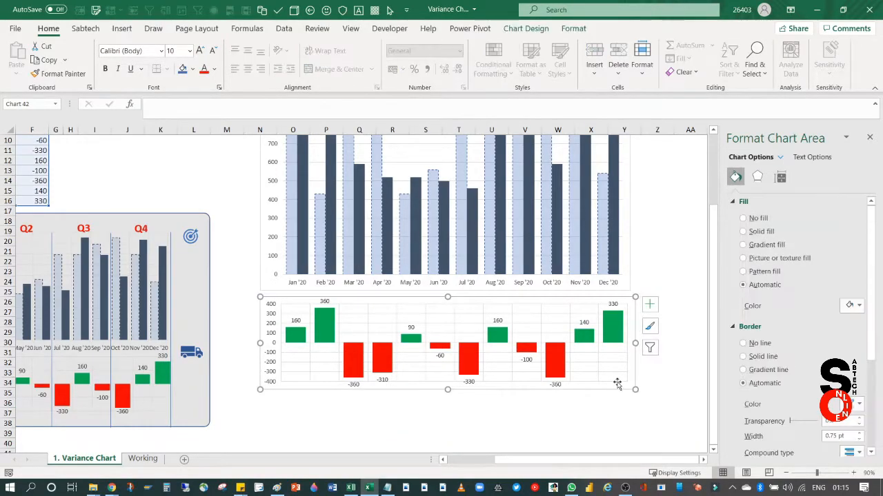
left_click(623, 377)
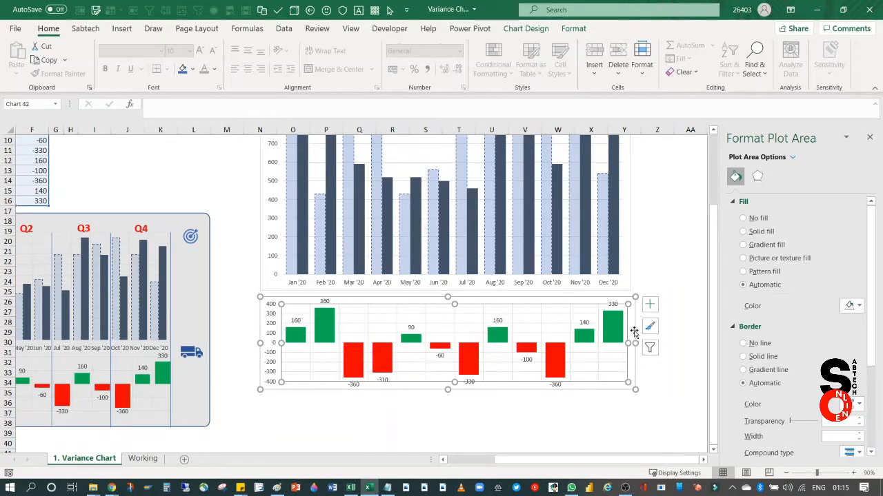
scroll(614, 407, "up", 2)
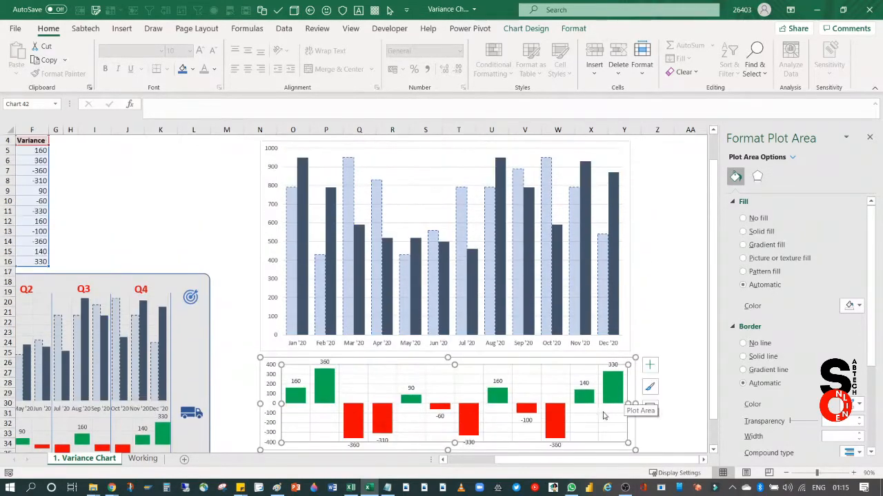
left_click(624, 193)
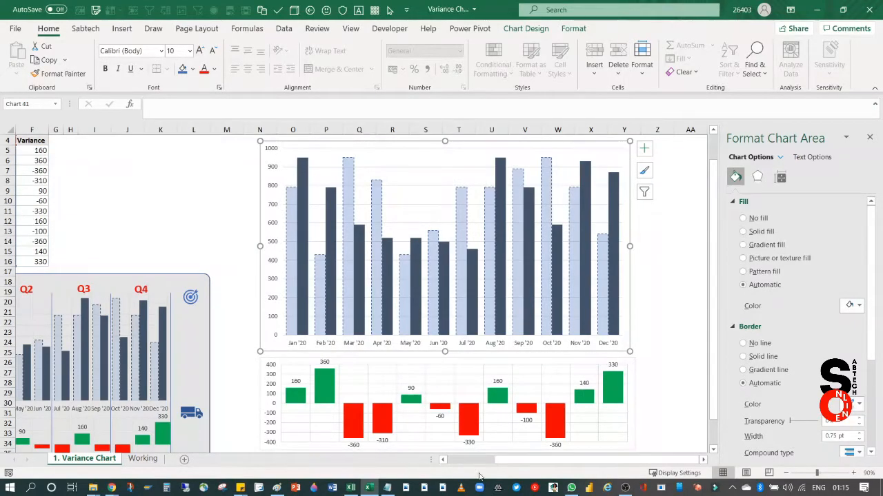
left_click_drag(500, 462, 486, 462)
scroll(112, 239, "down", 2)
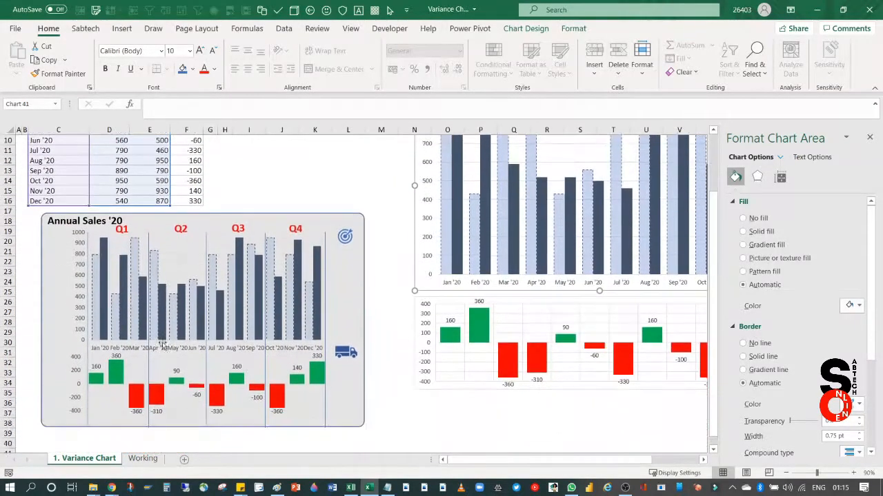
left_click_drag(348, 288, 344, 221)
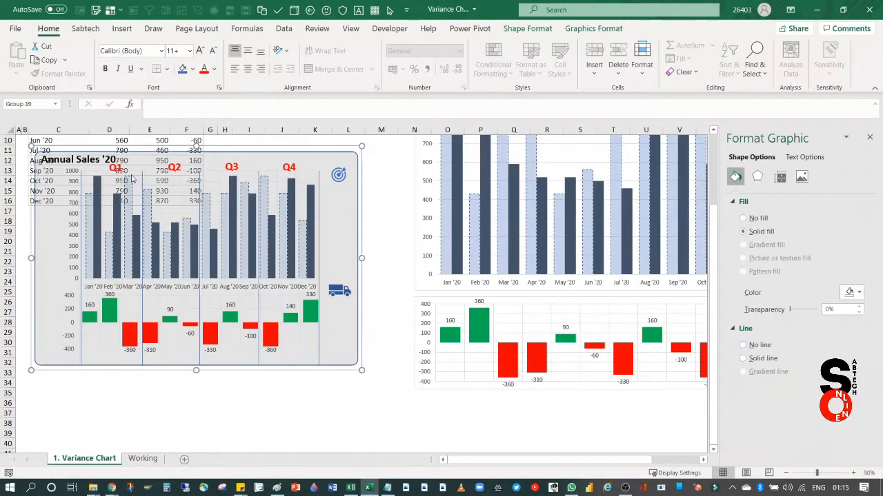
left_click_drag(347, 196, 356, 262)
left_click_drag(623, 459, 658, 464)
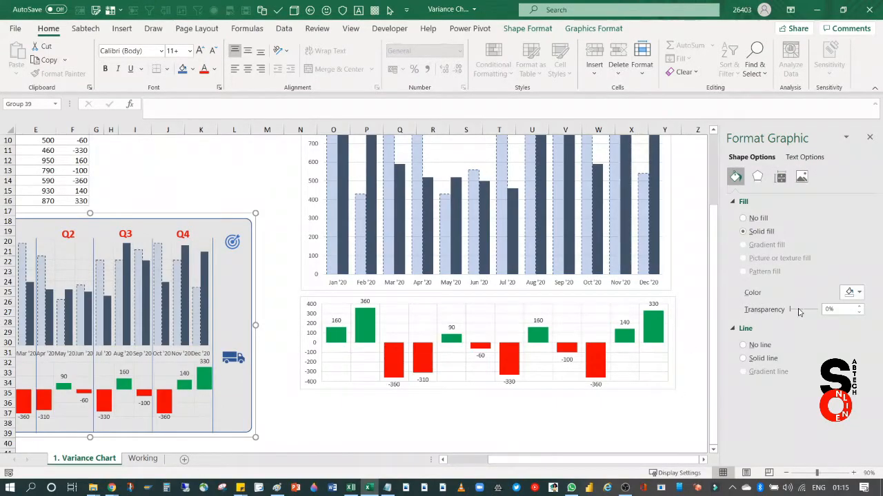
Format the Variance chart area with no fill and no border line.
left_click(660, 368)
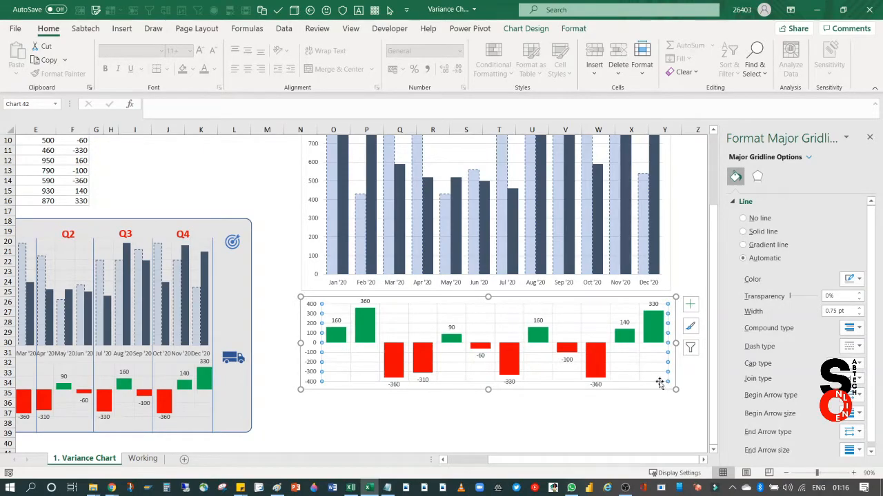
left_click(660, 383)
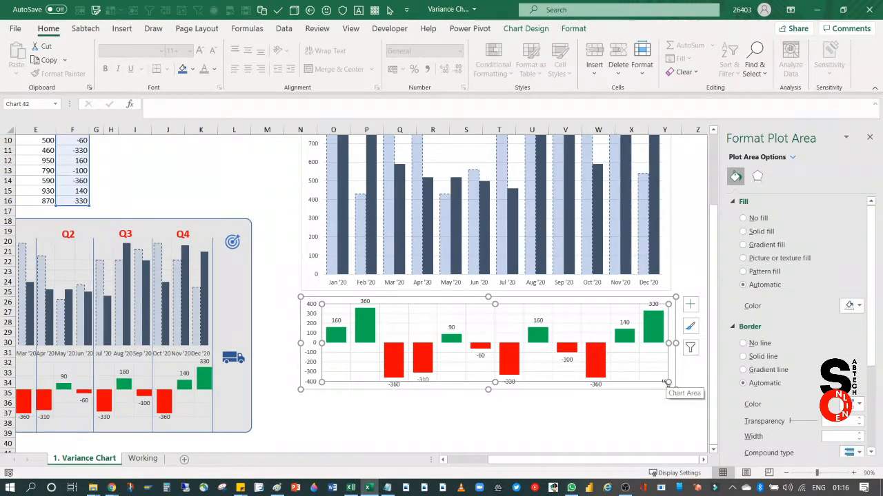
left_click(652, 389)
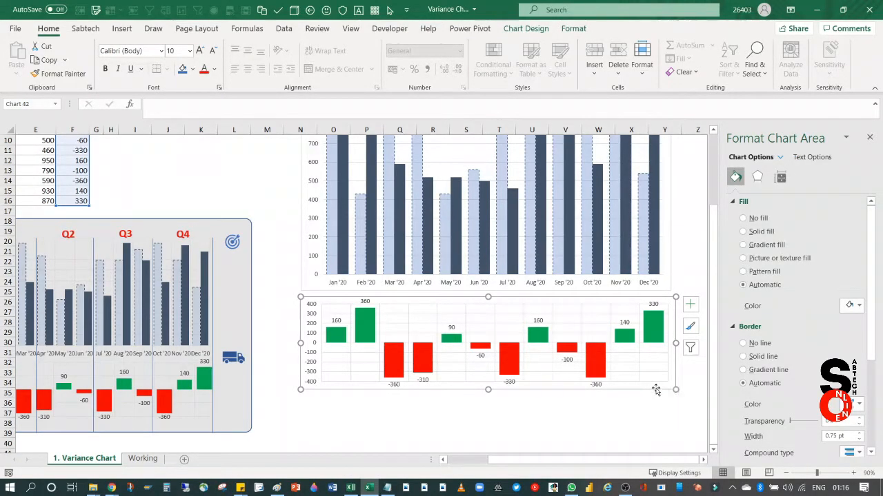
left_click(652, 380)
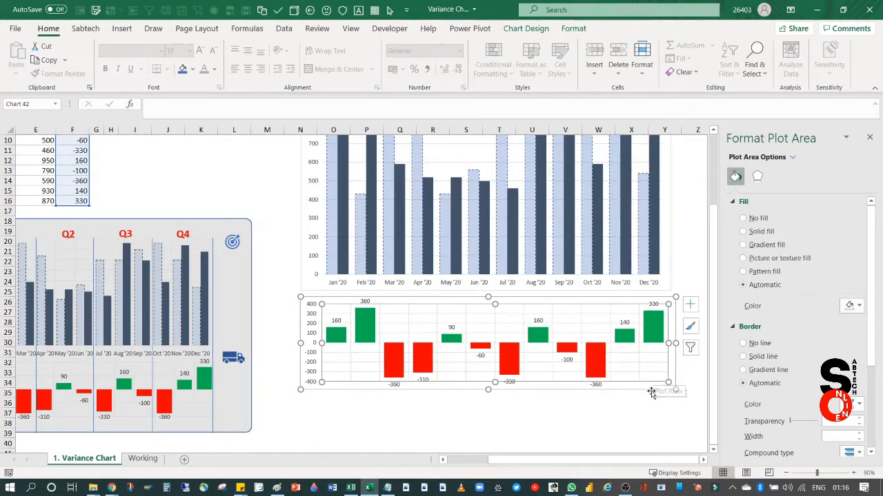
left_click(653, 391)
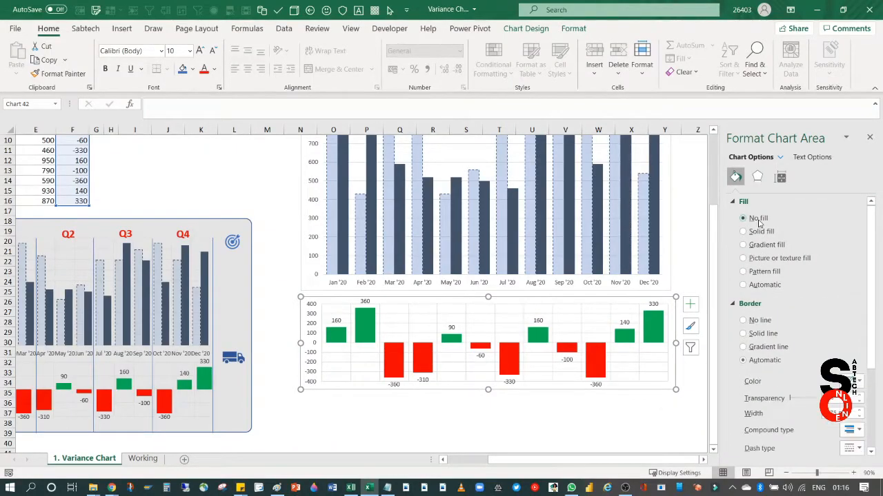
scroll(777, 390, "down", 2)
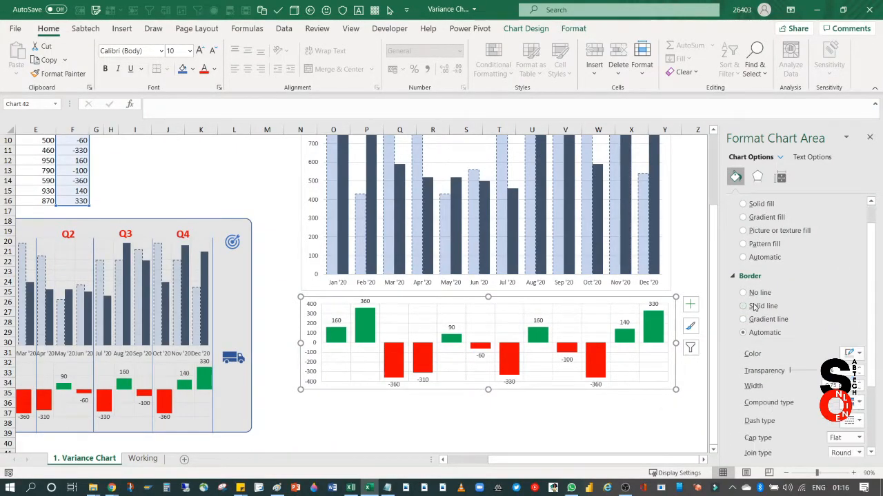
left_click(755, 293)
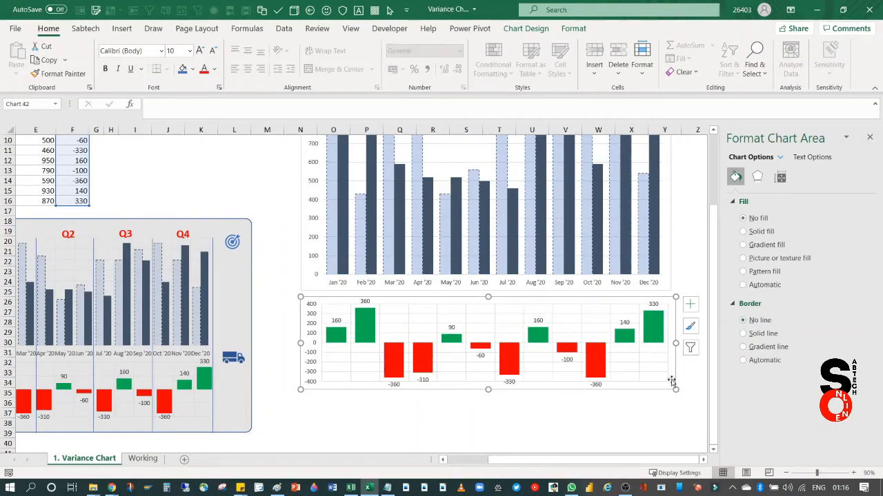
Format the plot area of the Variance chart with no fill and no border line.
left_click(658, 382)
left_click(652, 381)
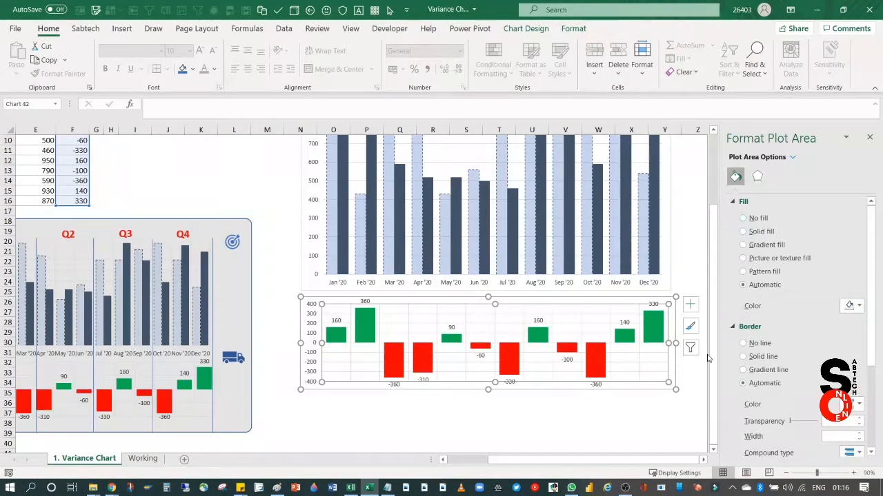
left_click(756, 221)
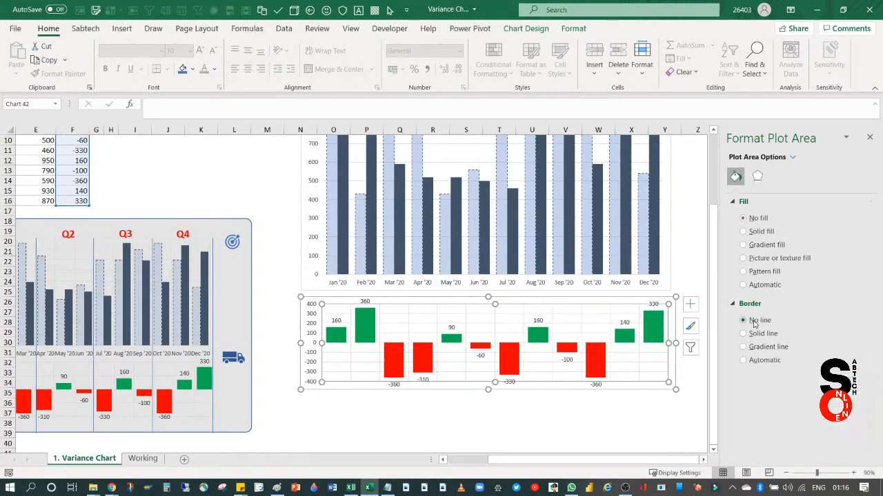
left_click(652, 412)
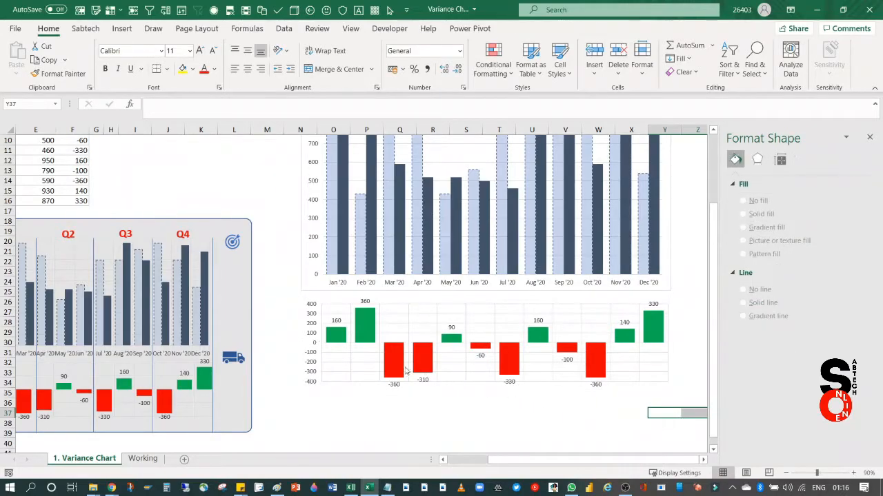
Format the chart area of the Target and Sales chart with no fill and no border line.
left_click(464, 373)
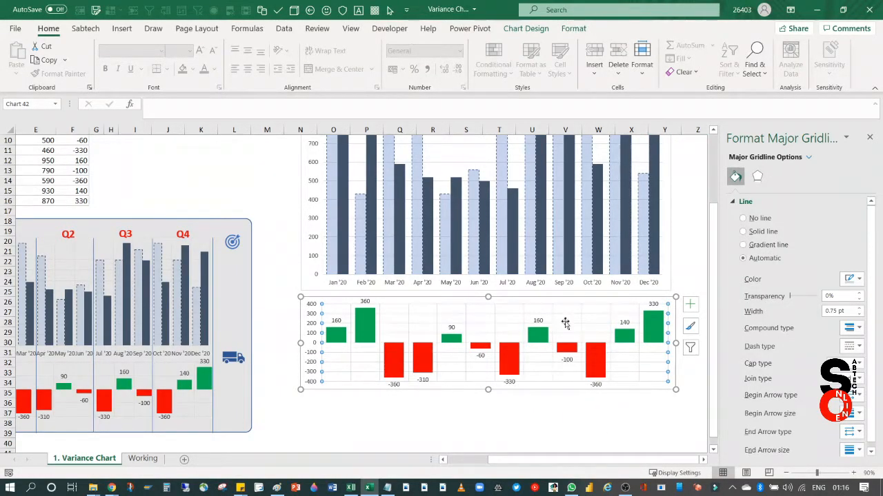
left_click(691, 255)
scroll(683, 262, "up", 2)
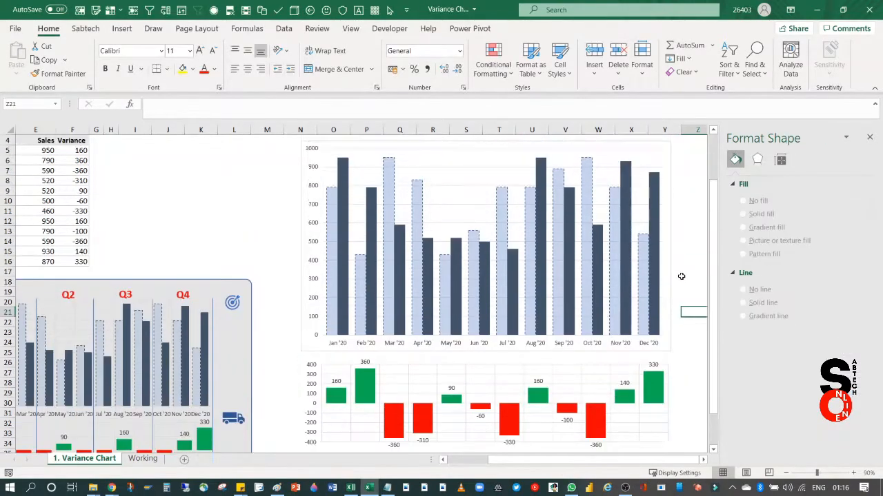
left_click(667, 202)
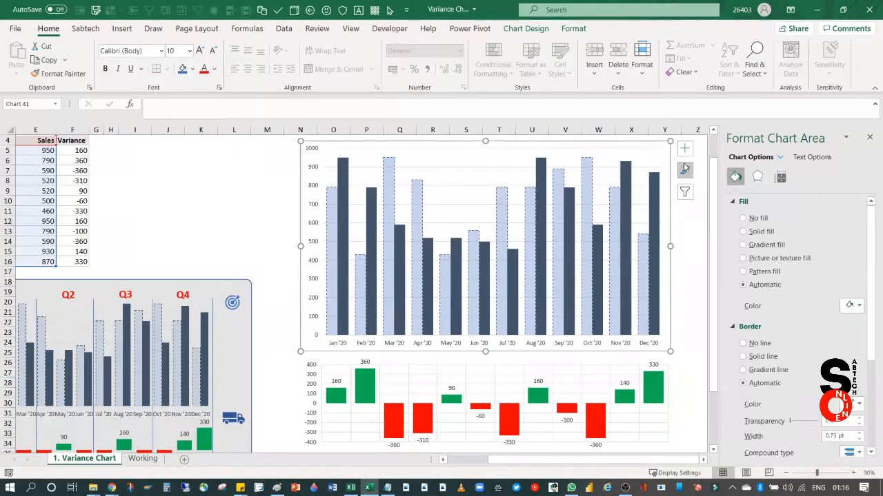
left_click(750, 220)
left_click(756, 321)
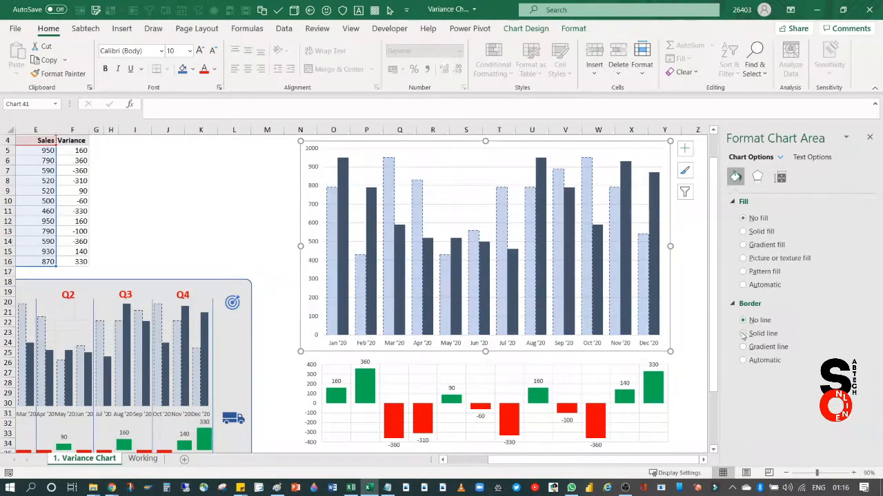
Remove the fill and border line from the plot area of the Target and Sales chart.
left_click(662, 317)
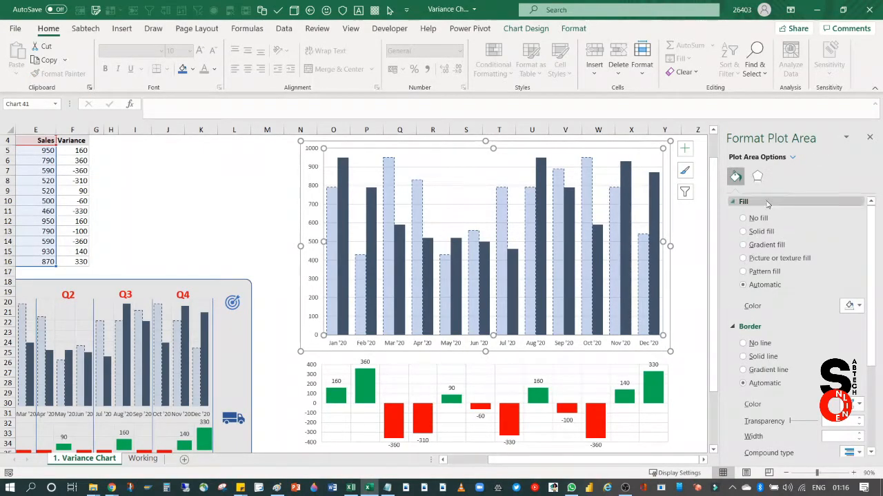
left_click(758, 219)
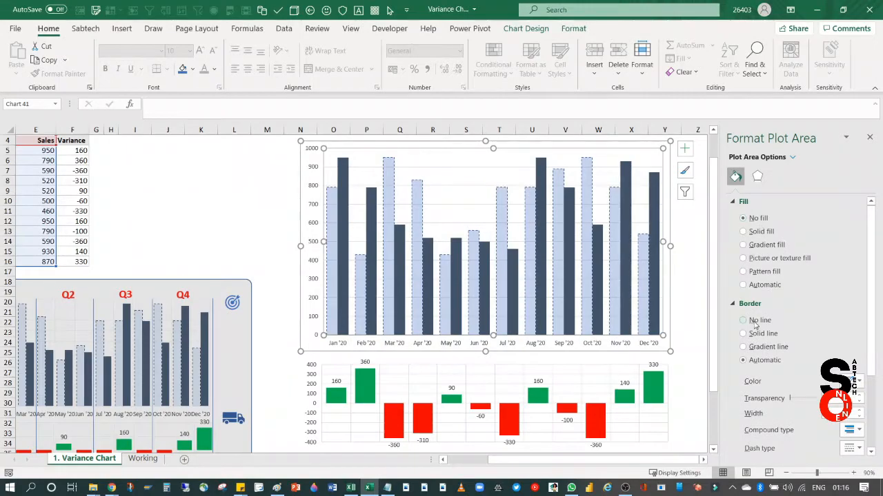
left_click(688, 281)
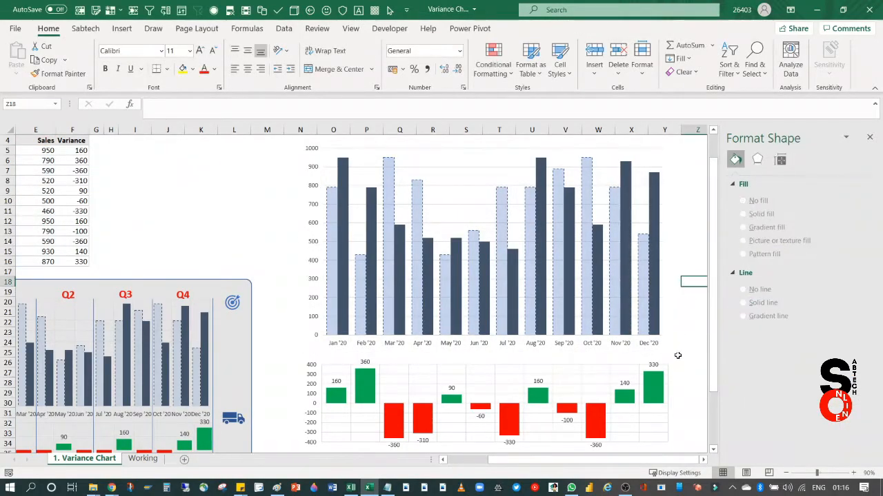
Select the cell range behind the two new charts, starting at N4 and extending across to column Y.
scroll(678, 355, "down", 4)
scroll(497, 354, "up", 5)
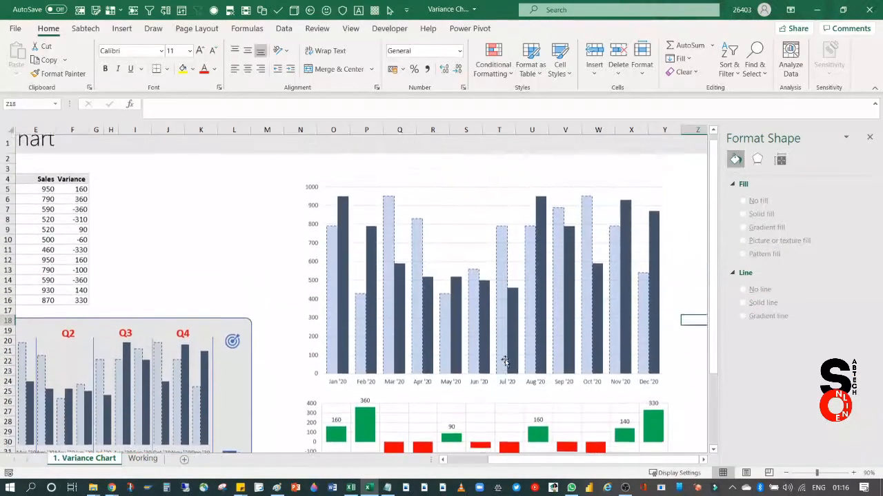
left_click_drag(284, 175, 680, 485)
left_click_drag(707, 438, 644, 254)
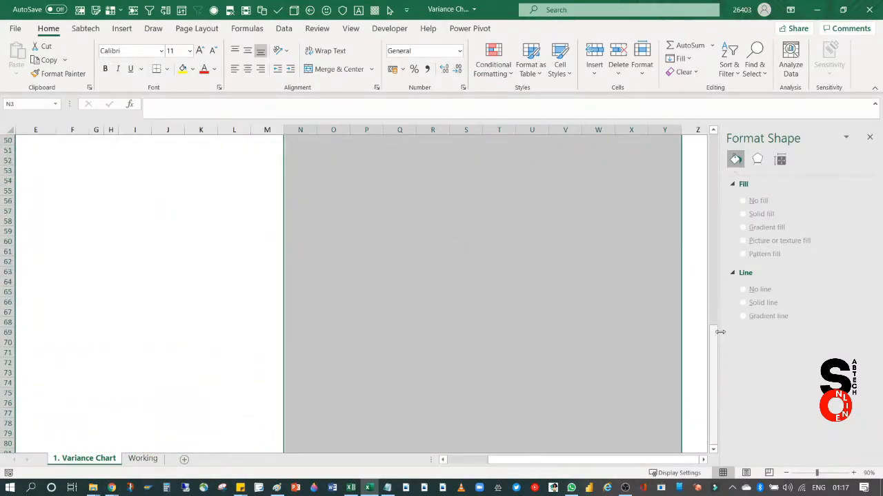
left_click_drag(716, 344, 700, 236)
left_click_drag(293, 147, 684, 433)
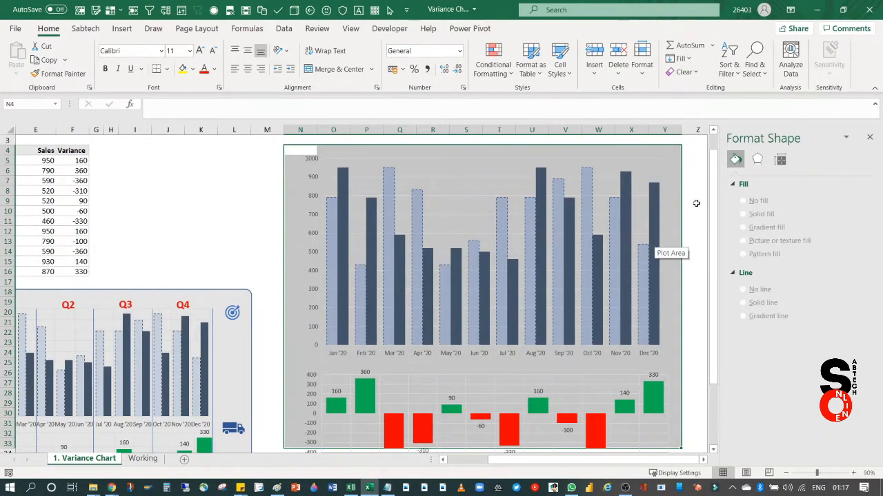
Move the Variance chart up so it sits directly beneath the month labels of the Target and Sales chart.
left_click(696, 204)
scroll(624, 324, "down", 1)
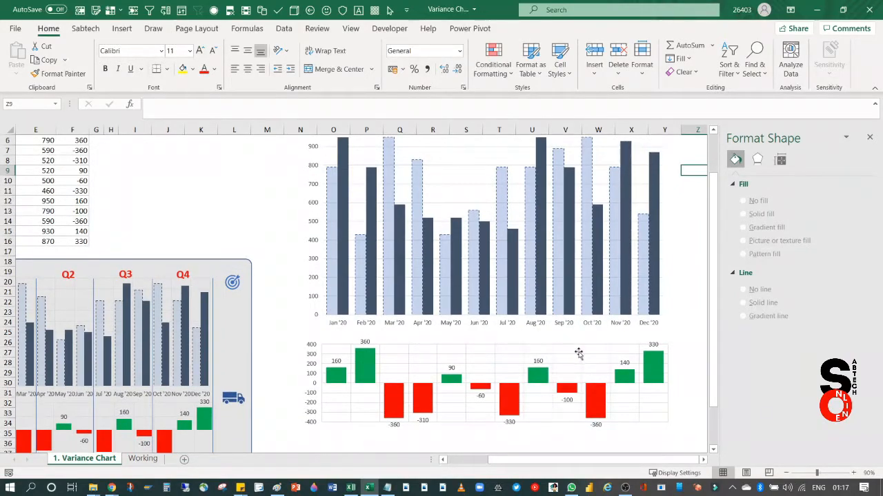
left_click(577, 354)
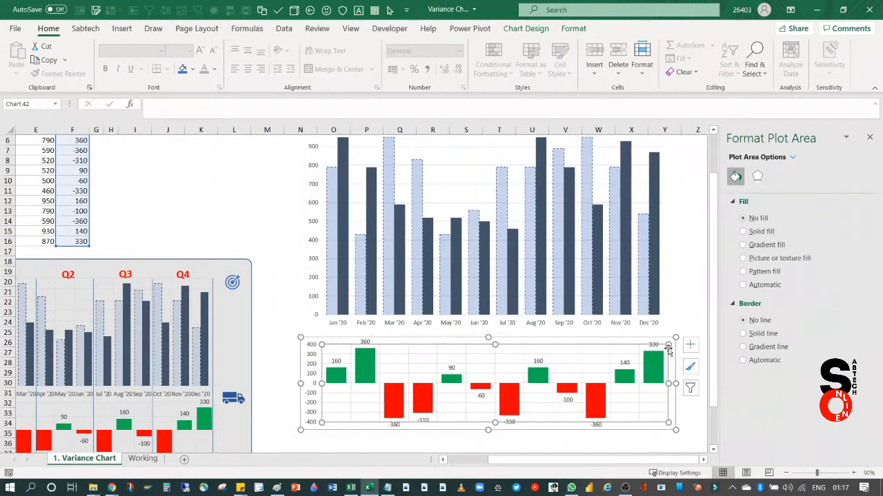
left_click_drag(579, 341, 580, 330)
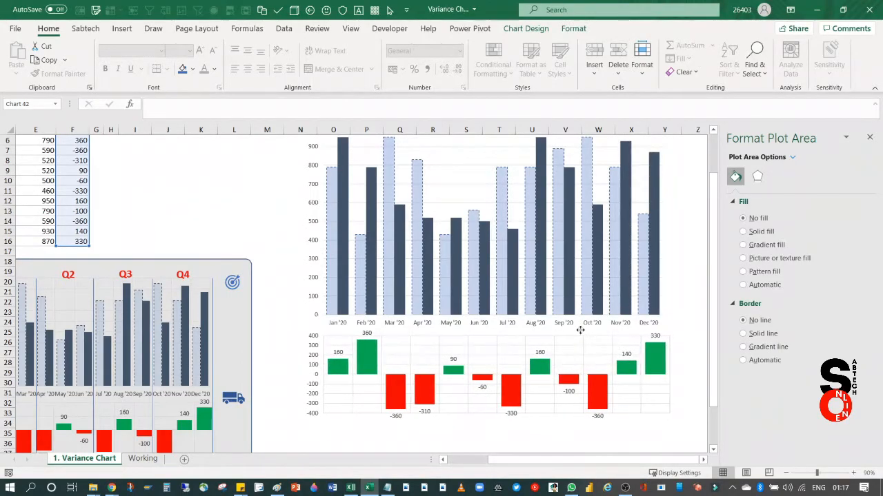
left_click(585, 332)
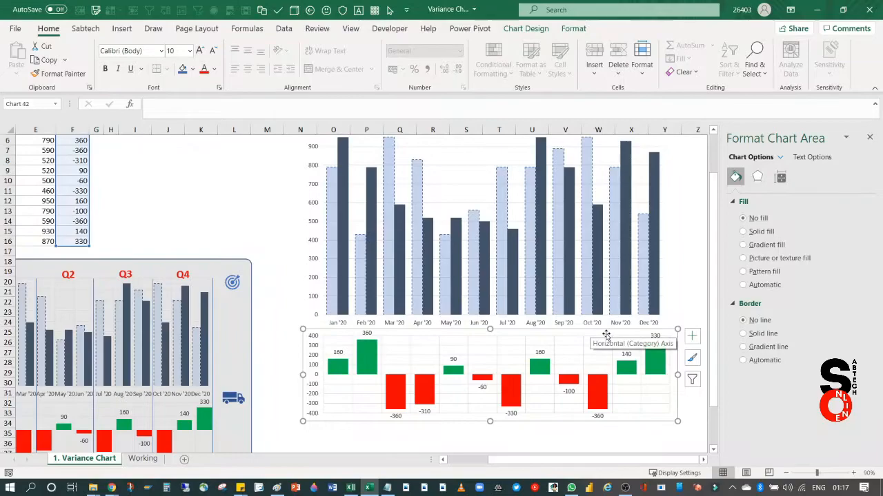
left_click_drag(601, 332, 604, 334)
left_click(672, 196)
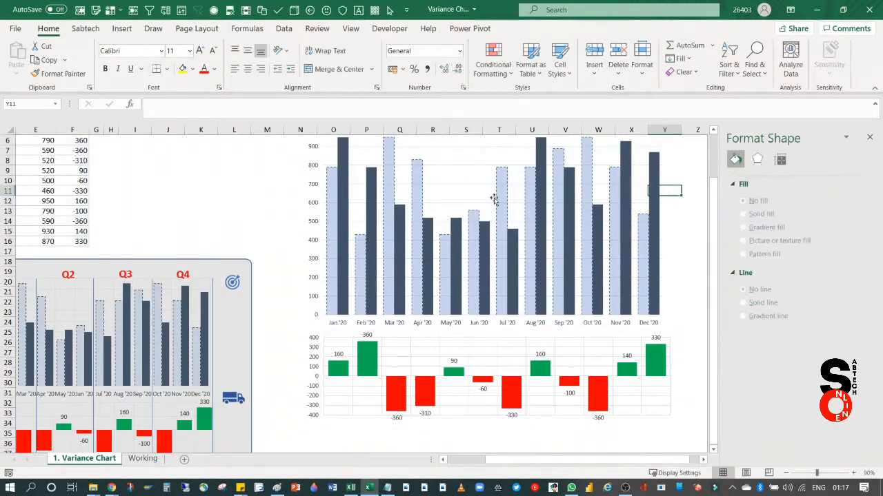
Add primary major vertical gridlines to the Target and Sales chart.
scroll(482, 203, "up", 1)
left_click(469, 203)
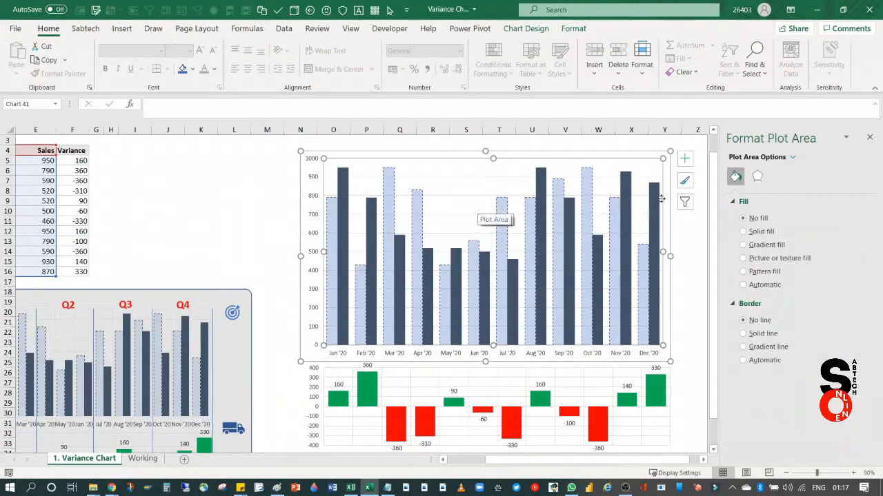
left_click(685, 158)
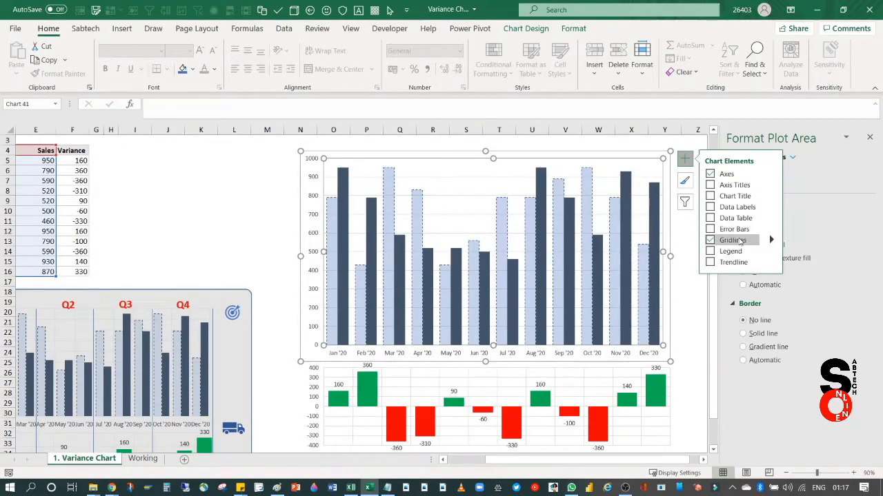
left_click(771, 240)
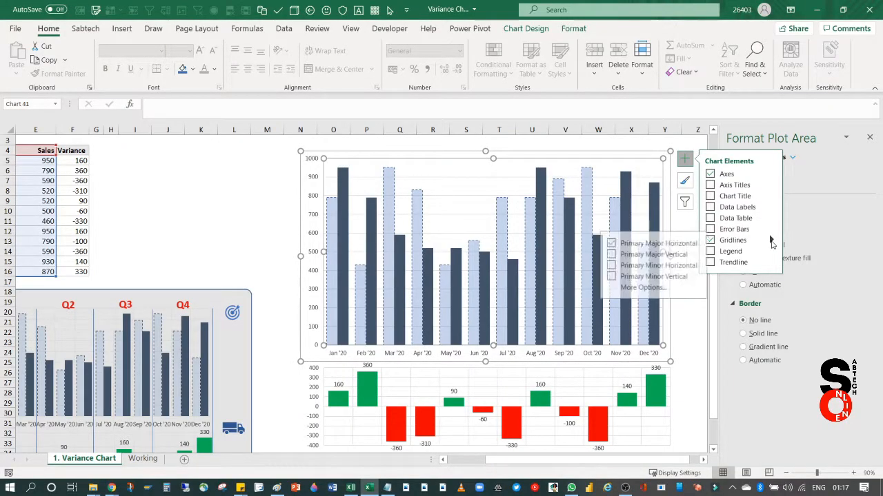
left_click(662, 255)
left_click(696, 340)
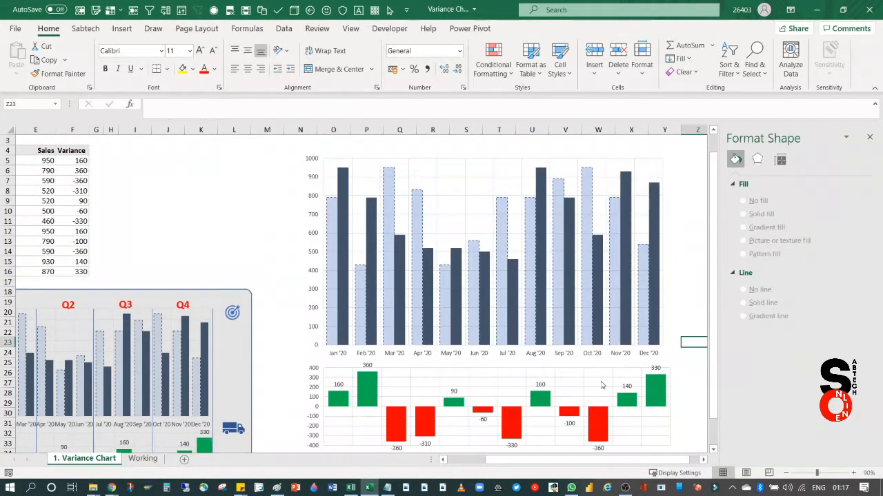
Check which gridline types are enabled on the Variance chart.
left_click(643, 436)
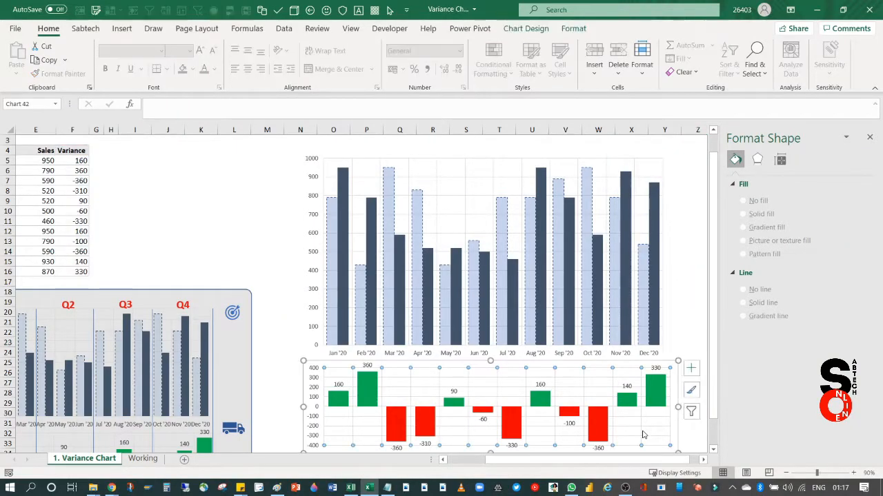
left_click(692, 367)
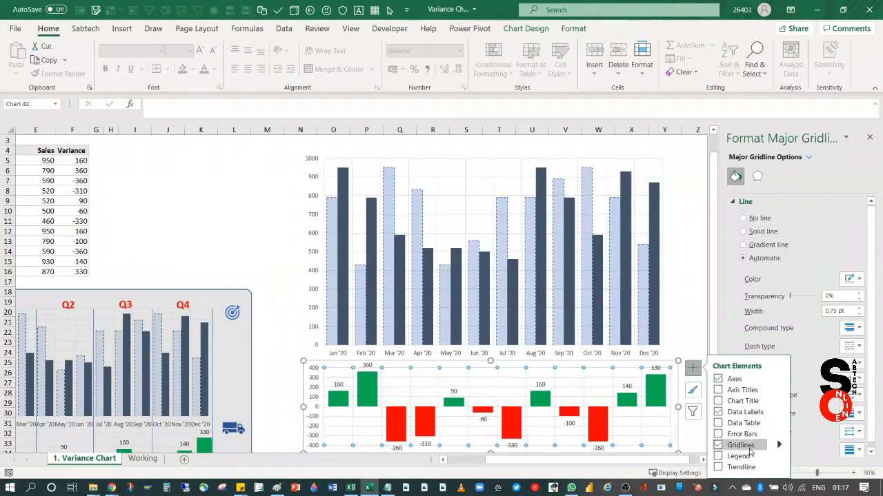
left_click(778, 445)
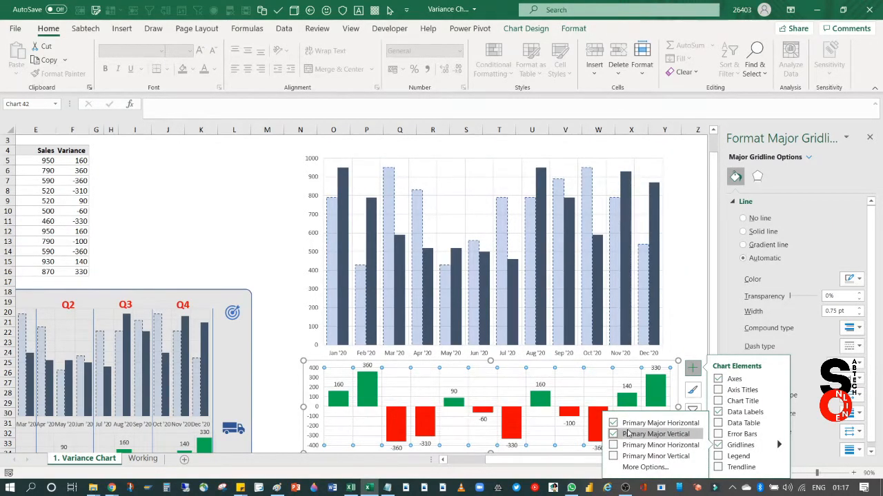
left_click(670, 282)
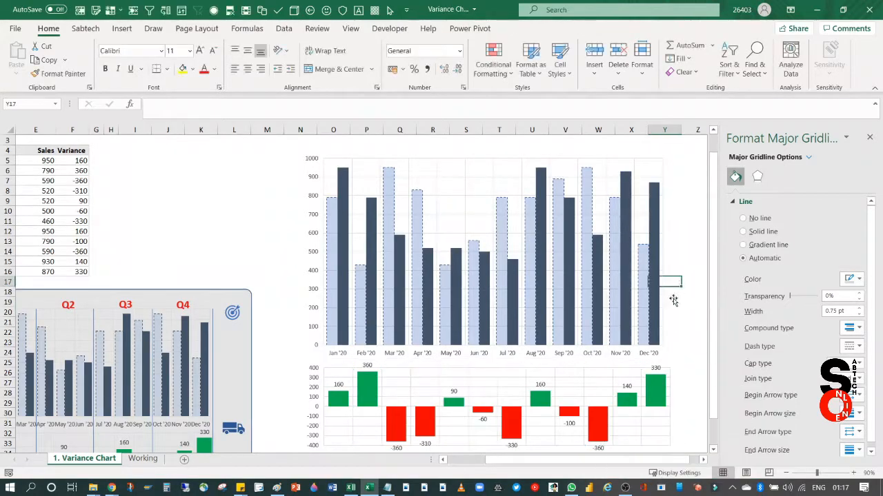
Stretch the Variance chart's plot area slightly at its lower edge.
left_click(344, 422)
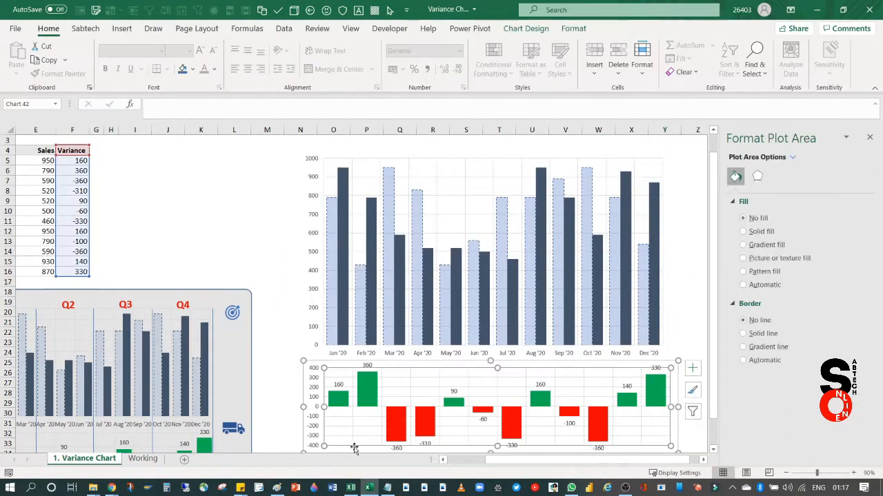
left_click_drag(496, 447, 497, 447)
left_click(684, 318)
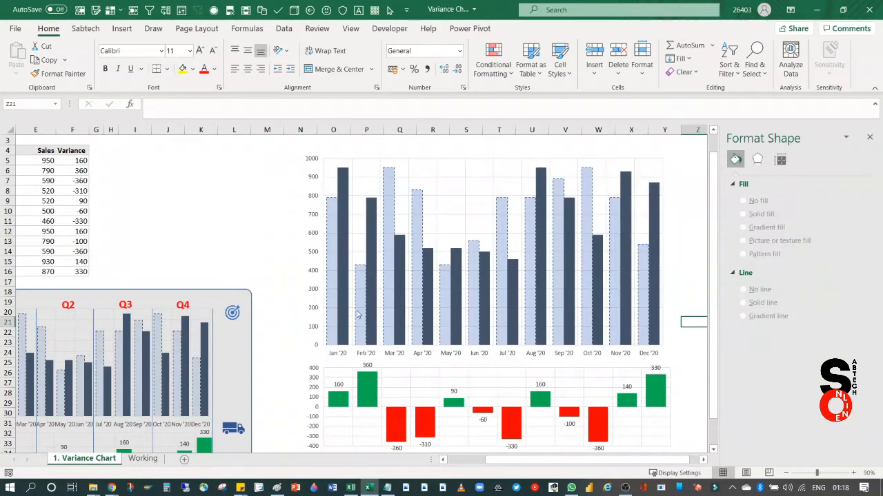
Compare the two new charts with the layout and background panel of the finished Annual Sales '20 chart.
scroll(364, 322, "up", 1)
scroll(364, 322, "down", 2)
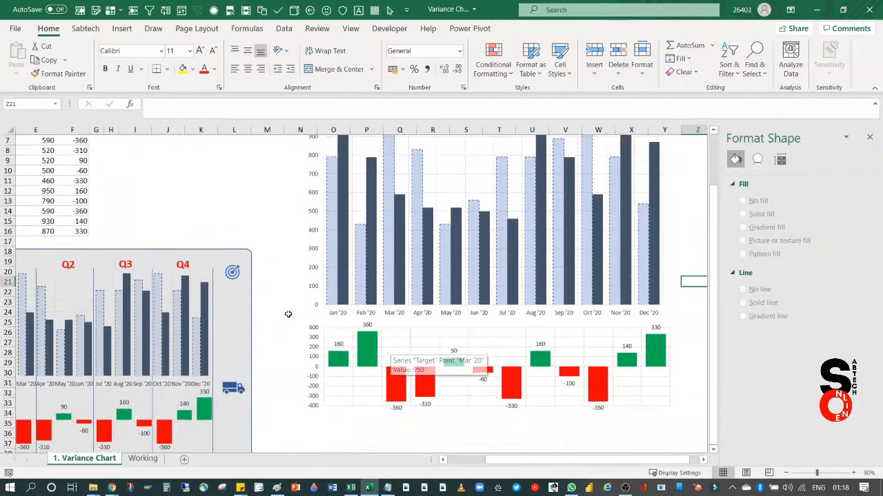
left_click_drag(494, 460, 455, 460)
scroll(239, 340, "down", 2)
scroll(240, 341, "down", 2)
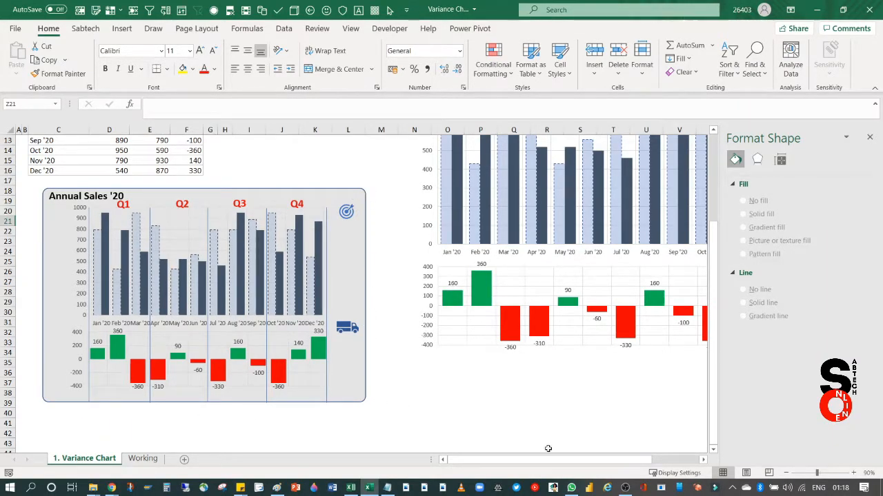
left_click_drag(618, 460, 681, 455)
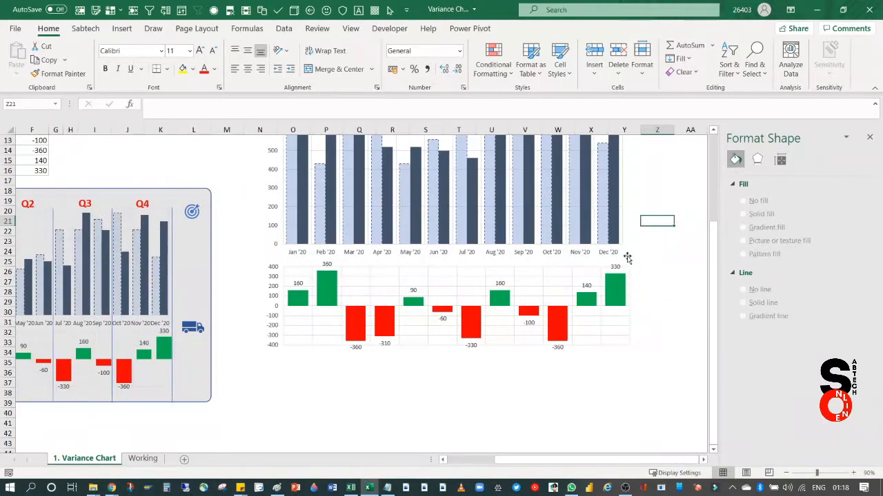
scroll(634, 253, "up", 4)
scroll(652, 249, "down", 2)
Close the formatting pane and draw a rounded rectangle about 21.03 cm wide and 16.75 cm high over both new charts.
left_click(868, 136)
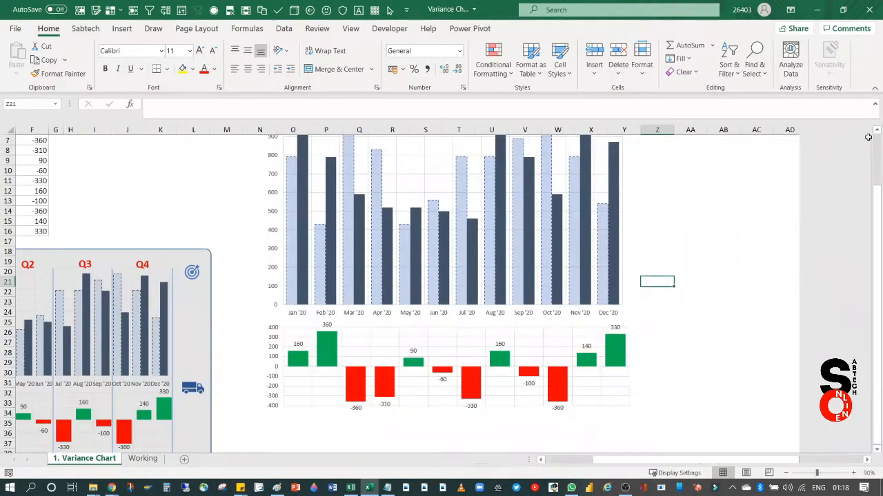
scroll(689, 227, "up", 1)
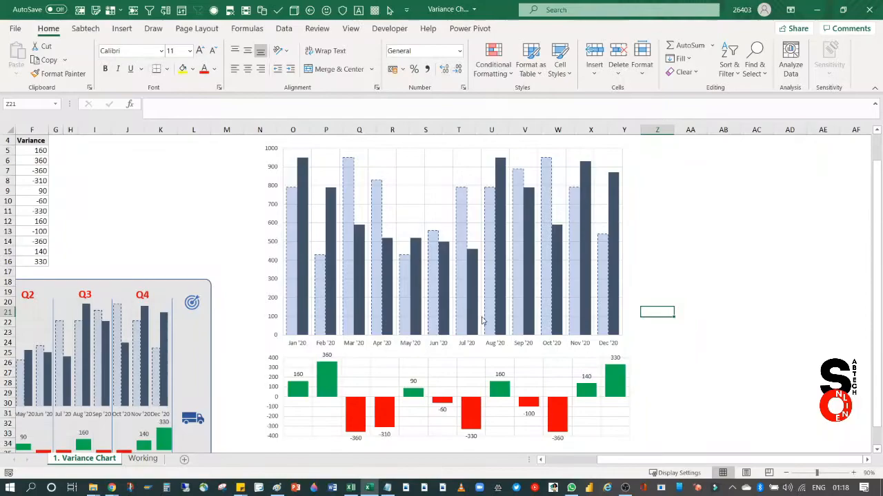
left_click(122, 29)
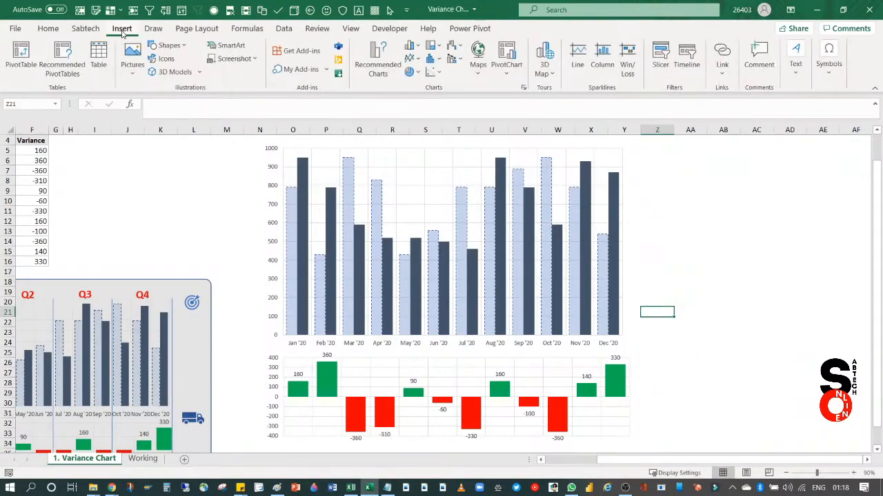
left_click(181, 47)
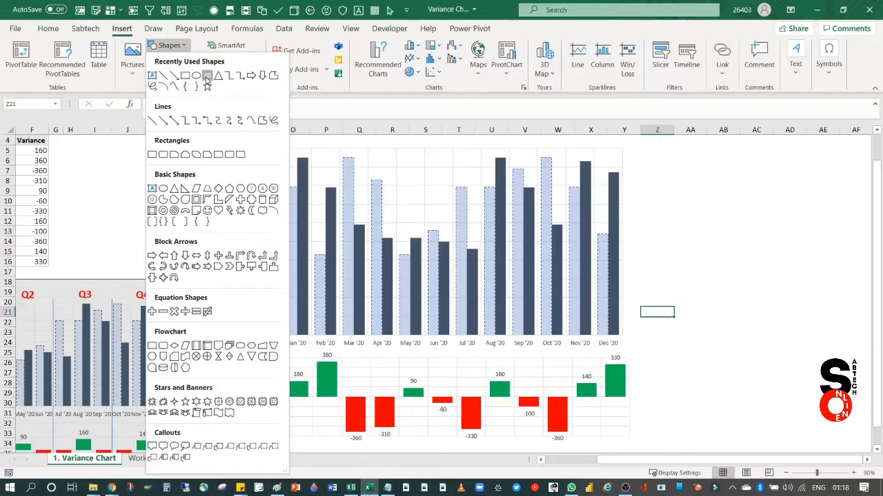
left_click(207, 75)
left_click_drag(245, 139, 656, 295)
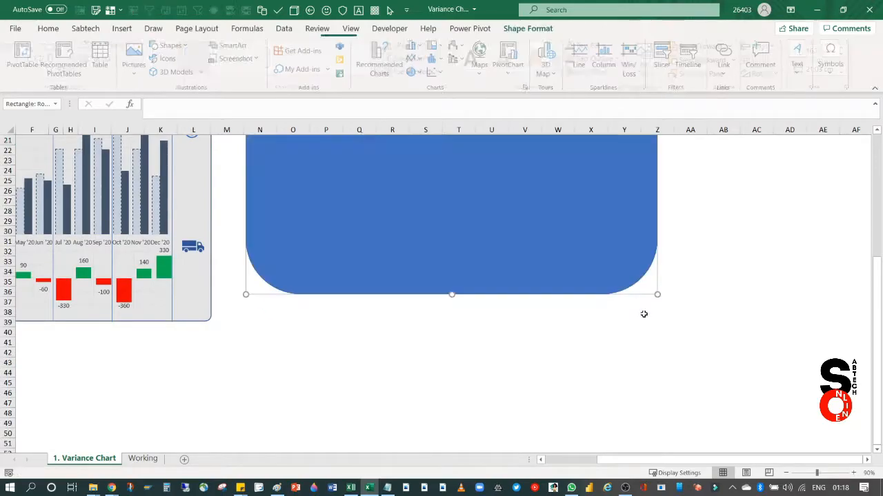
Enlarge the rounded rectangle from its upper-left corner to about 21.47 cm wide and 17.78 cm high.
scroll(656, 350, "up", 7)
scroll(657, 357, "down", 1)
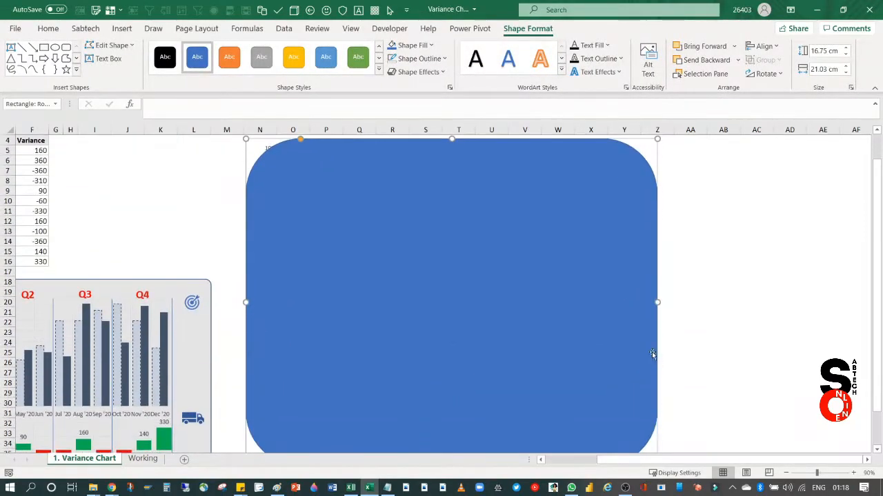
left_click_drag(245, 139, 238, 173)
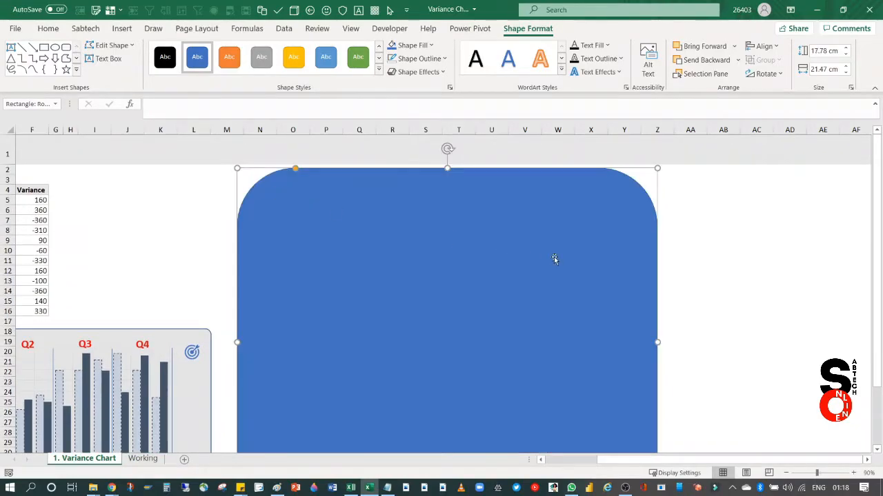
scroll(554, 260, "down", 4)
scroll(582, 270, "up", 1)
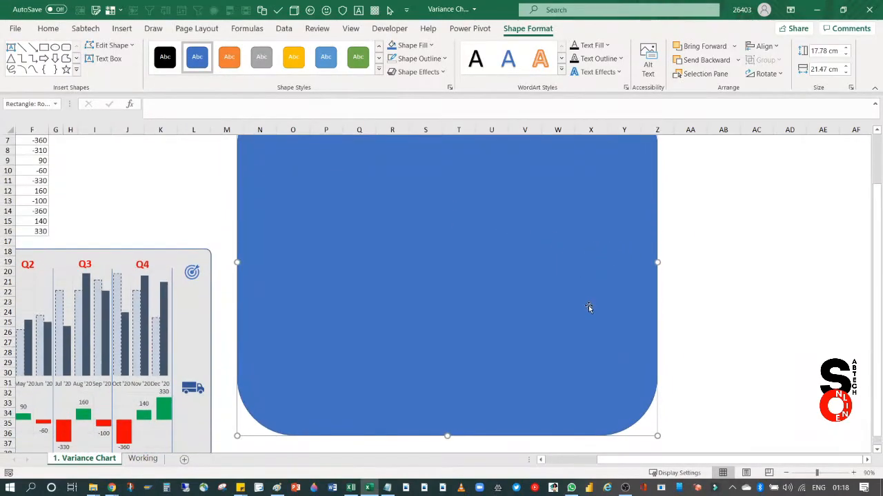
scroll(566, 306, "up", 1)
scroll(433, 224, "up", 1)
scroll(434, 224, "down", 1)
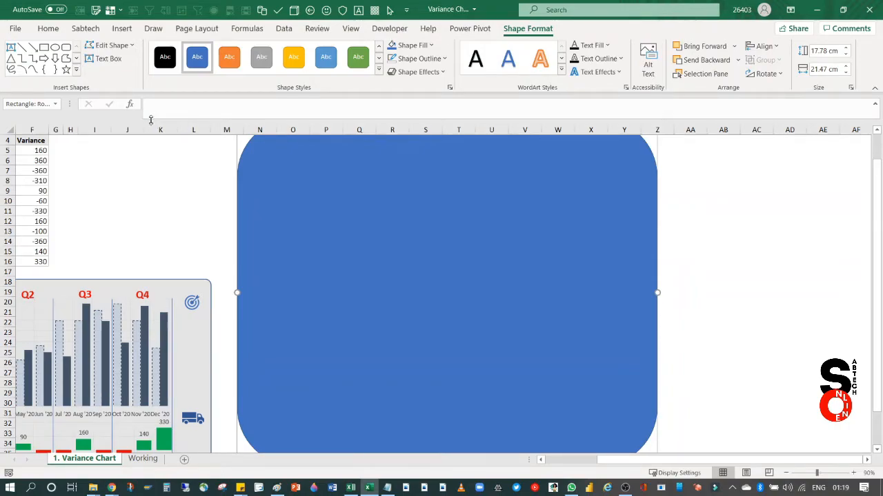
Shrink the formula bar to one line and collapse the ribbon to give the sheet more room.
left_click_drag(151, 119, 150, 109)
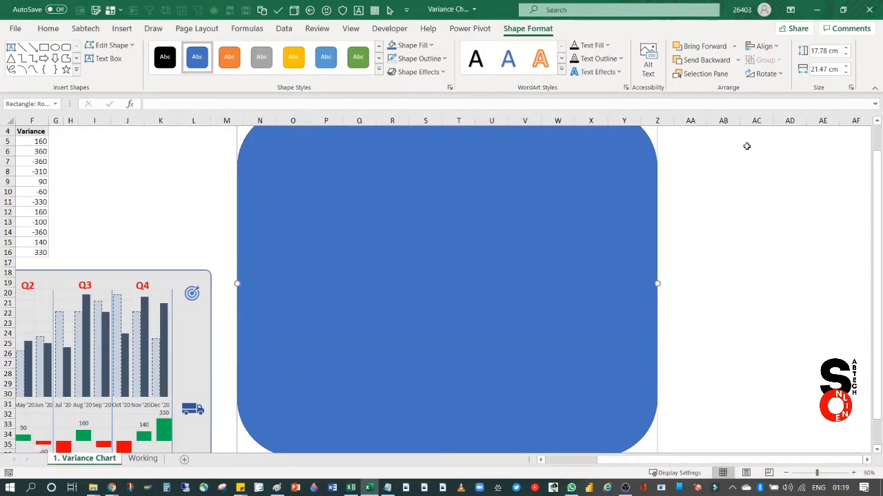
left_click(875, 90)
scroll(710, 264, "up", 1)
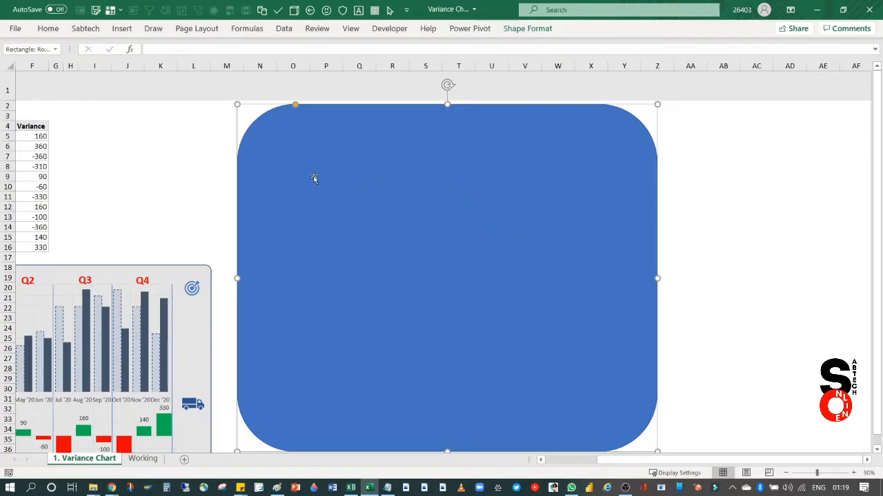
Send the rounded rectangle to the back, behind both charts.
right_click(464, 207)
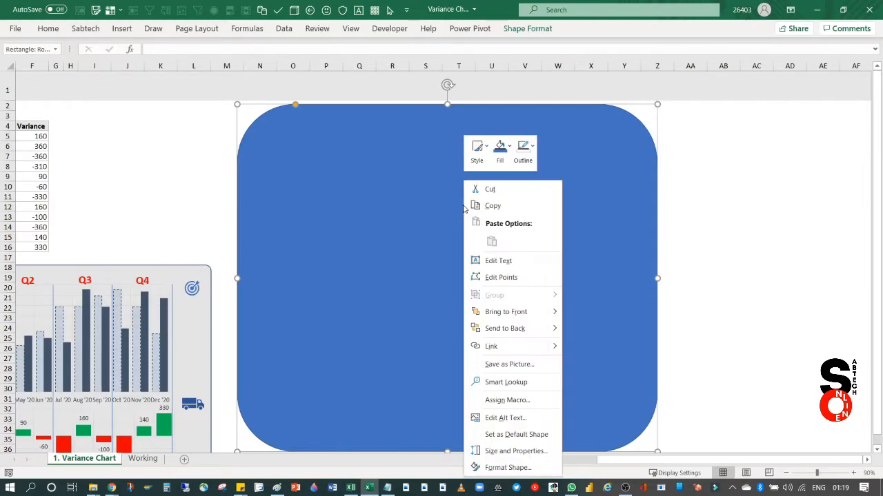
left_click(515, 329)
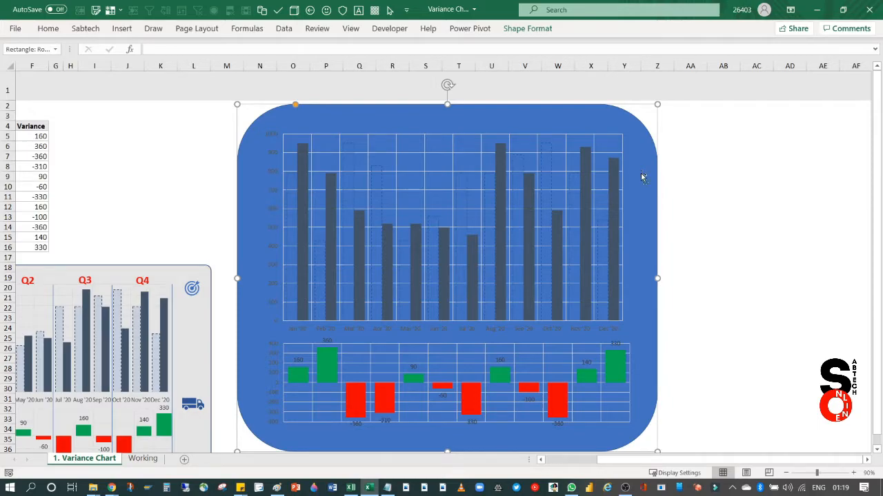
key("ctrl+shift+f")
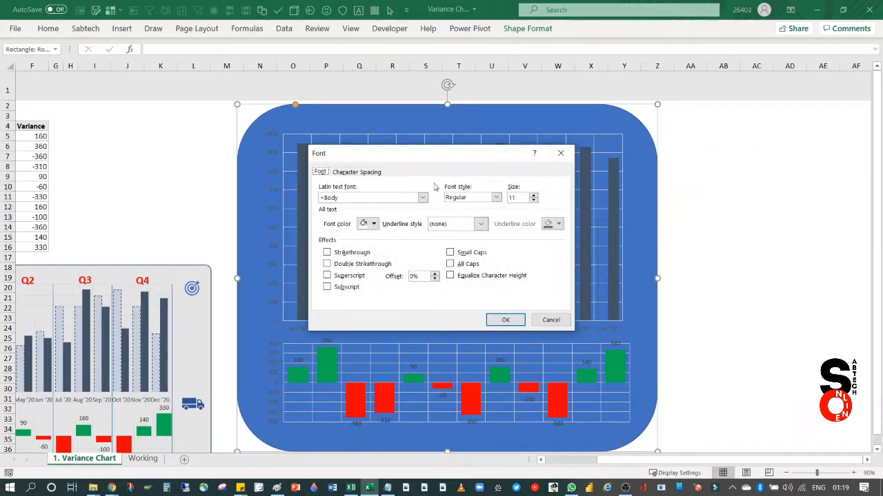
left_click(561, 153)
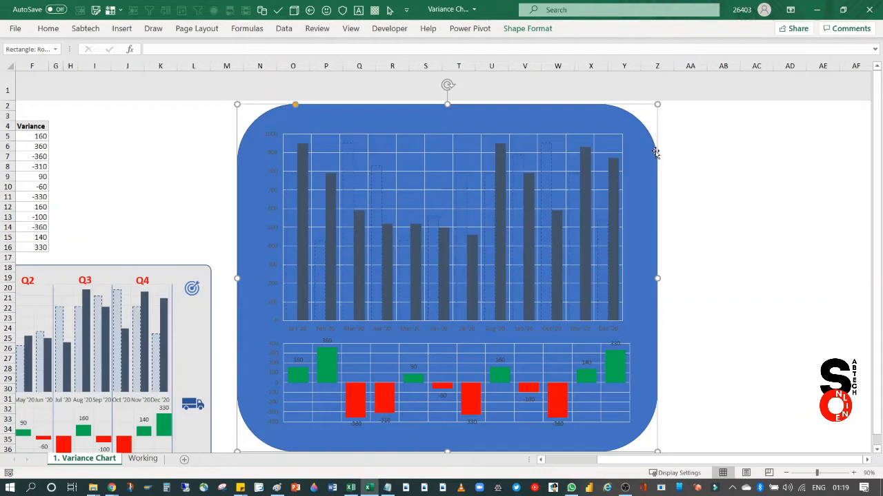
Fill the rounded rectangle with Light Gray, Background 2 and give it a Blue, Accent 1 outline.
left_click(529, 29)
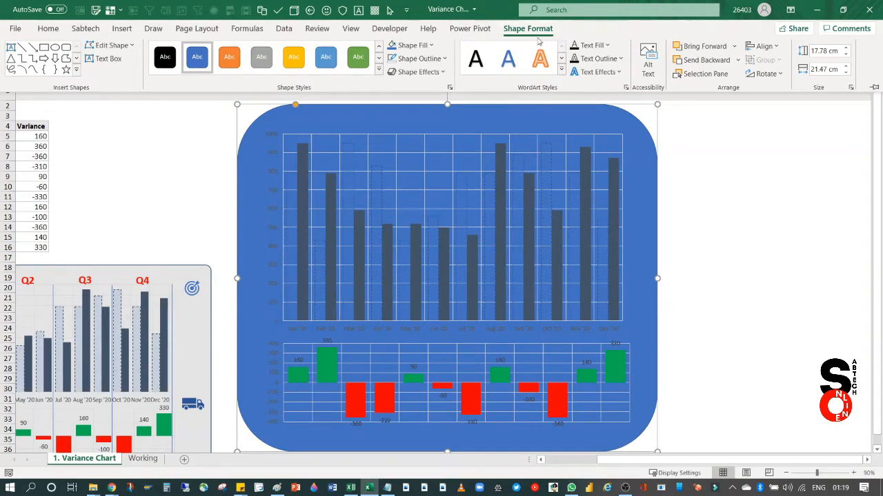
left_click(430, 46)
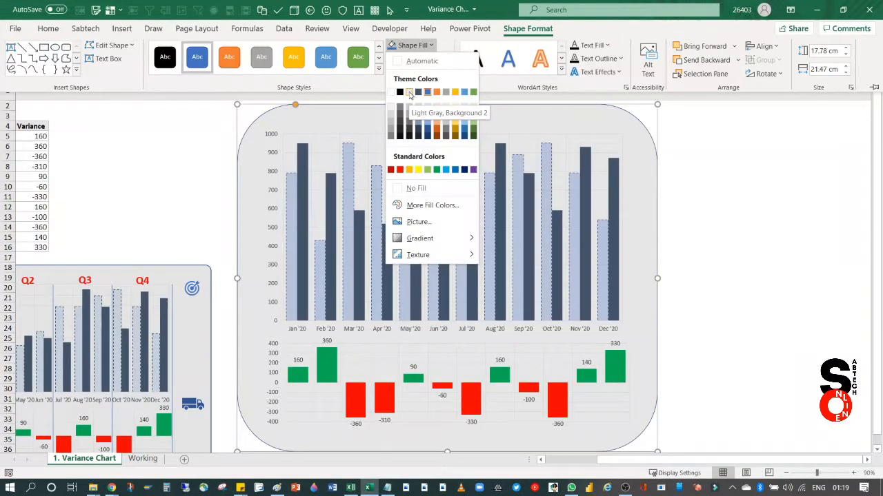
left_click(410, 92)
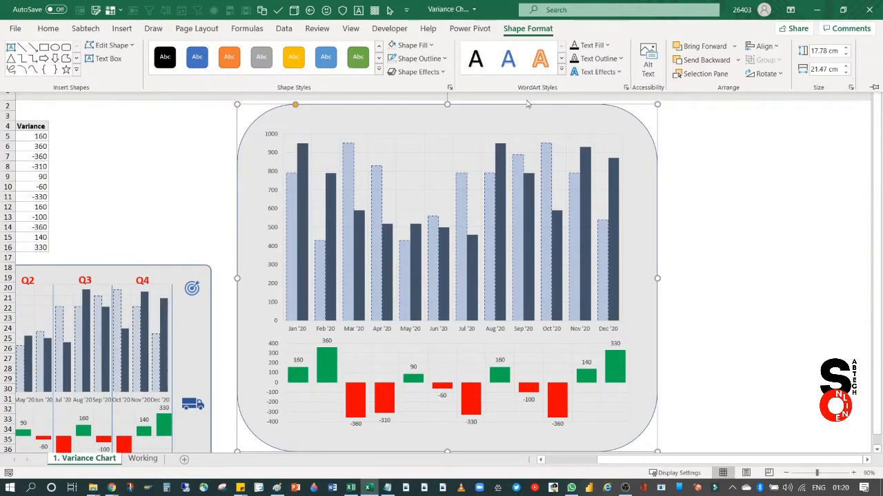
left_click(432, 58)
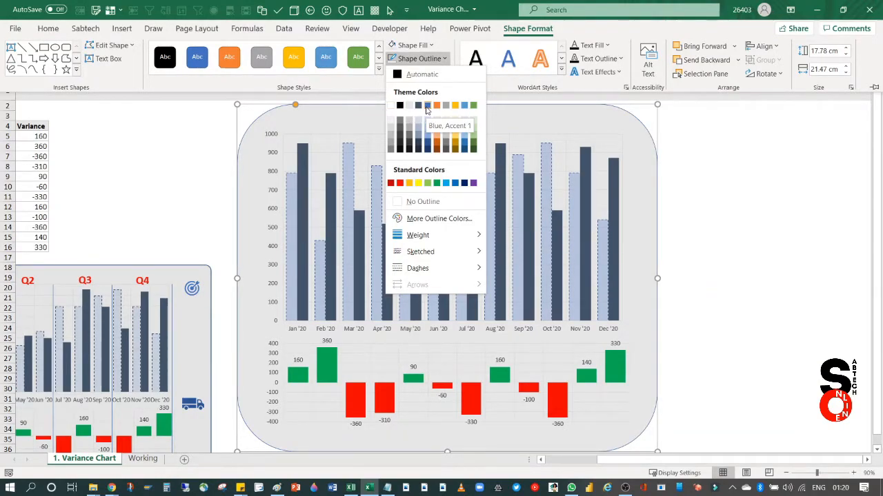
left_click(427, 106)
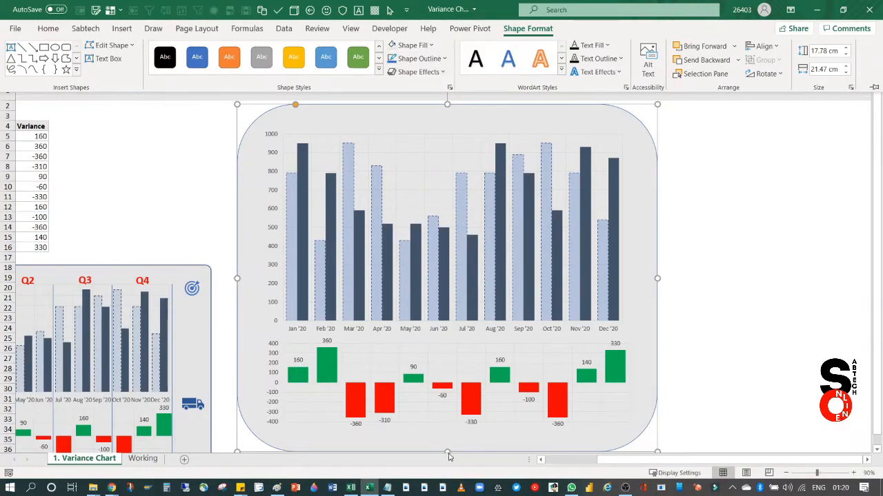
Shrink the rounded rectangle behind the charts slightly in height and width, and reduce the rounding of its corners.
key("ctrl+F1")
left_click_drag(447, 449, 450, 437)
left_click_drag(657, 273, 652, 272)
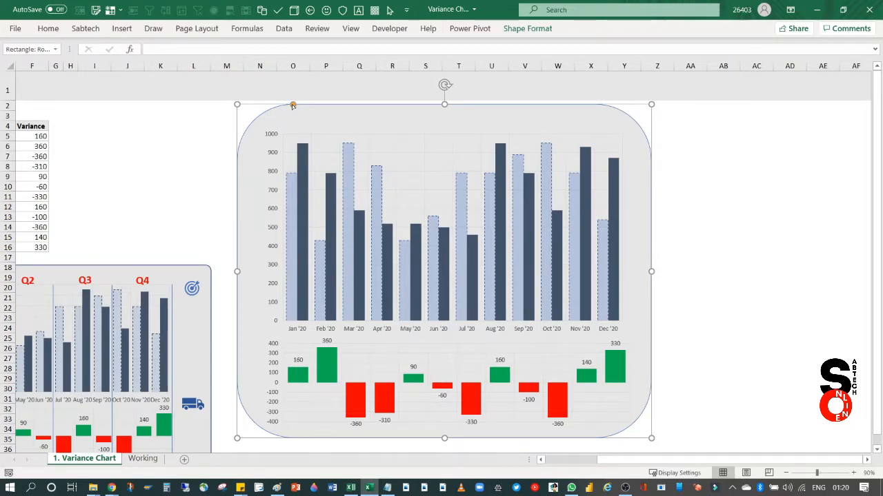
left_click_drag(292, 105, 248, 130)
left_click(725, 268)
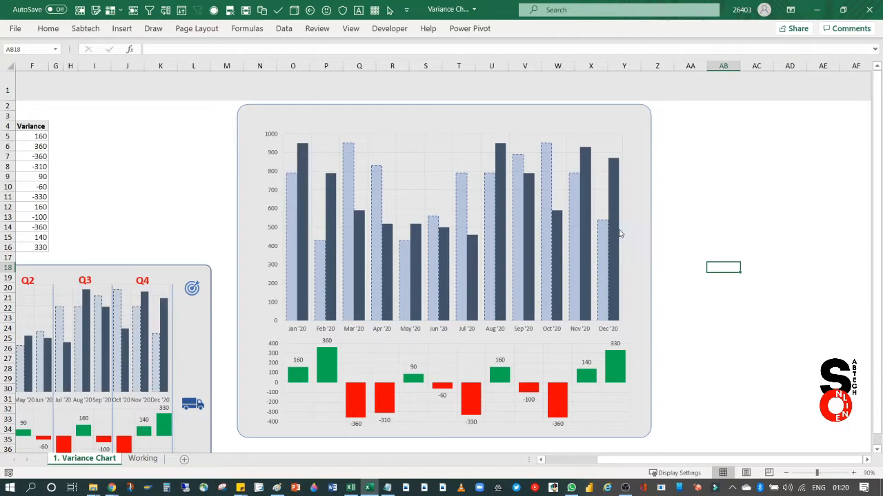
left_click_drag(607, 459, 605, 459)
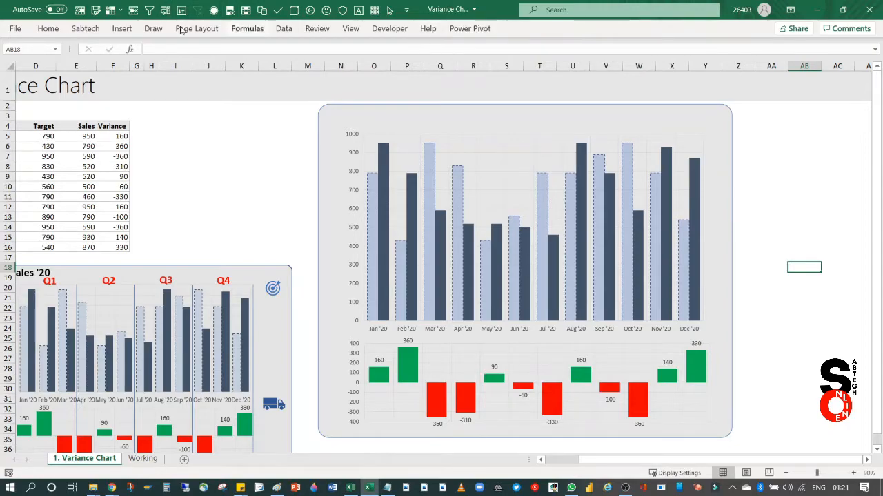
left_click(125, 29)
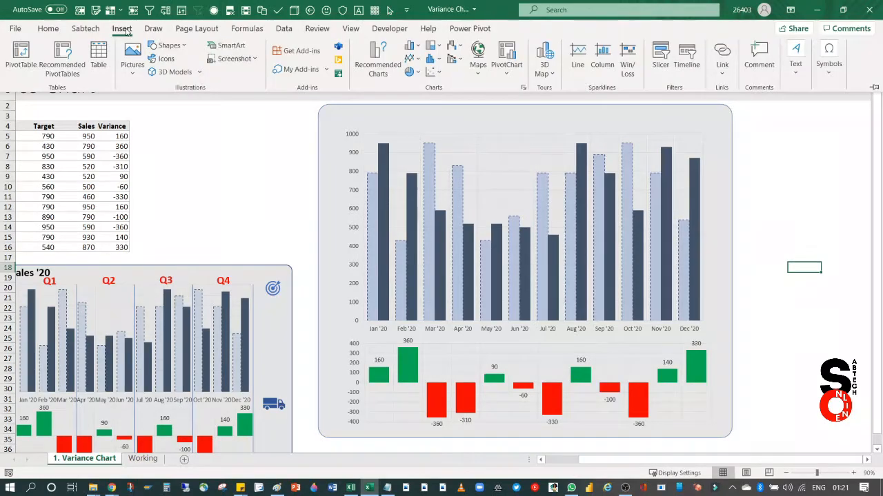
left_click(184, 46)
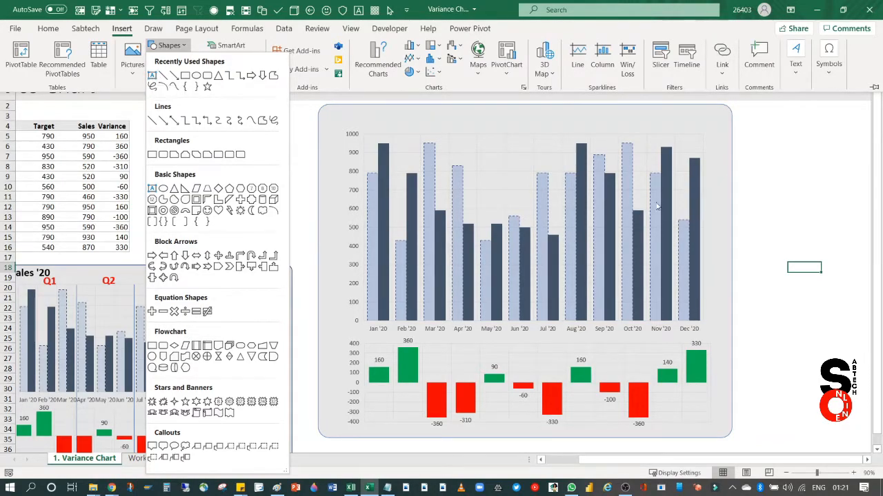
left_click(555, 151)
key("ctrl+F1")
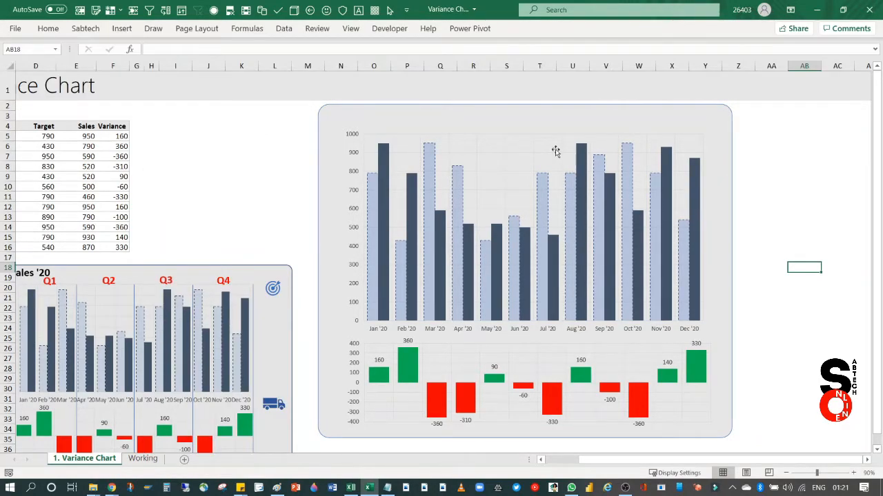
Try adding a chart title to the target-versus-sales column chart and delete that title.
left_click(556, 152)
left_click(723, 137)
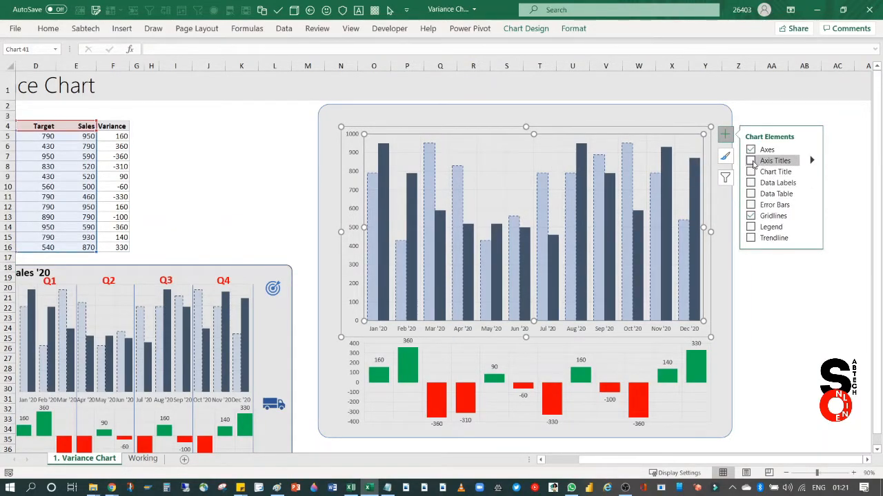
left_click(751, 172)
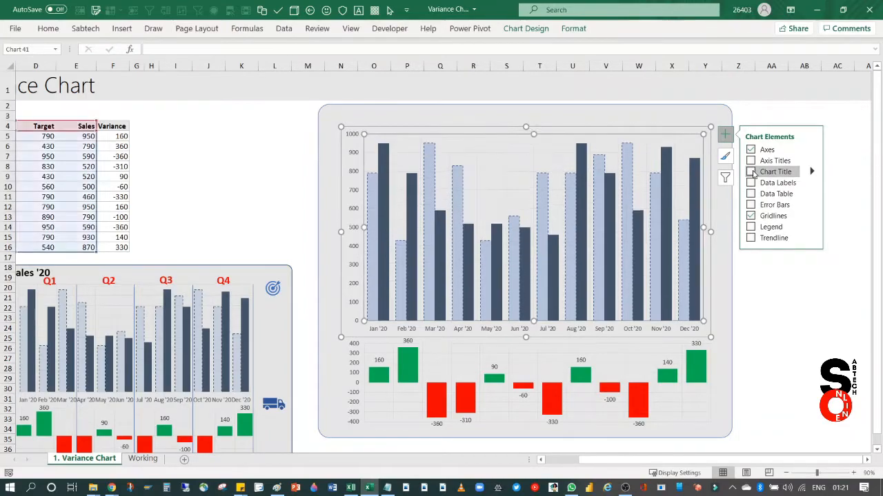
left_click(580, 144)
left_click(543, 140)
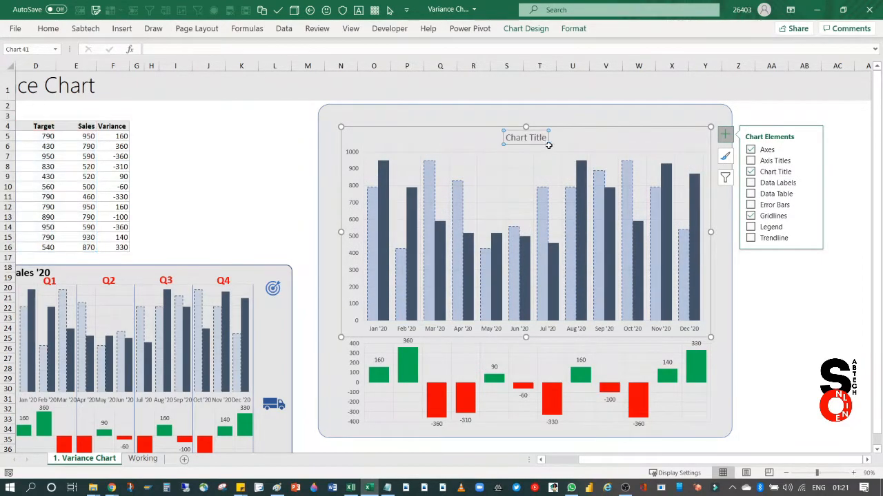
key("Delete")
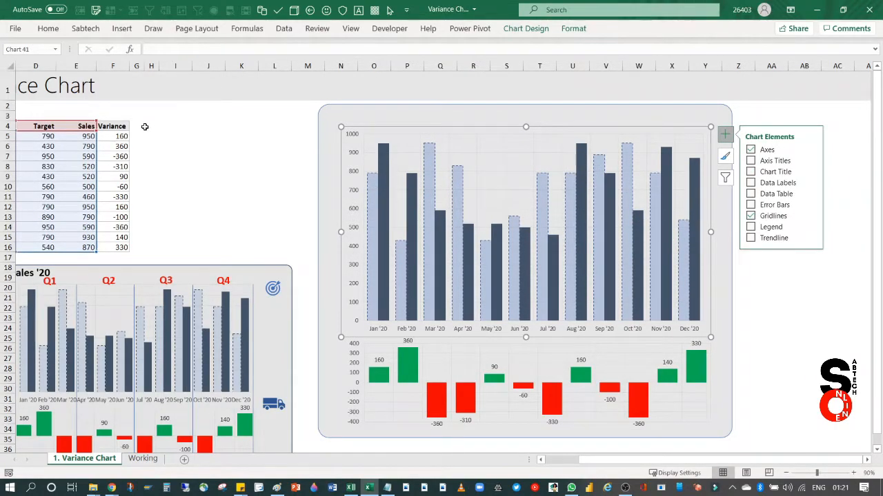
Enter the heading "Annual Sales Yr 2021" as text in the rounded rectangle behind the charts.
left_click(121, 28)
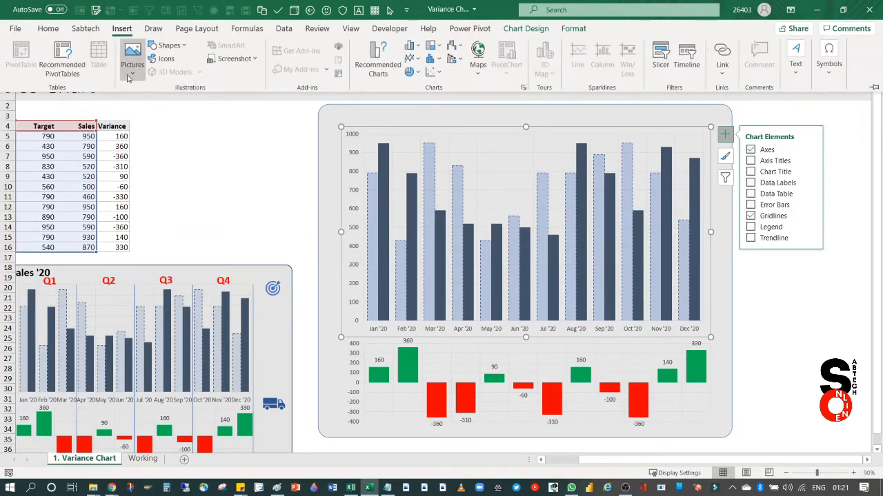
left_click(183, 49)
left_click(154, 76)
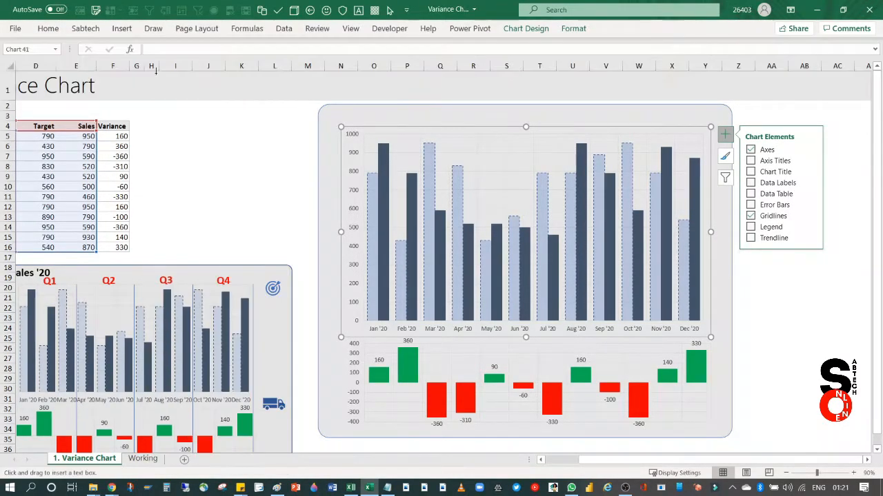
left_click(330, 114)
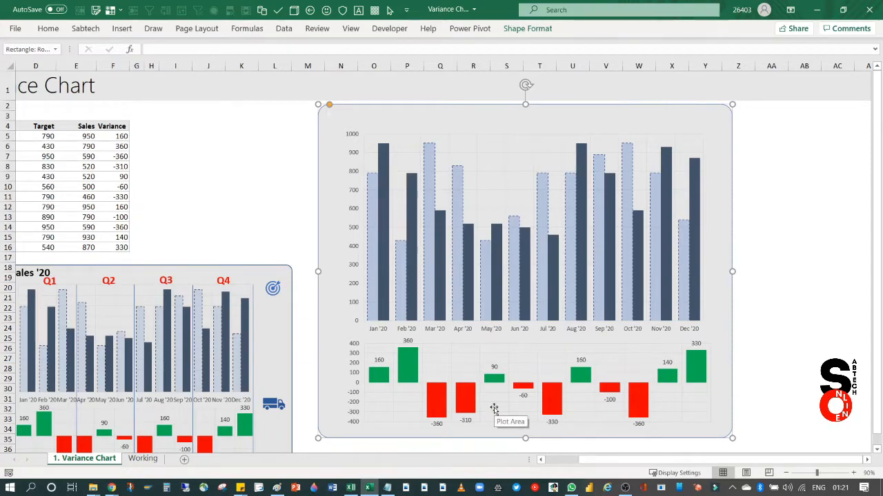
type("Annual Sal")
type("Yr 2020")
Format the heading text in the rounded rectangle as black, bold and 18 pt.
key("ctrl+a")
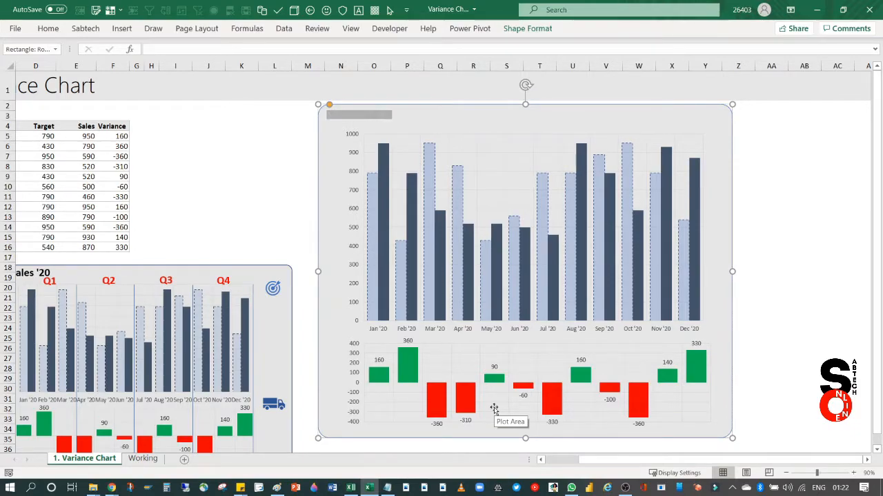
left_click(49, 30)
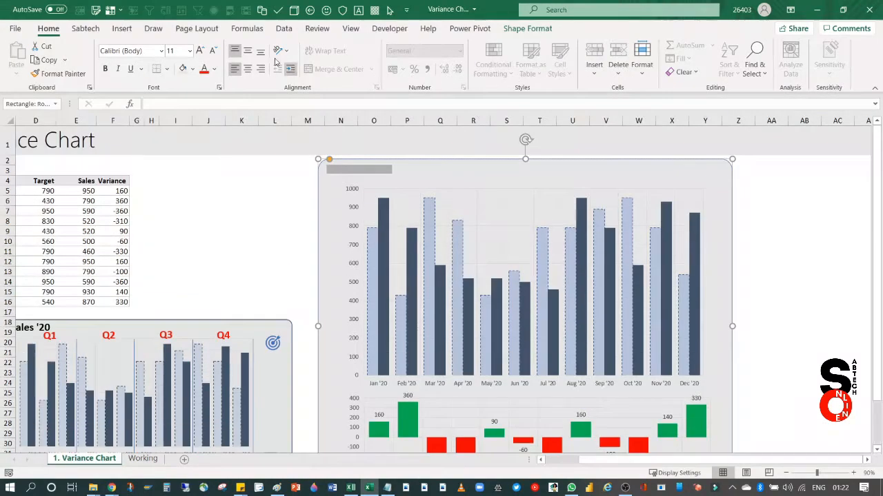
left_click(214, 70)
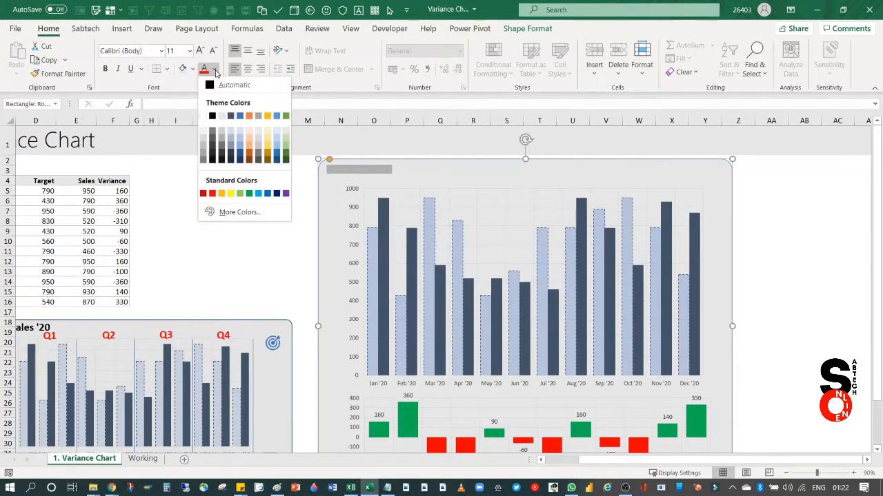
left_click(213, 115)
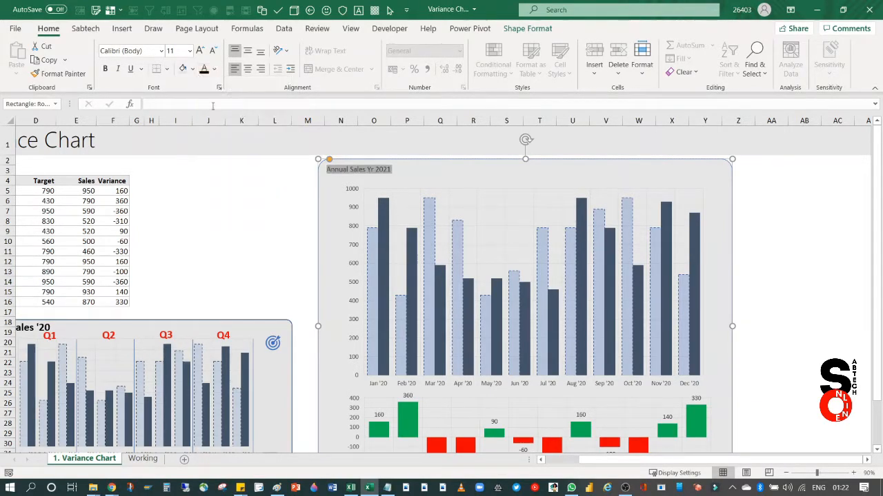
left_click(105, 68)
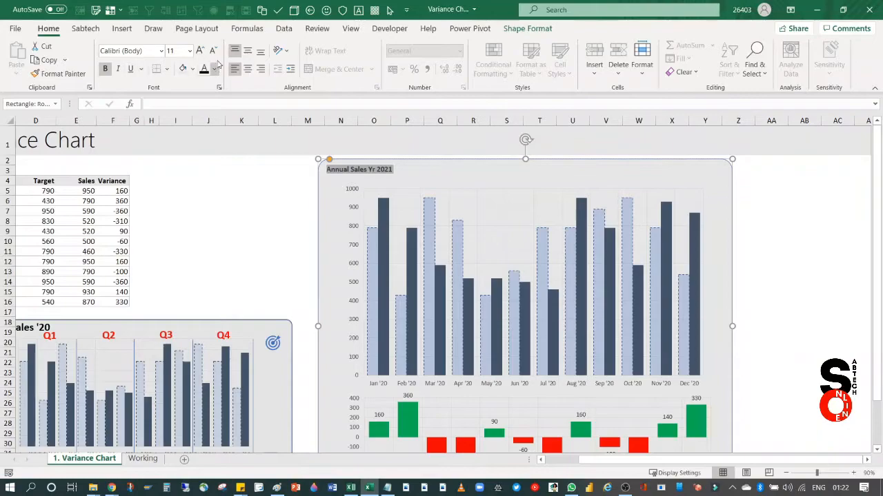
left_click(200, 51)
left_click(200, 51)
left_click(200, 51)
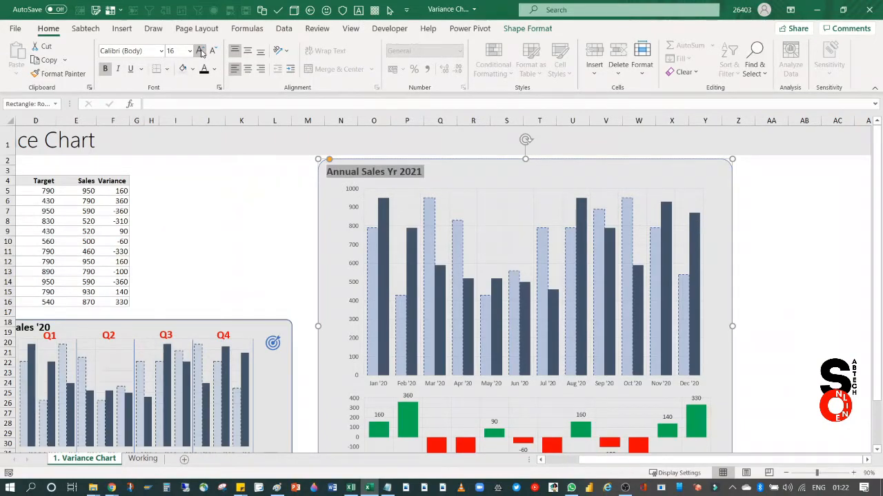
left_click(200, 51)
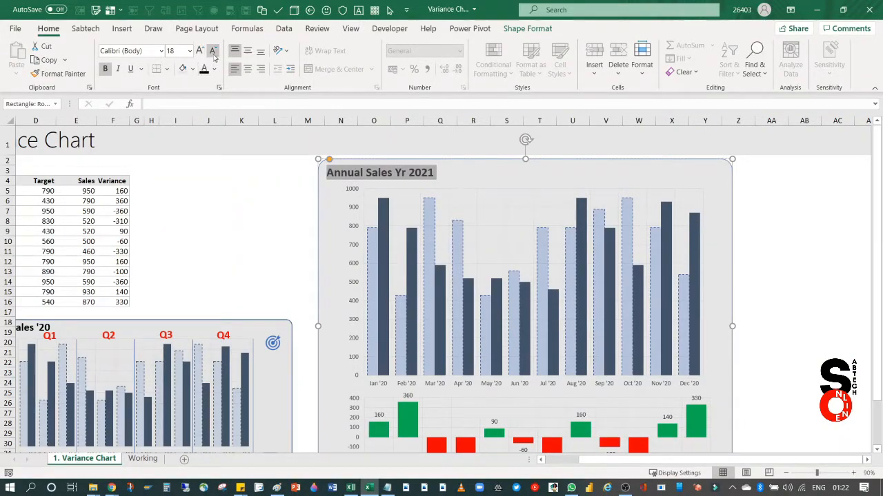
left_click(213, 51)
left_click(200, 51)
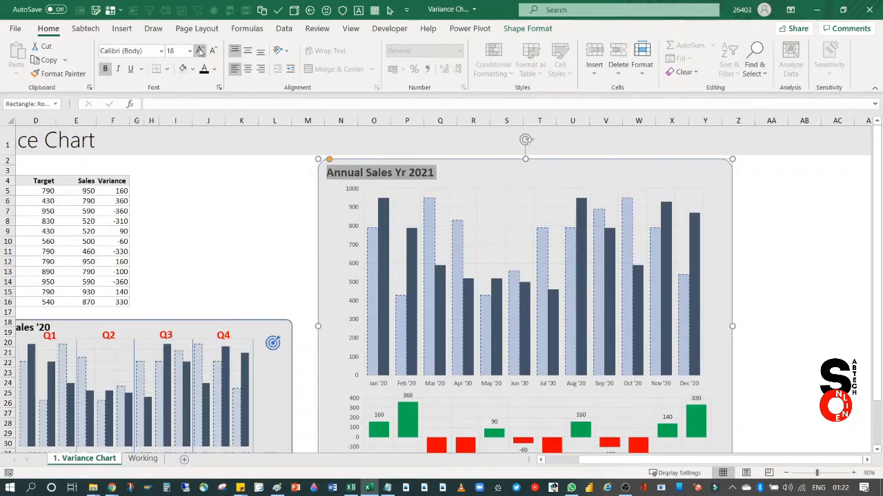
left_click(248, 211)
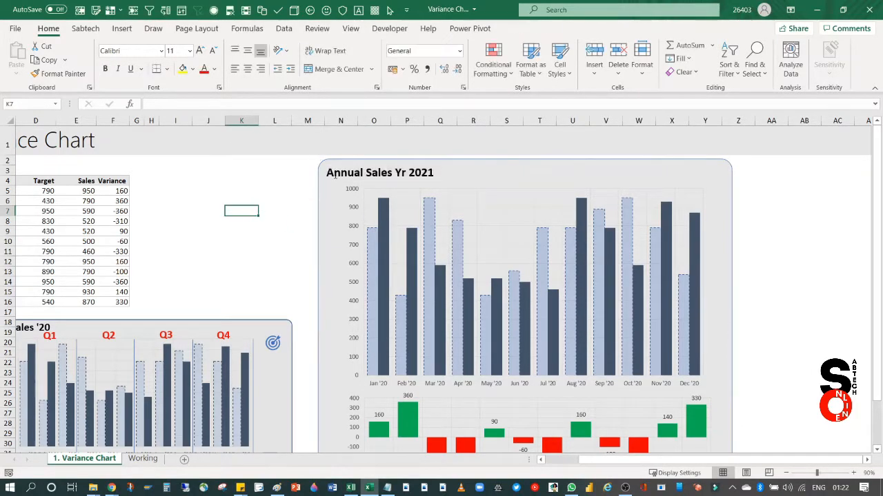
left_click(363, 173)
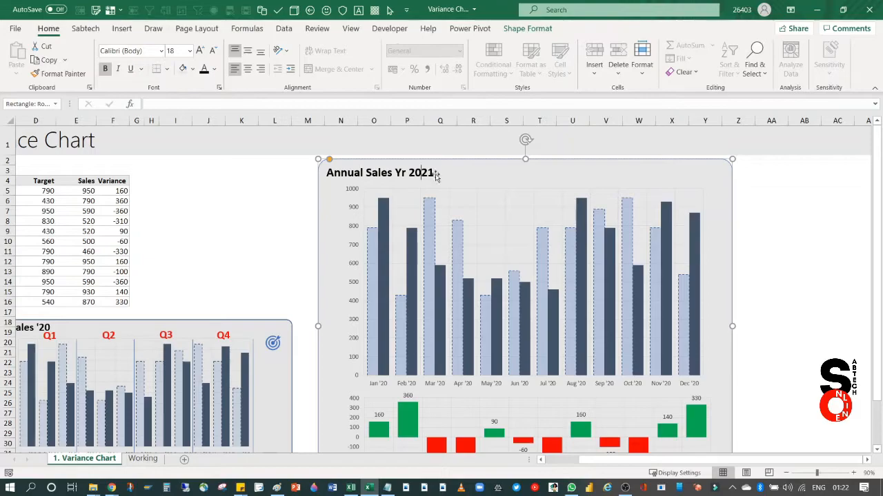
left_click(237, 163)
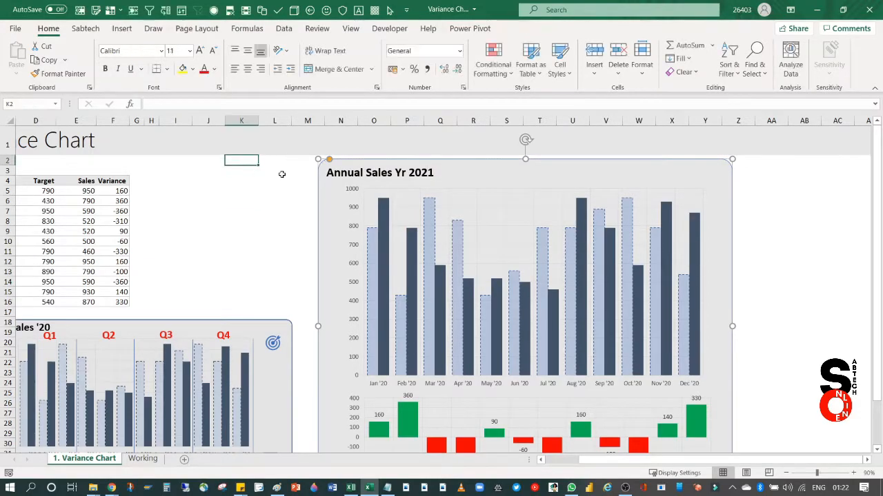
left_click(359, 174)
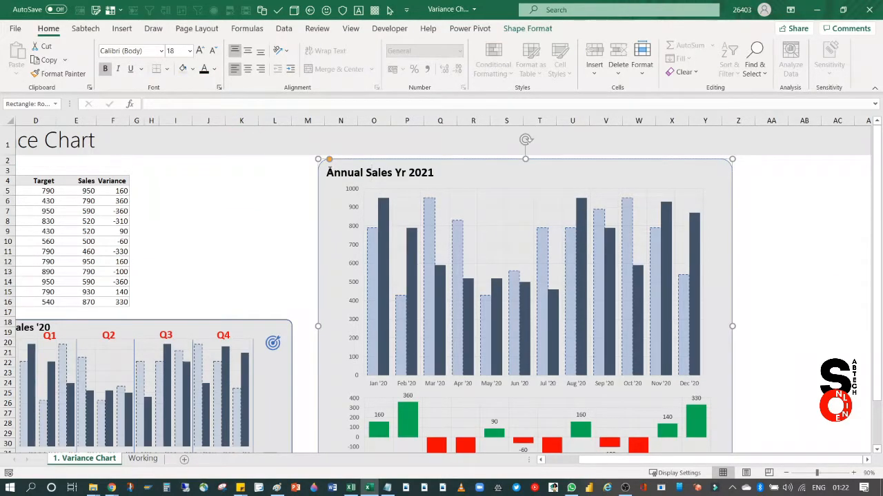
left_click(461, 186)
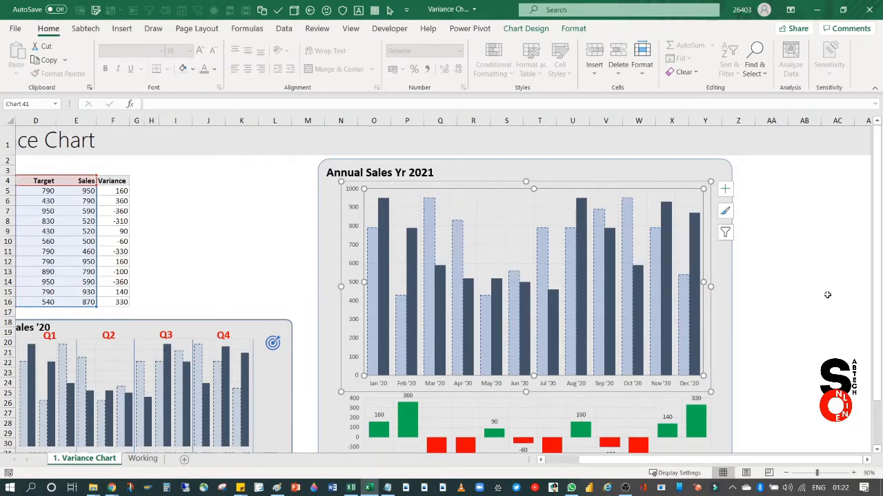
left_click(804, 282)
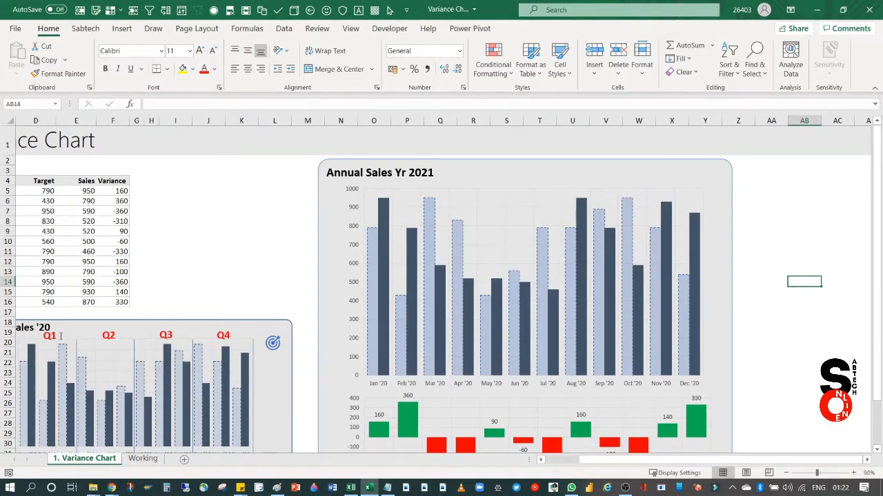
Insert a small text box reading "Q1" in the empty area beside the Variance column.
left_click(130, 31)
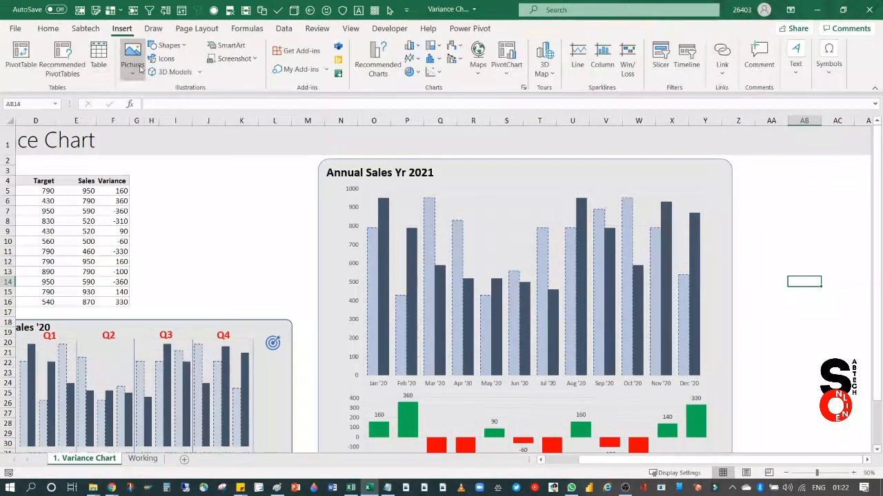
left_click(188, 50)
left_click(155, 77)
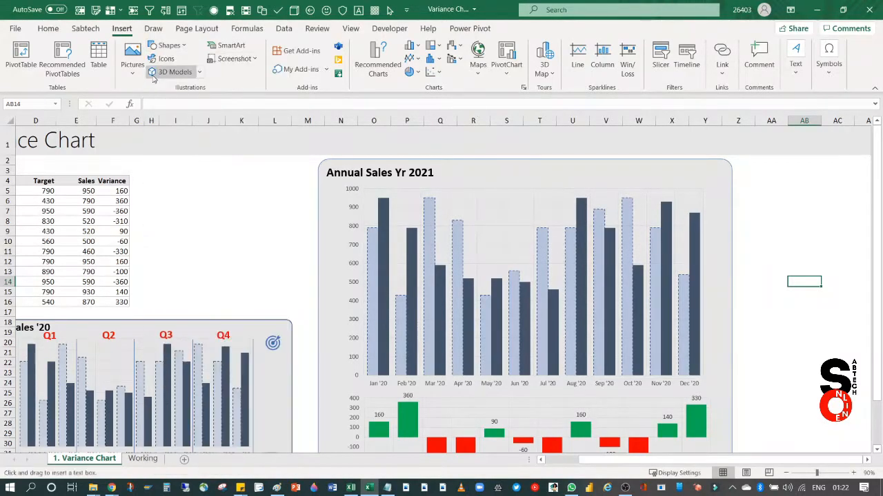
left_click_drag(178, 193, 189, 208)
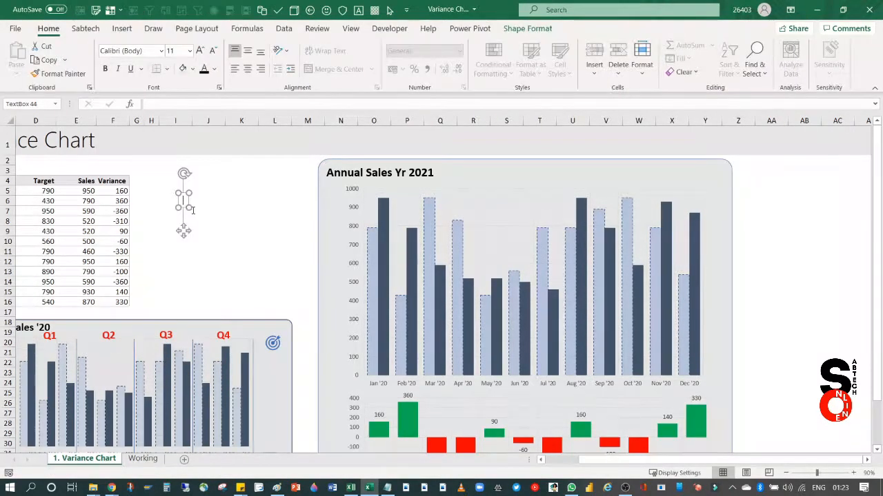
type("0")
type("1")
Format the Q1 label as bold text in theme blue and enlarge its font.
key("ctrl+a")
key("ctrl+b")
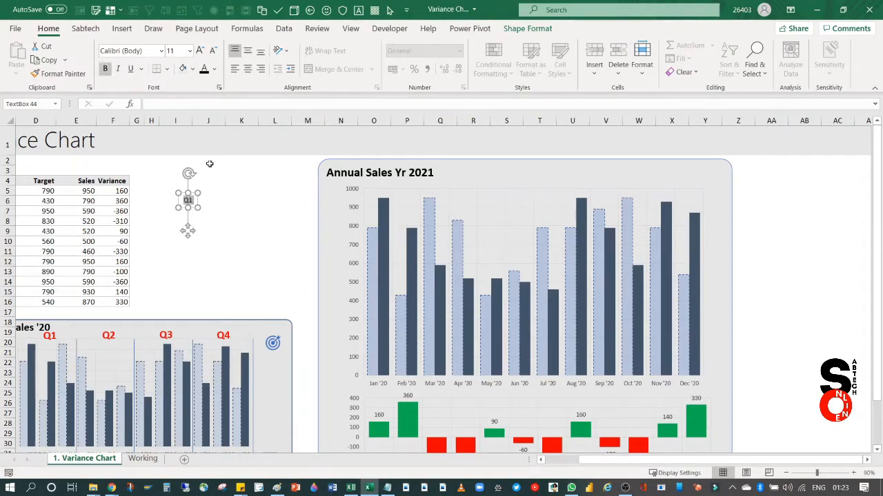
left_click(214, 69)
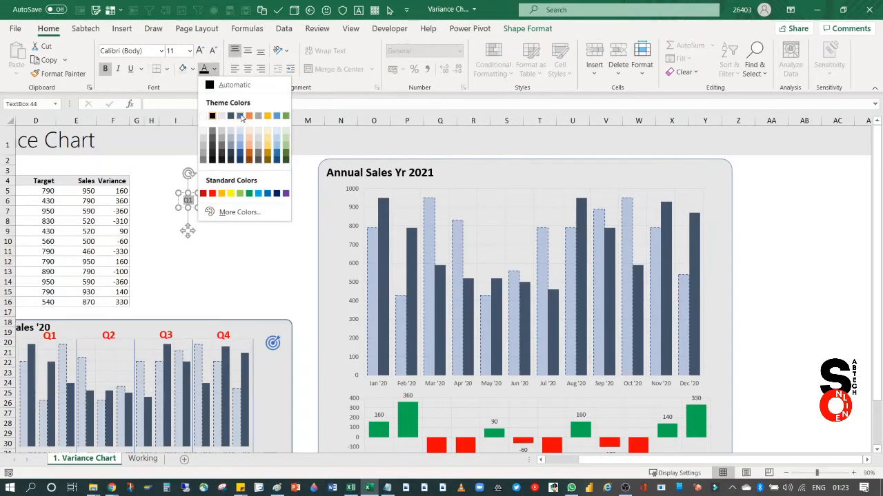
left_click(239, 116)
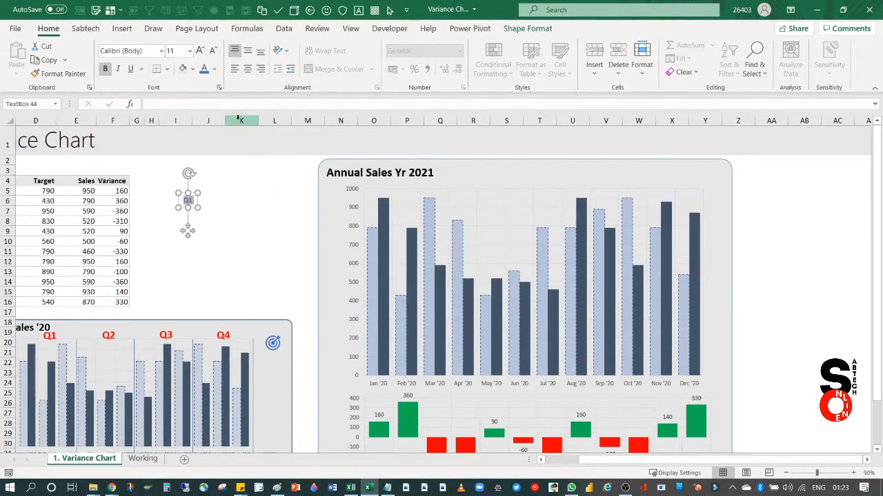
left_click(199, 52)
left_click(199, 52)
left_click(199, 52)
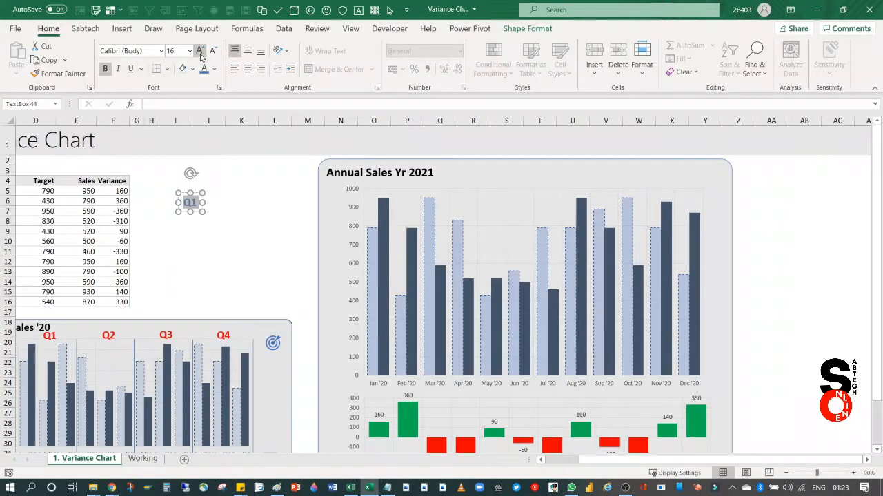
left_click(212, 51)
left_click(216, 228)
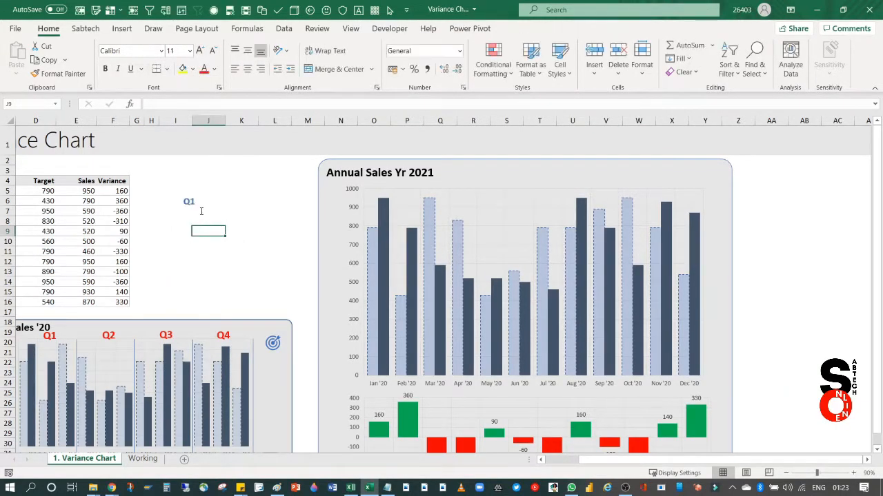
Duplicate the blue Q1 label three times.
left_click(200, 192)
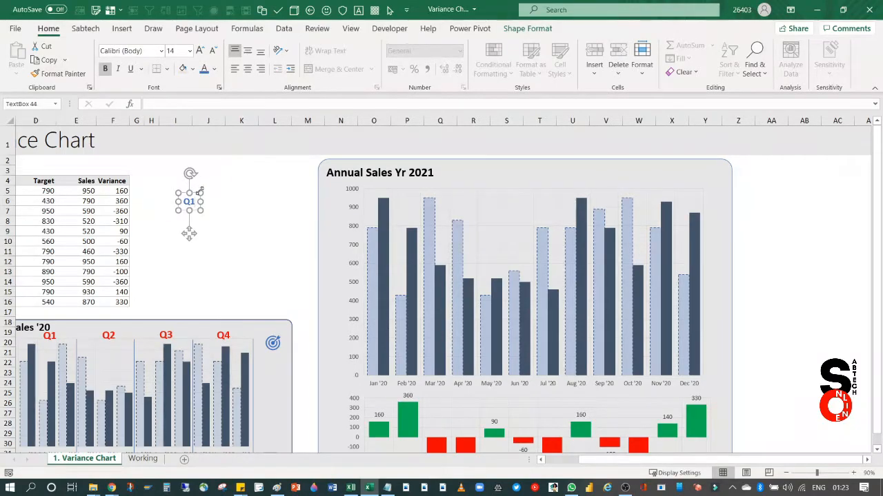
key("ctrl+d")
key("ctrl+d")
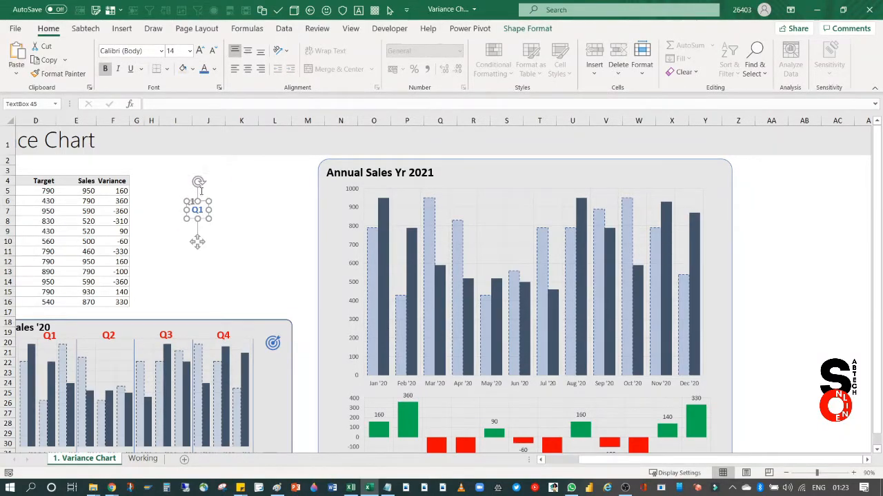
key("ctrl+d")
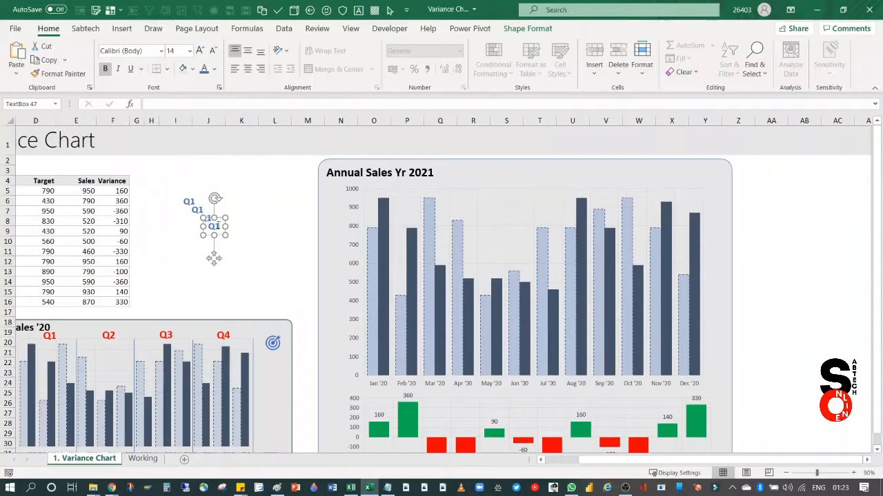
Change the last label copy to "Q4" and place it above the November columns of the large chart.
key("BackSpace")
type("4")
left_click(244, 250)
left_click(219, 226)
left_click_drag(226, 217, 672, 179)
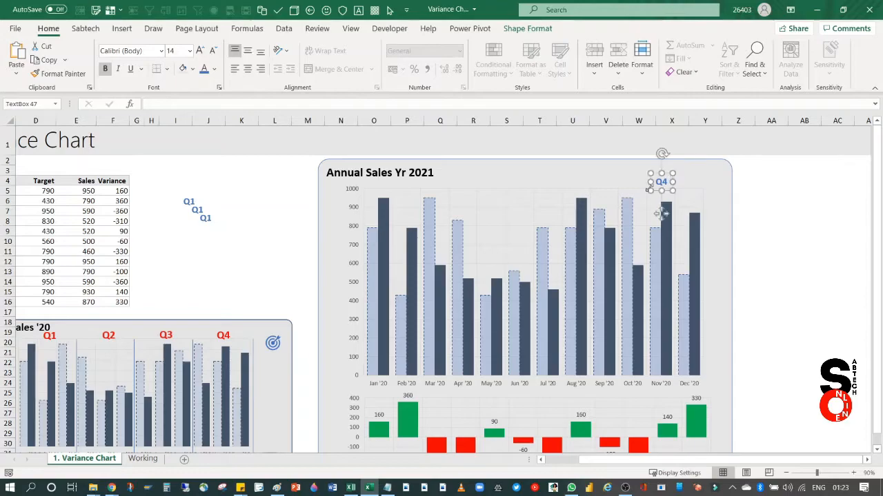
Change the next label copy to "Q3" and place it above the August columns of the large chart.
left_click(205, 220)
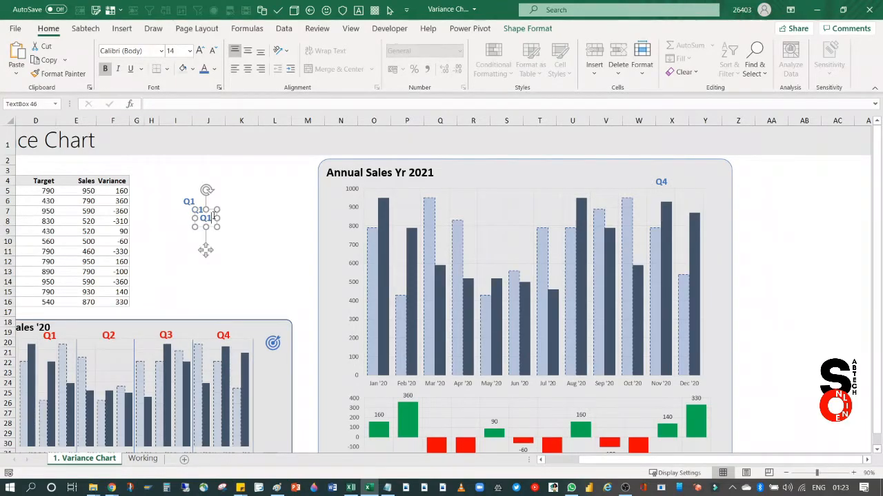
key("BackSpace")
type("3")
left_click(229, 237)
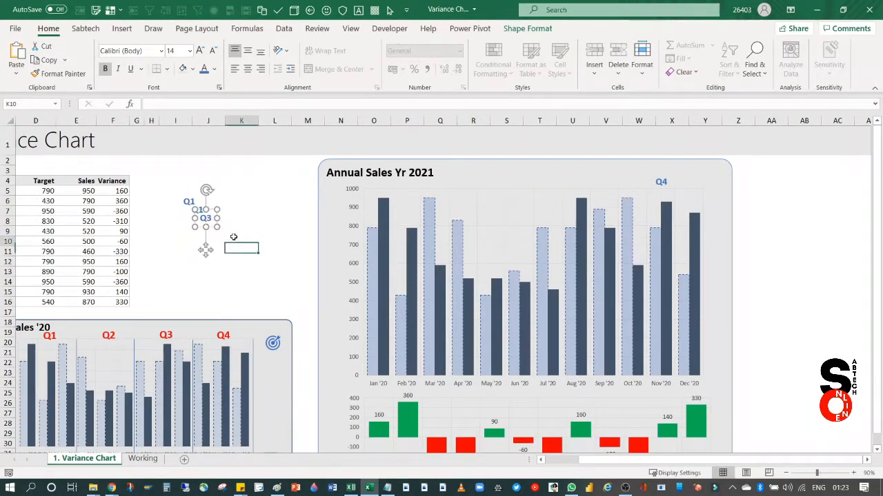
left_click(206, 213)
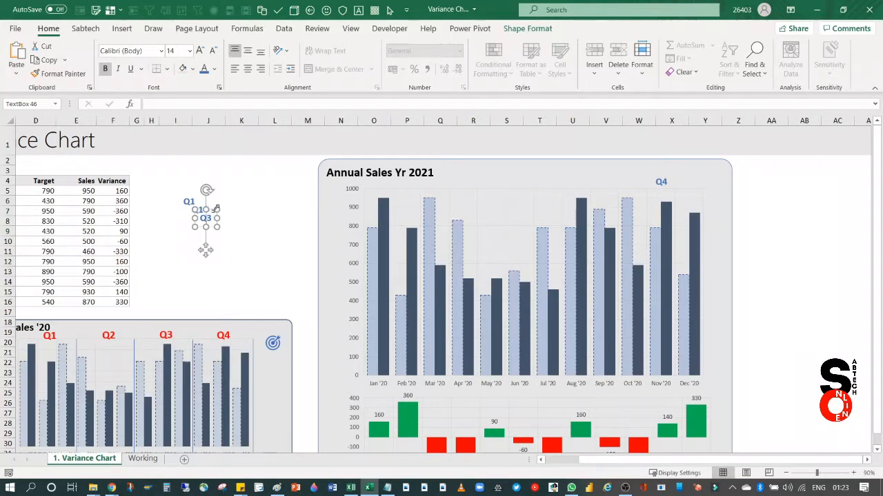
left_click_drag(219, 212, 589, 177)
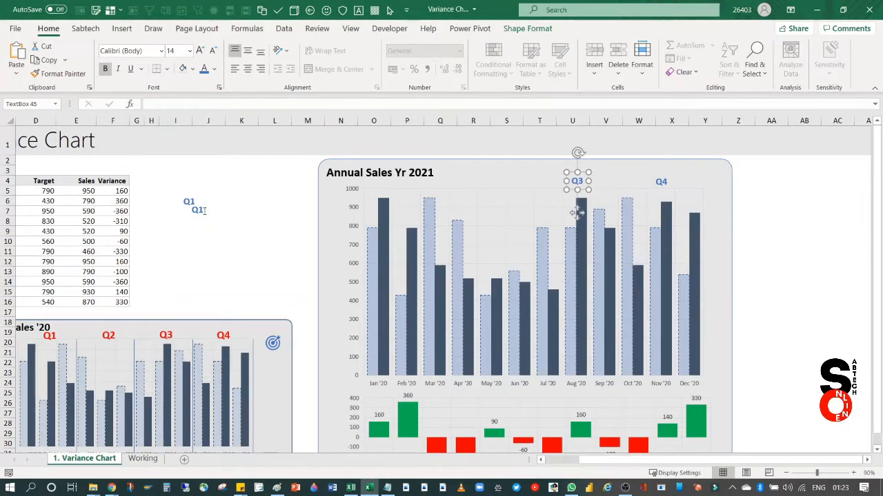
Change the remaining label copy to "Q2" and move it above the June columns of the large chart.
left_click(202, 211)
type("2")
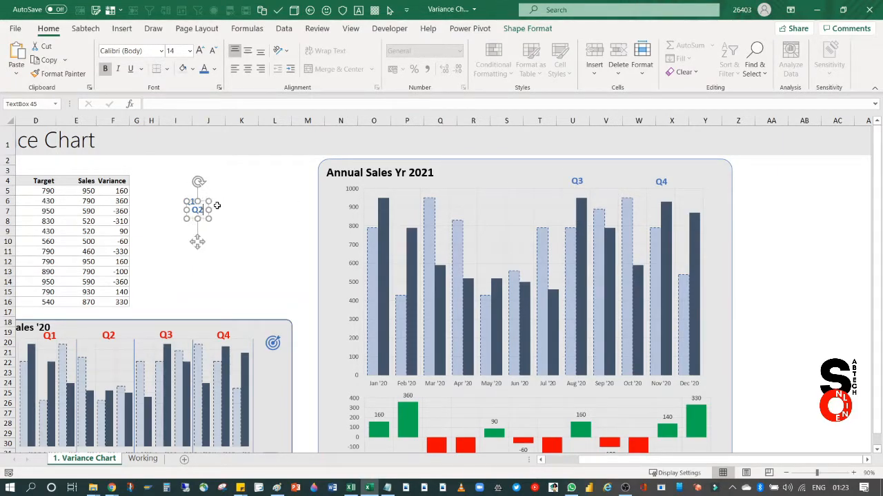
left_click_drag(228, 238, 226, 233)
left_click(200, 208)
left_click_drag(205, 204, 525, 171)
Move the Q1 label above the March columns and shift the Q2 label back above the May columns.
left_click(193, 201)
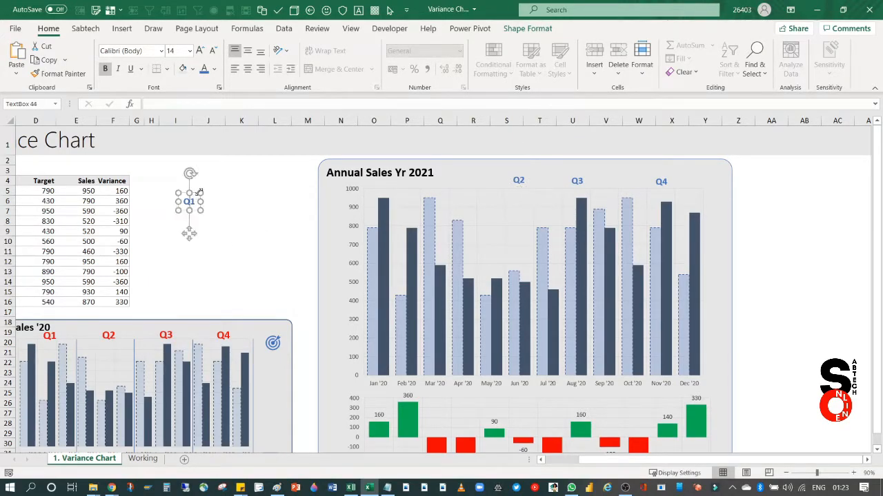
left_click_drag(200, 195, 448, 178)
left_click(518, 179)
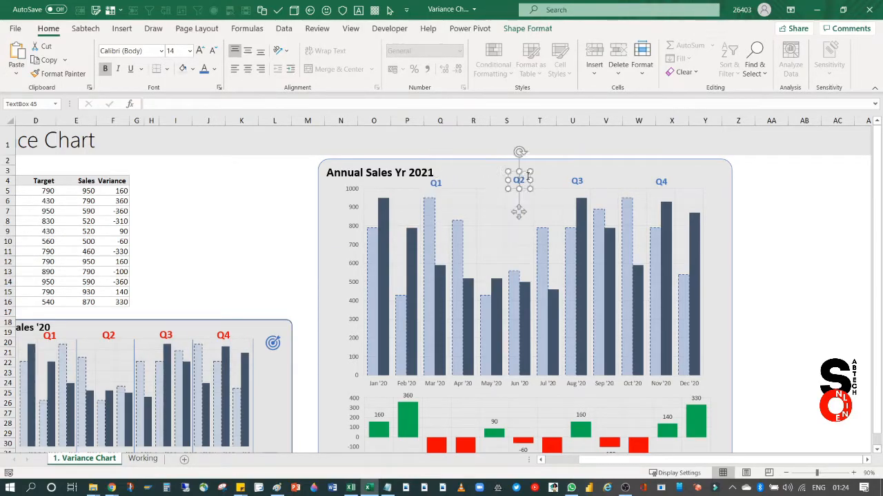
left_click_drag(531, 178, 508, 174)
left_click(525, 178)
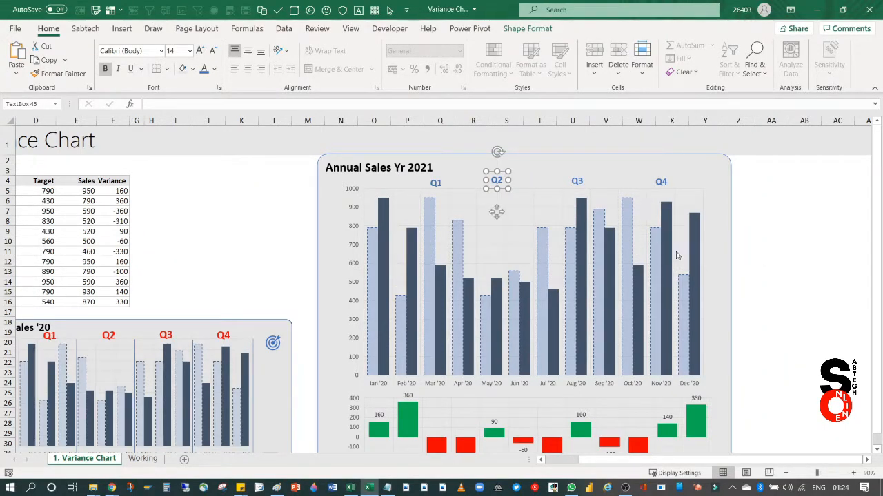
left_click(824, 240)
Draw a vertical straight line about 15.26 cm tall between the March and April columns, spanning both charts.
scroll(703, 279, "down", 2)
scroll(690, 262, "up", 2)
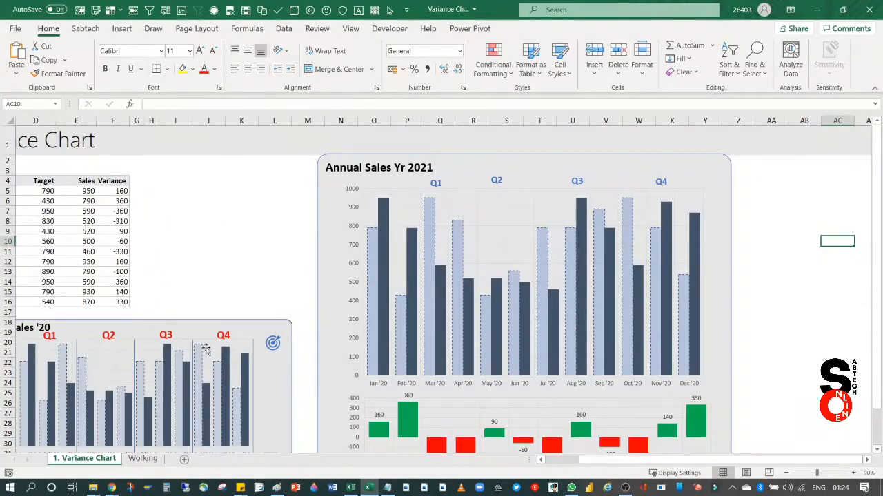
scroll(206, 349, "down", 2)
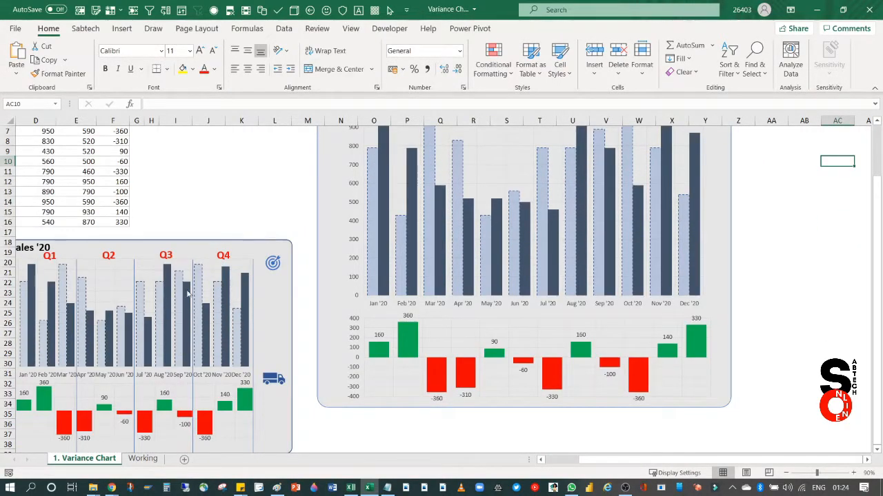
scroll(188, 293, "down", 2)
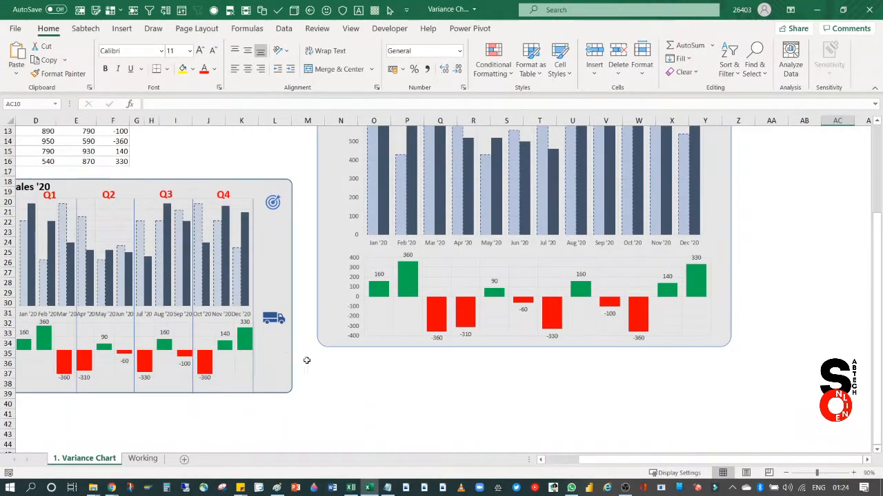
scroll(305, 361, "up", 4)
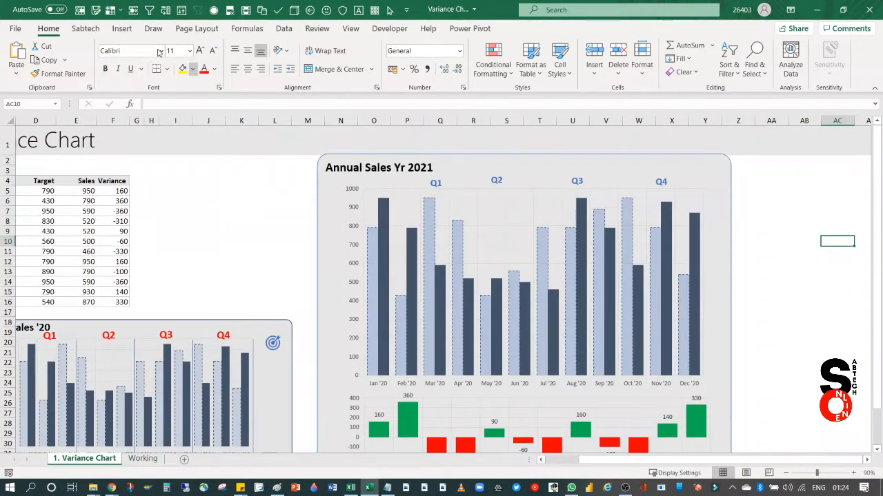
left_click(122, 28)
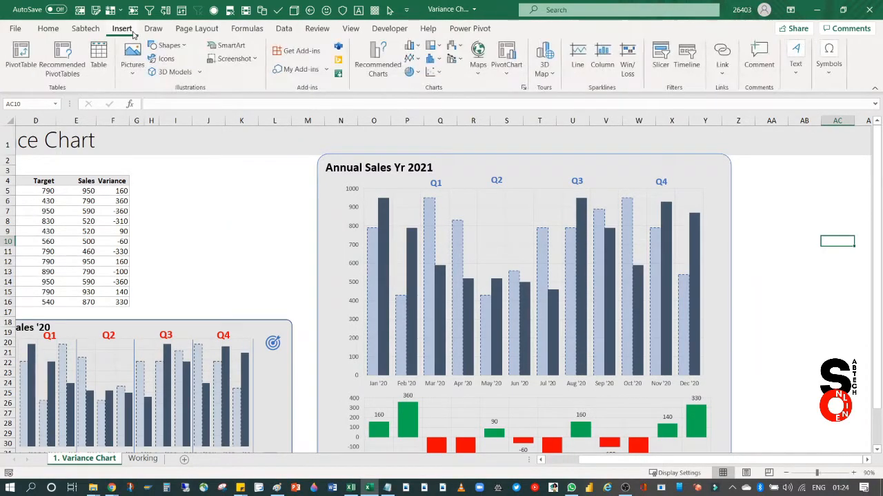
left_click(184, 50)
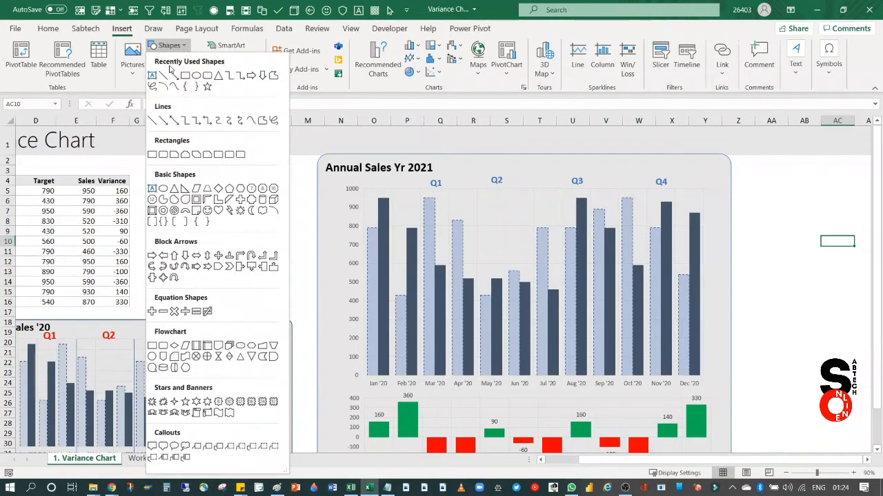
left_click(164, 76)
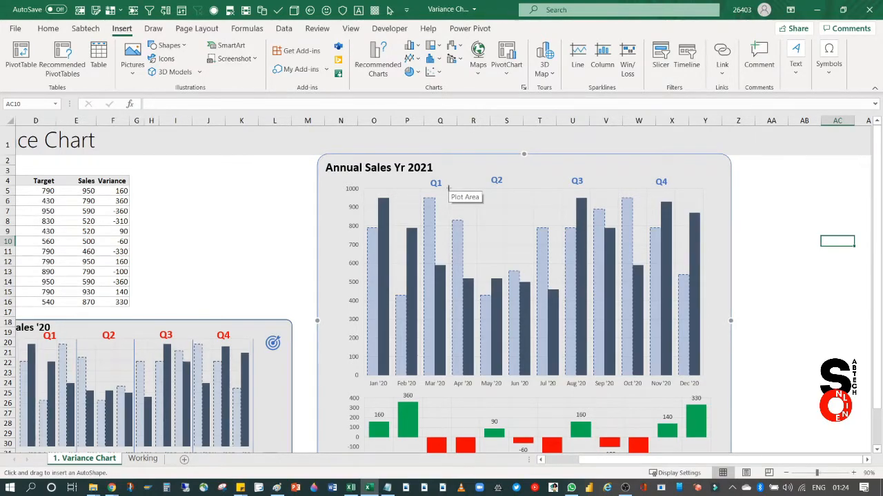
scroll(448, 187, "down", 1)
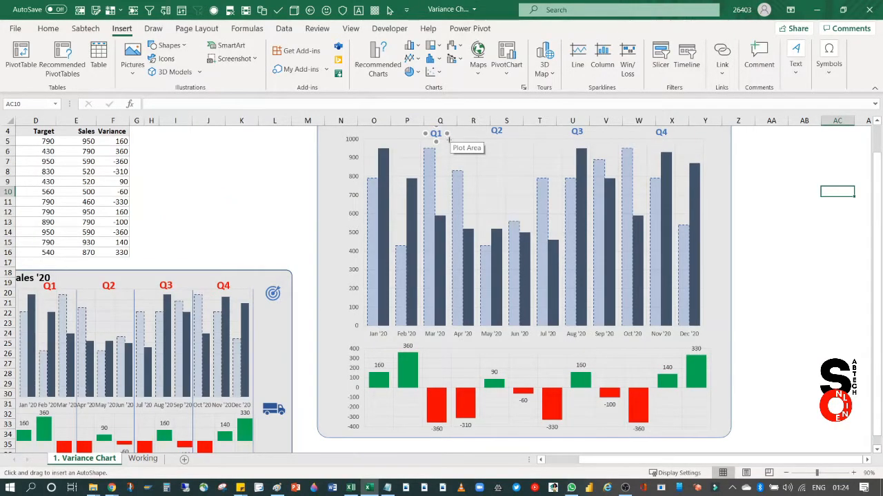
mouse_move(449, 139)
left_mouse_down()
mouse_move(465, 330)
mouse_move(480, 389)
left_mouse_up()
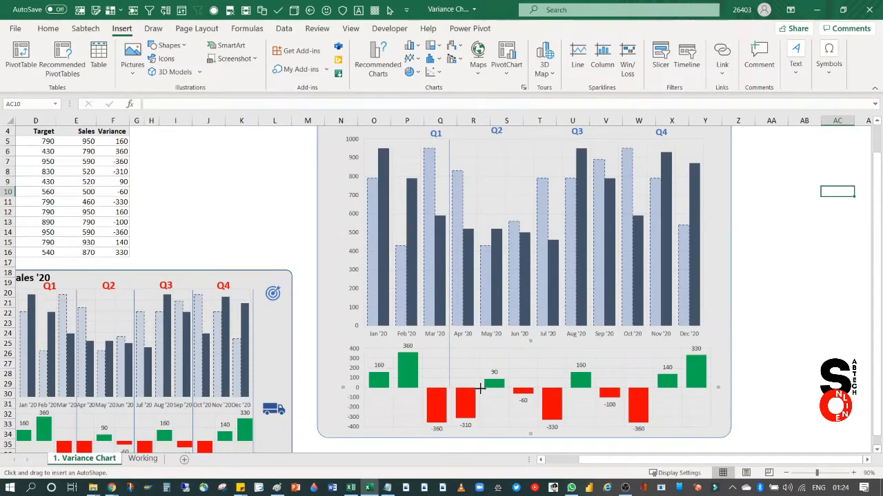
left_click_drag(494, 433, 496, 438)
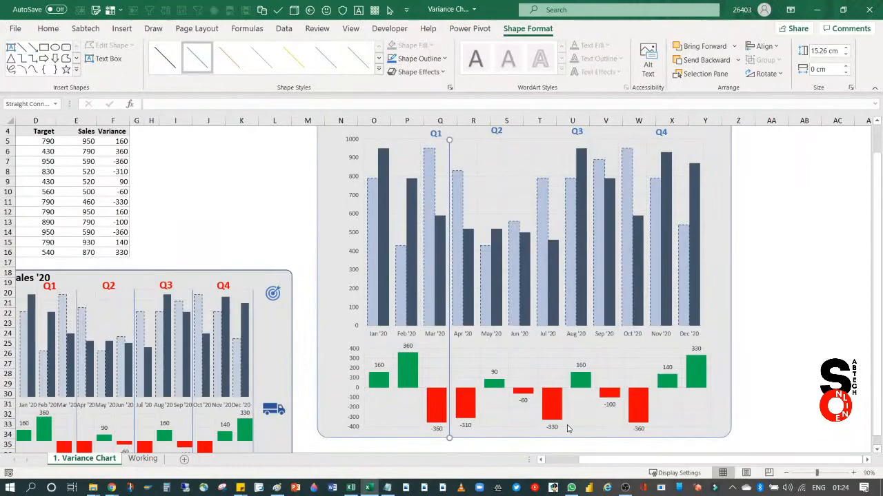
Nudge the divider line slightly to the right and apply the thick black theme line style.
key("Right")
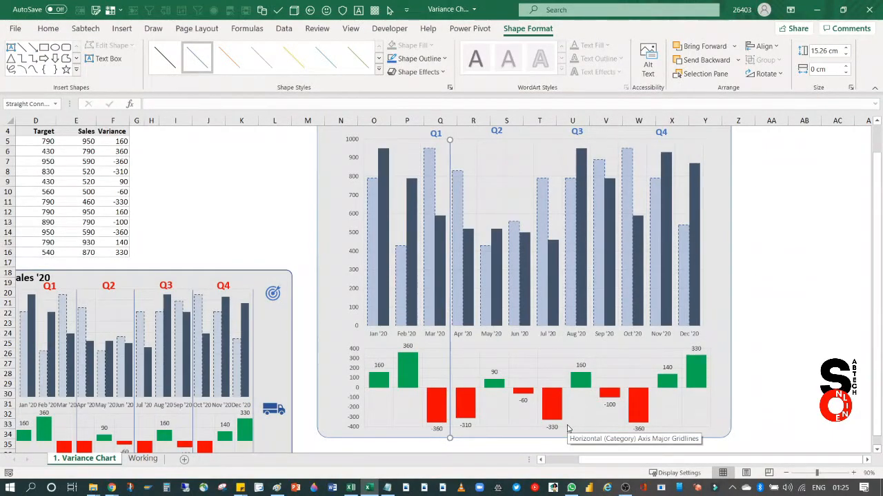
key("Right")
key("Left")
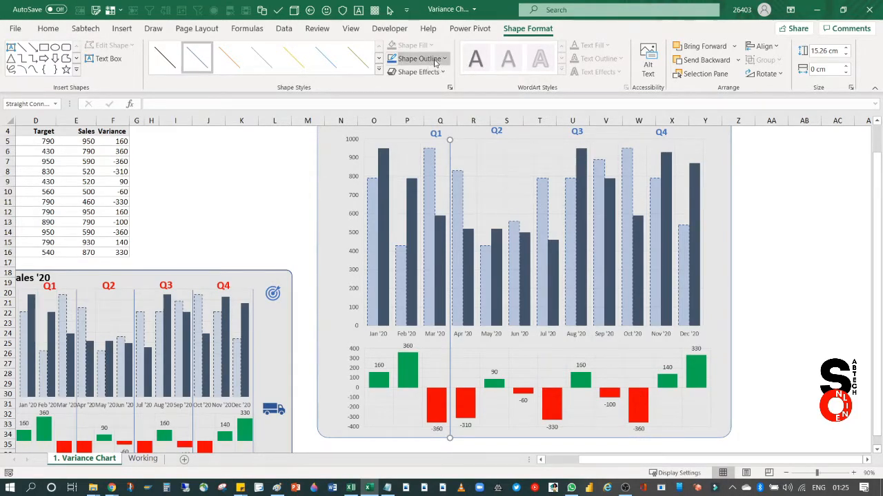
left_click(378, 69)
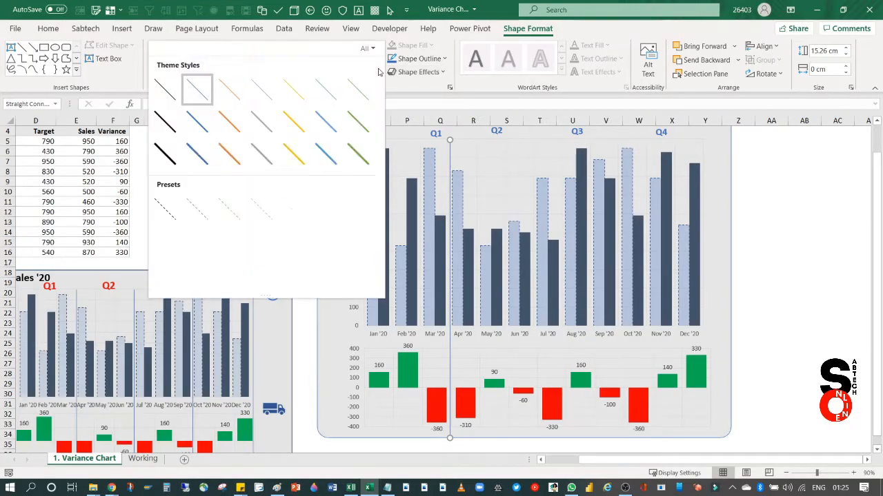
left_click(164, 153)
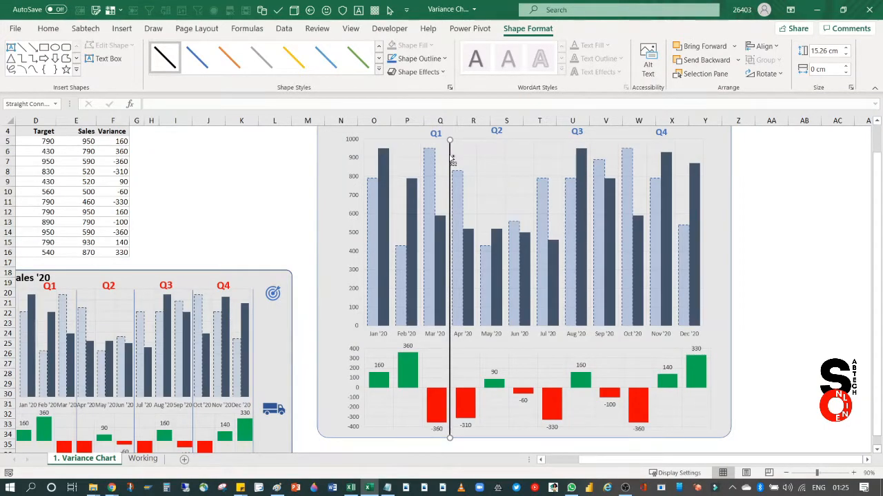
Place copies of the black divider line between June and July, between September and October, and after December.
left_click_drag(452, 160, 532, 155)
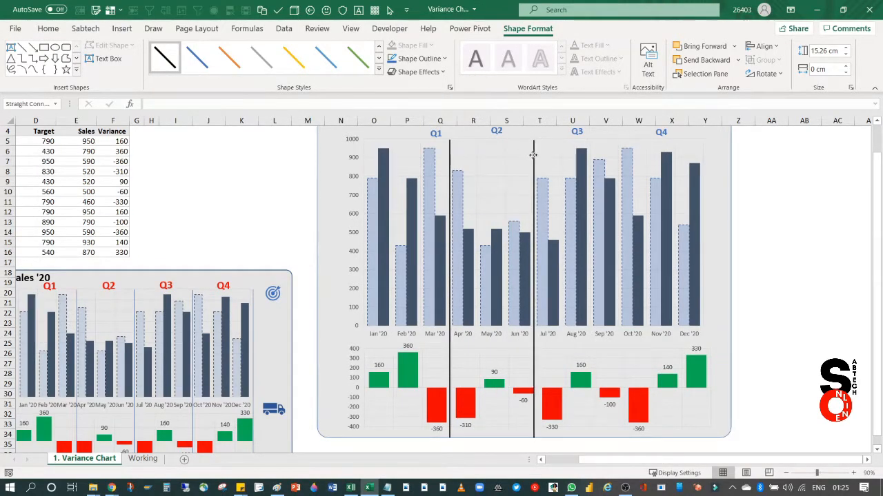
key("ctrl+d")
left_click_drag(542, 159, 619, 151)
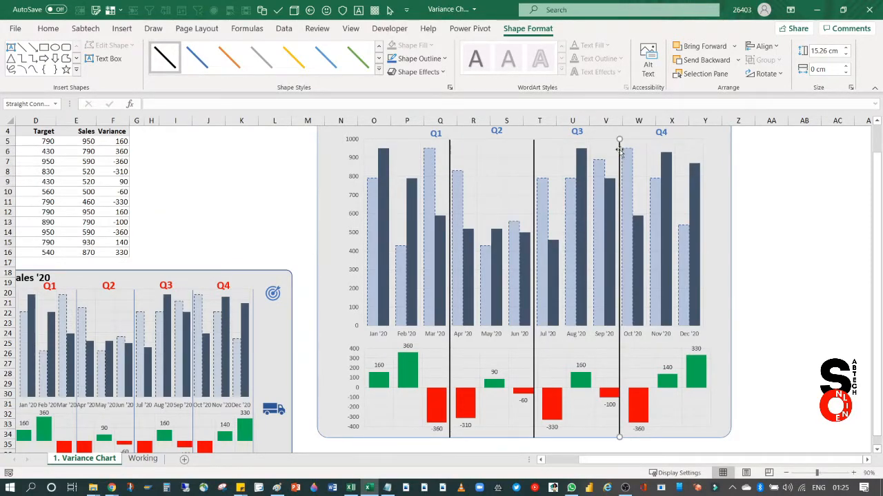
mouse_move(601, 185)
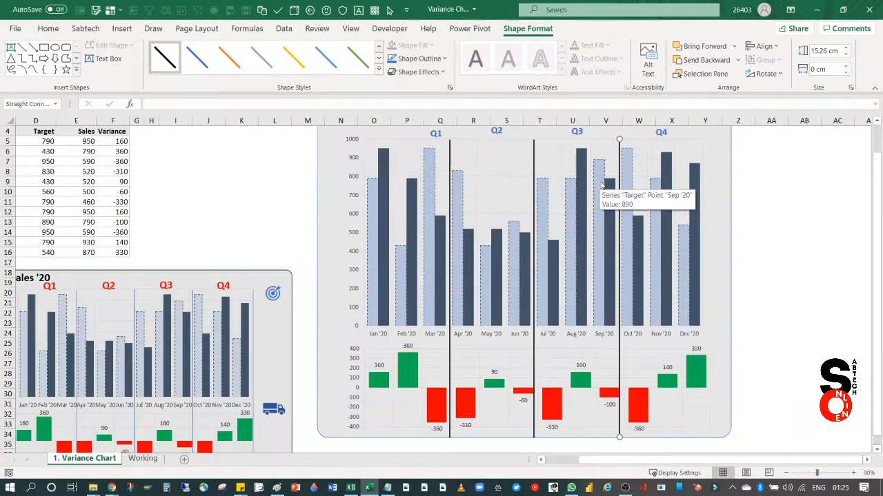
key("ctrl+d")
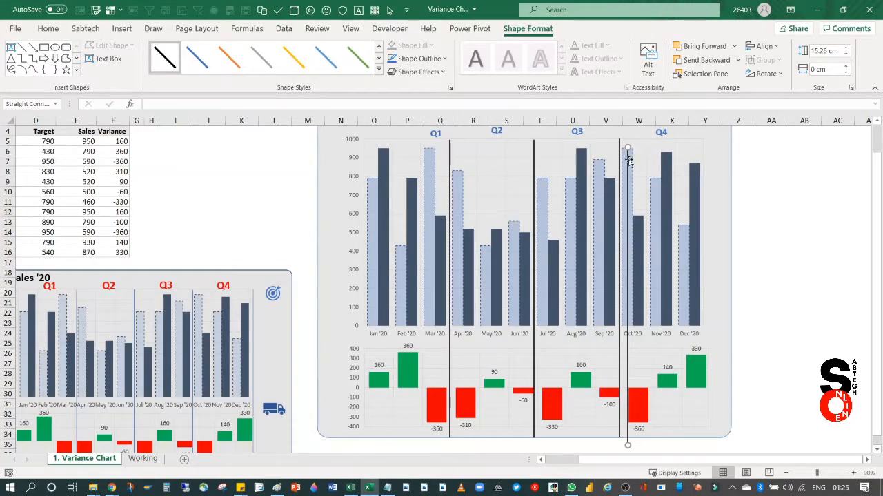
left_click_drag(628, 160, 710, 148)
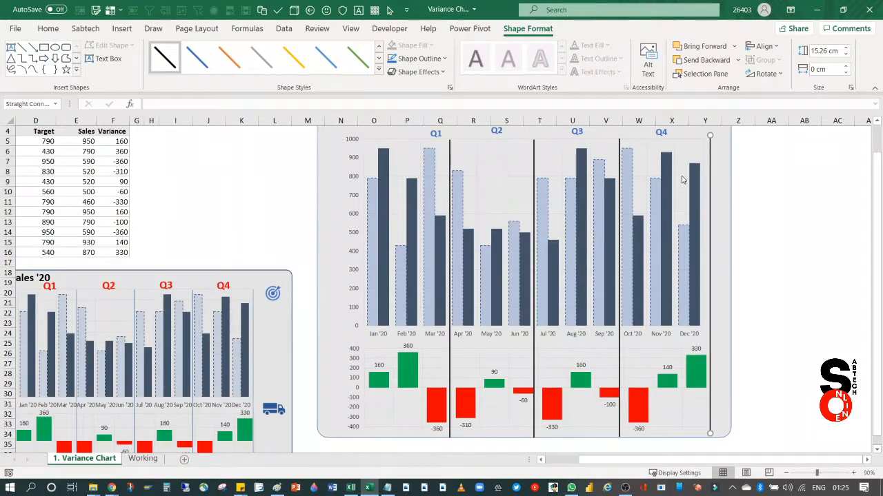
Widen the upper chart's plot area to reach the divider line after December.
left_click(688, 153)
left_click_drag(704, 233, 711, 234)
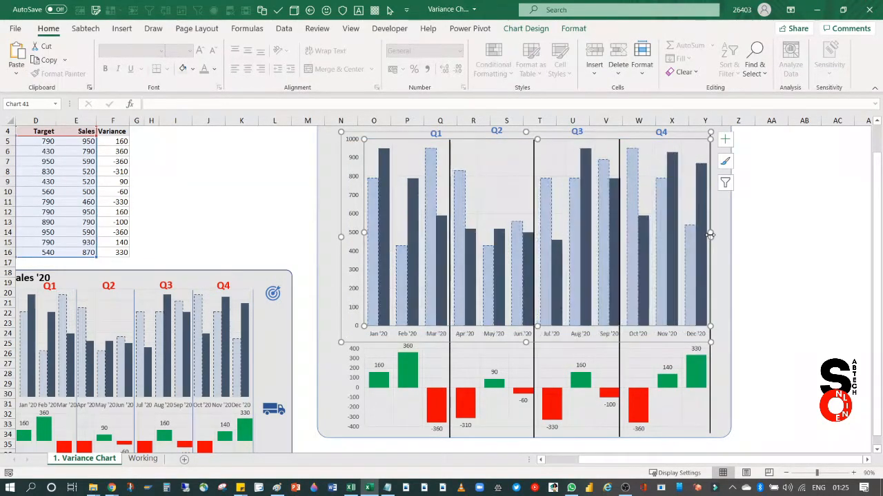
left_click(771, 252)
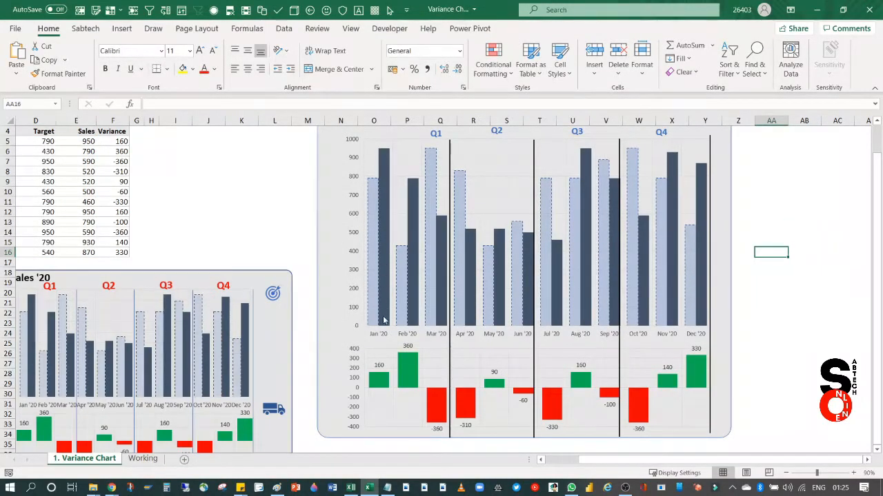
Copy the black divider line between March and April and place the copy just before the January columns.
left_click(449, 378)
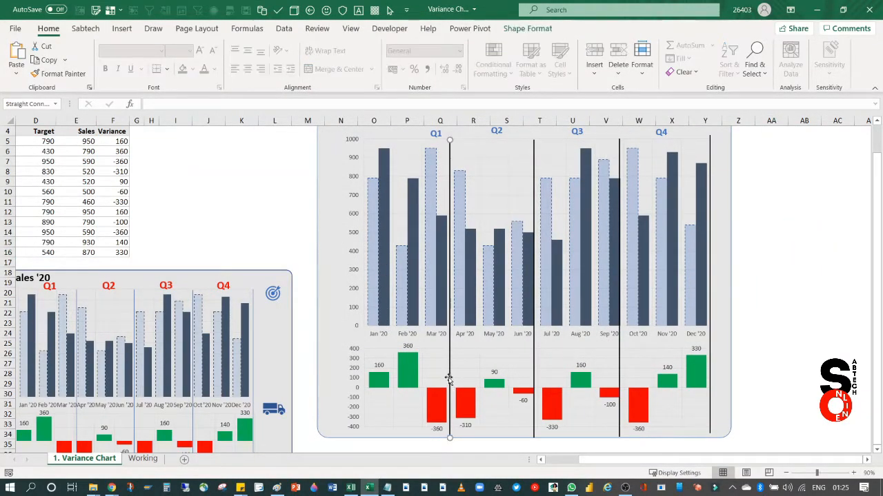
left_click_drag(449, 384, 458, 392)
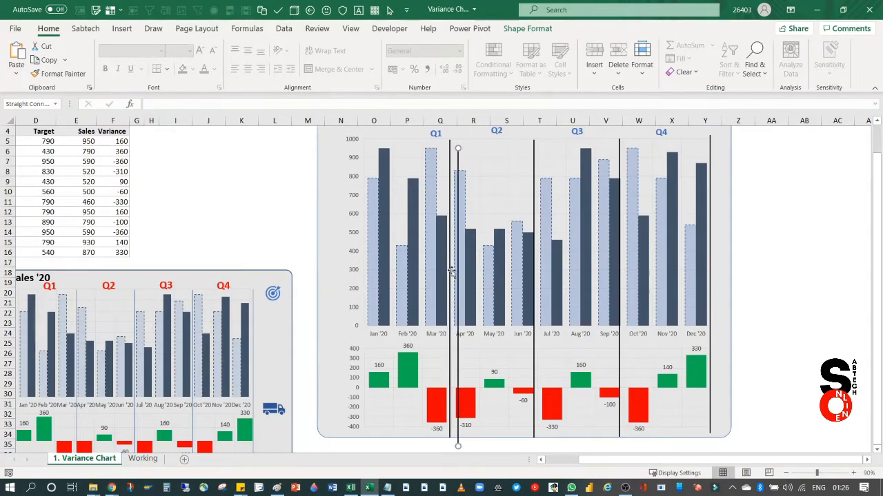
left_click_drag(457, 164, 363, 156)
left_click(770, 311)
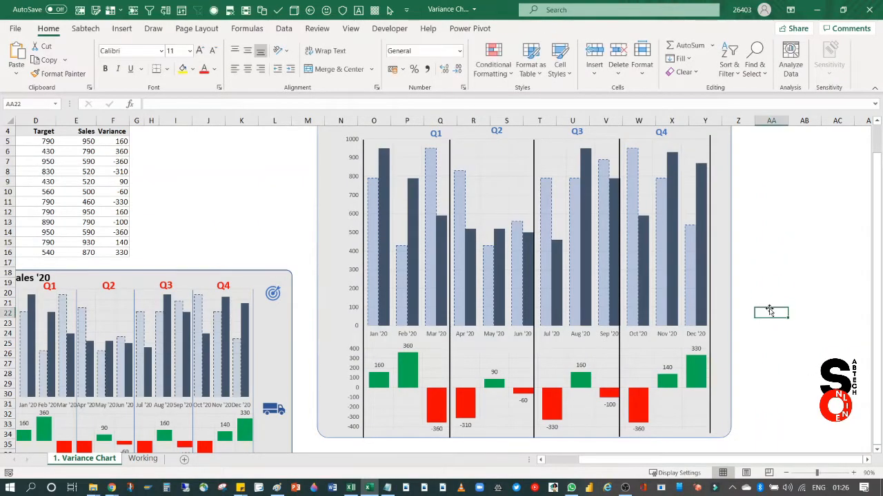
Nudge the divider line between June and July slightly to the right to centre it between the two months.
scroll(768, 308, "up", 1)
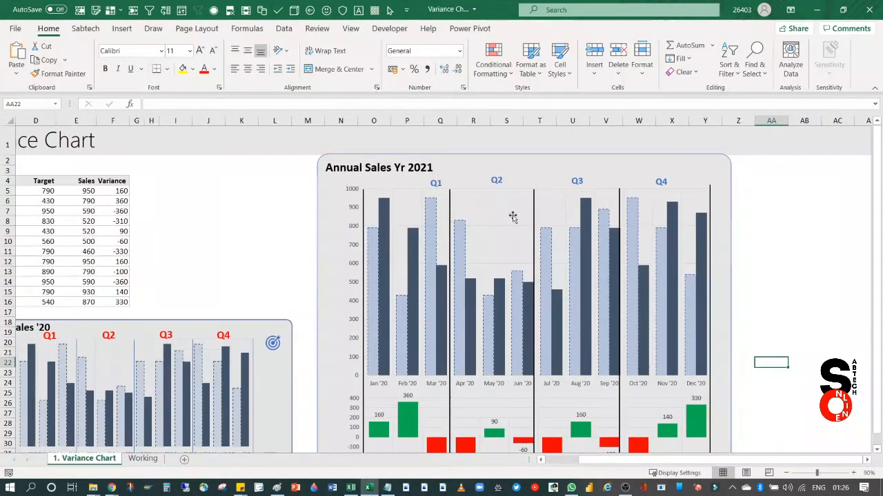
scroll(638, 271, "down", 2)
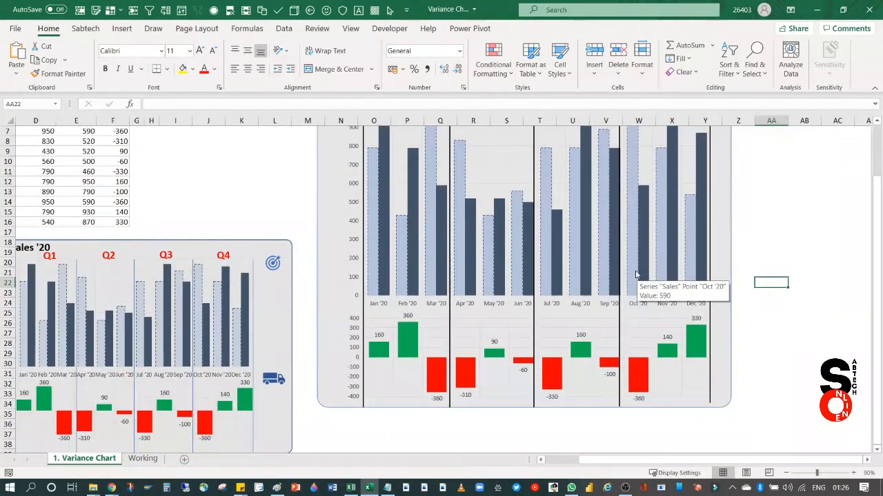
left_click(534, 324)
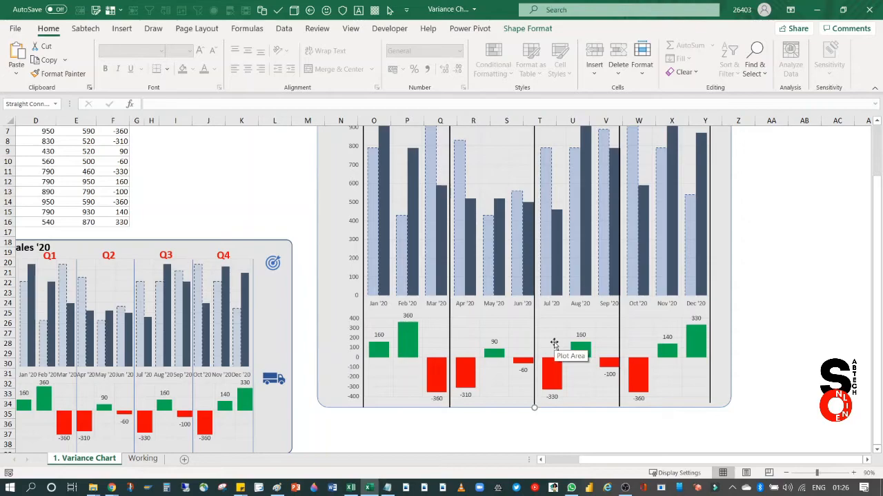
key("Right")
key("Right")
key("Right")
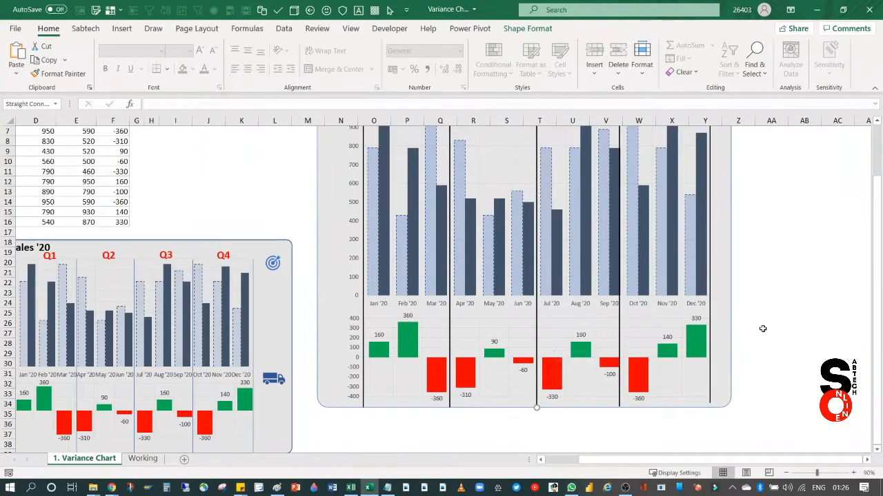
scroll(763, 328, "up", 2)
left_click(768, 269)
scroll(767, 269, "down", 1)
scroll(767, 269, "up", 1)
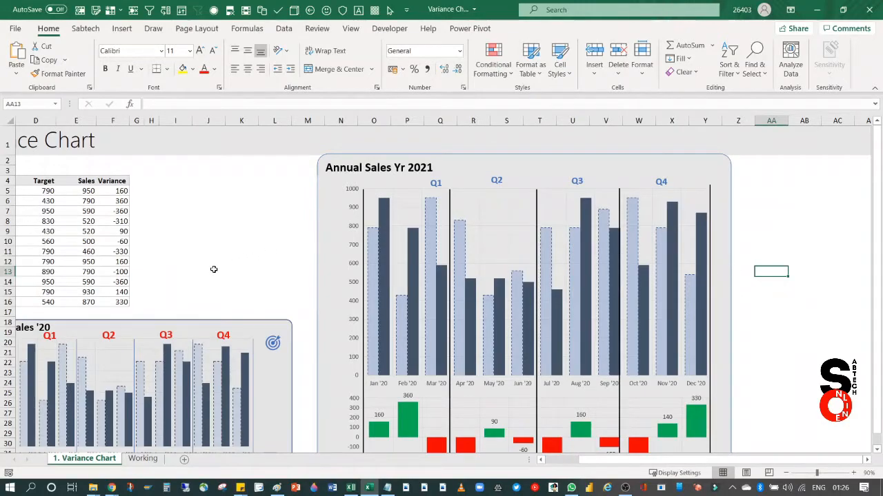
Check the icons in the finished sample panel and insert the solid target-with-arrow icon found by searching for "target".
scroll(214, 269, "down", 4)
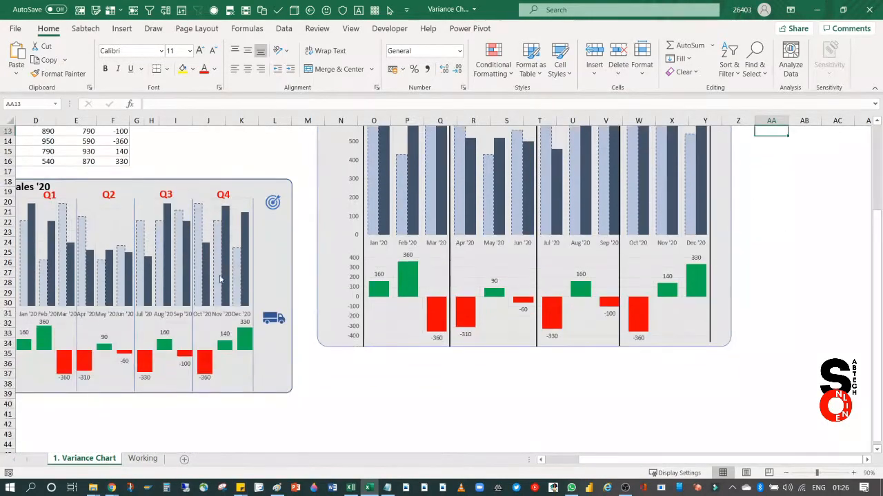
left_click(267, 325)
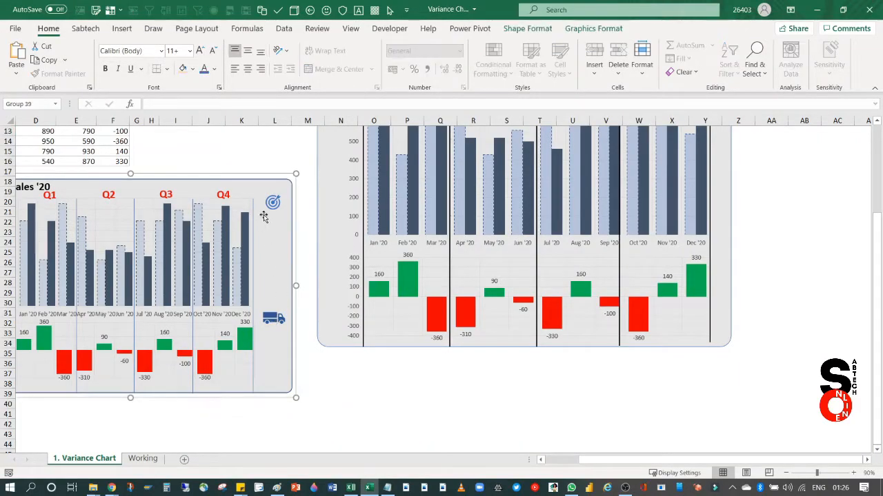
left_click(272, 202)
left_click(272, 317)
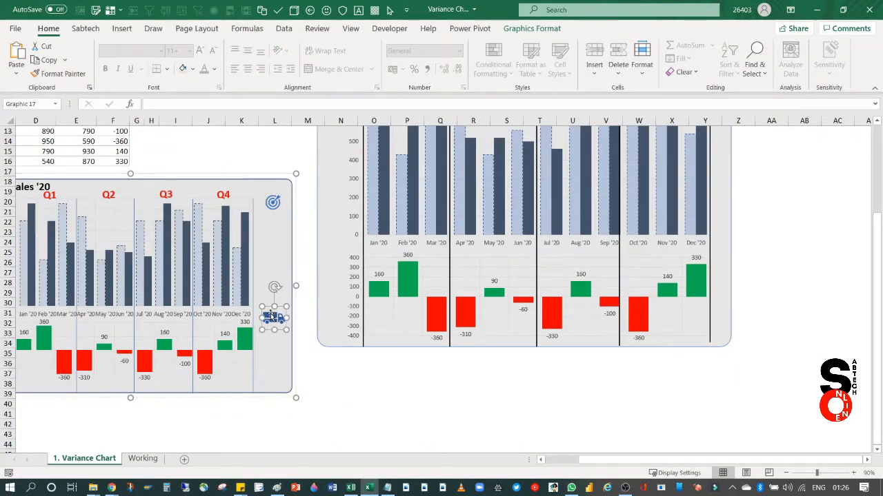
left_click(384, 403)
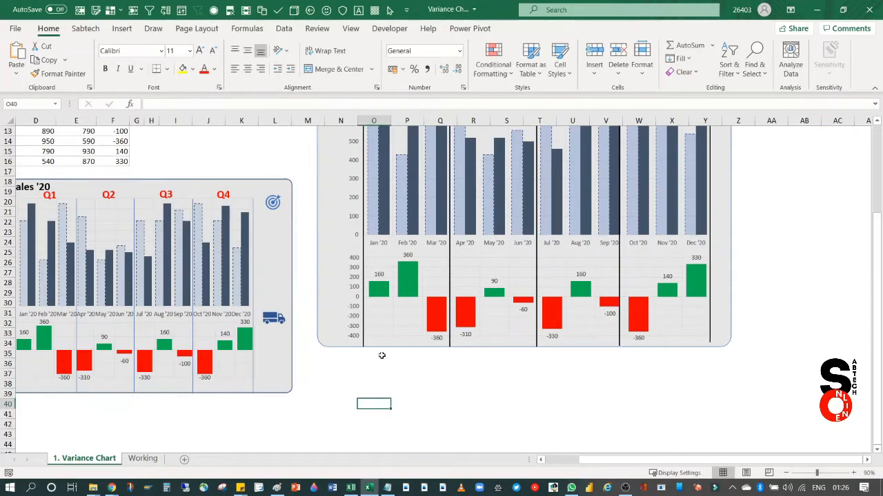
left_click(122, 28)
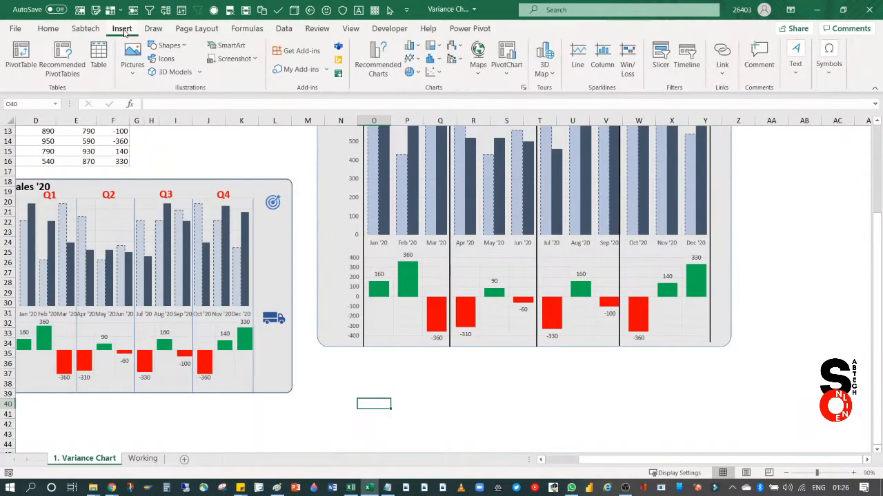
left_click(166, 59)
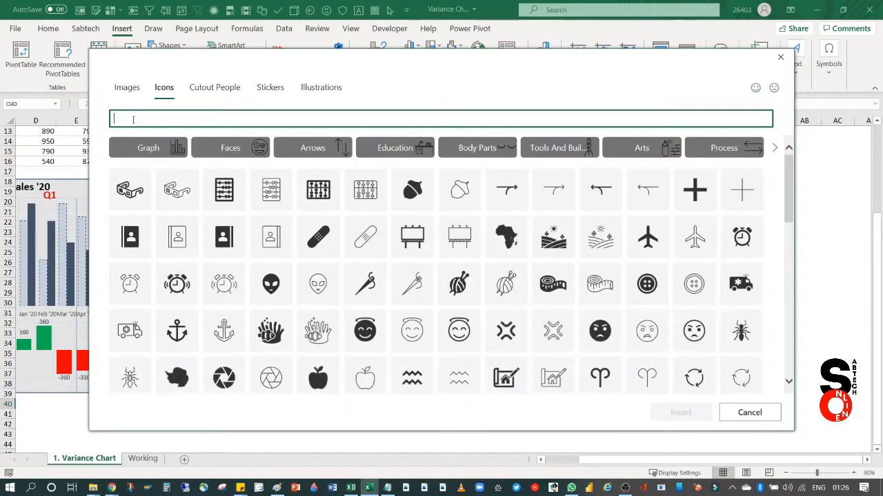
type("target")
left_click(313, 158)
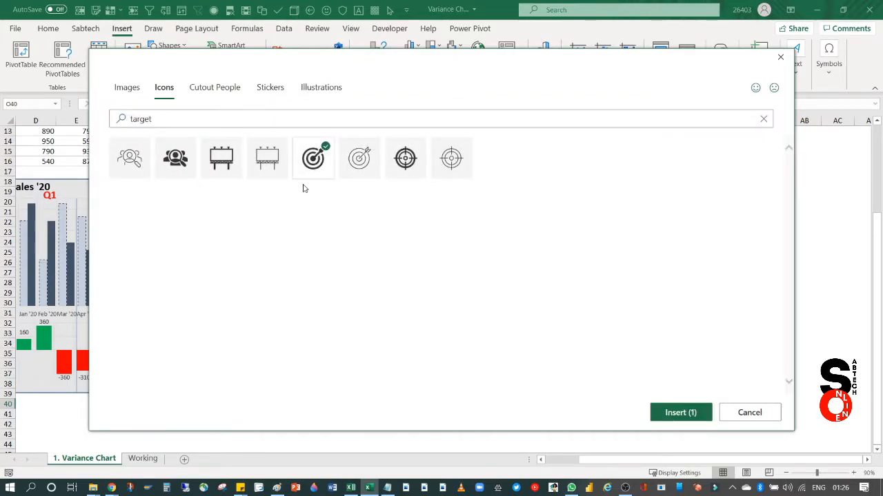
left_click(689, 416)
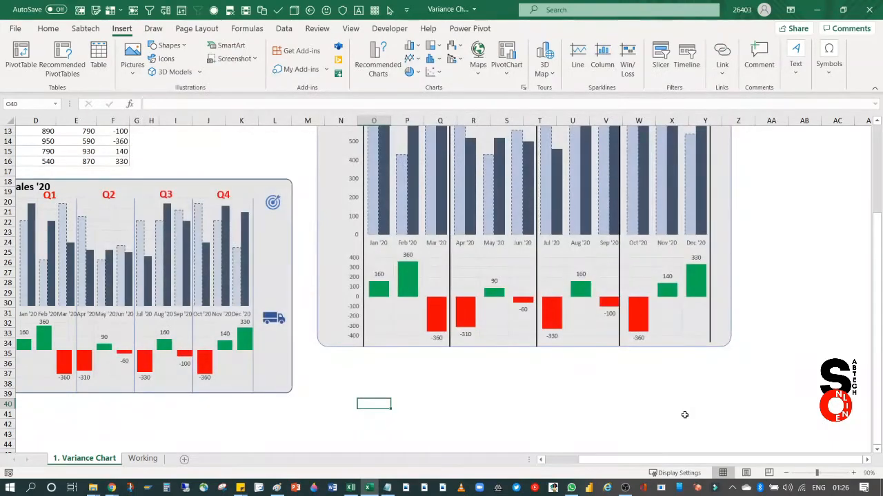
Fill the inserted target icon with the blue theme color and shrink it to about 1.46 cm square.
scroll(691, 339, "up", 4)
scroll(690, 340, "down", 5)
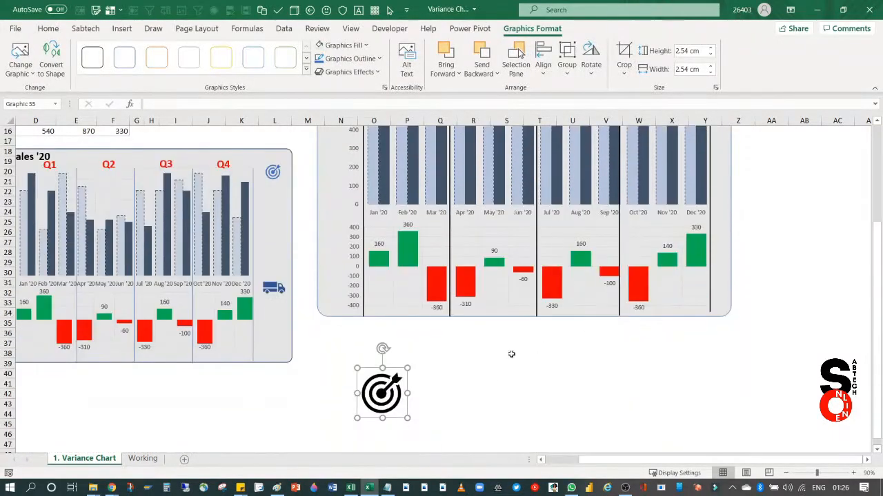
scroll(460, 211, "up", 2)
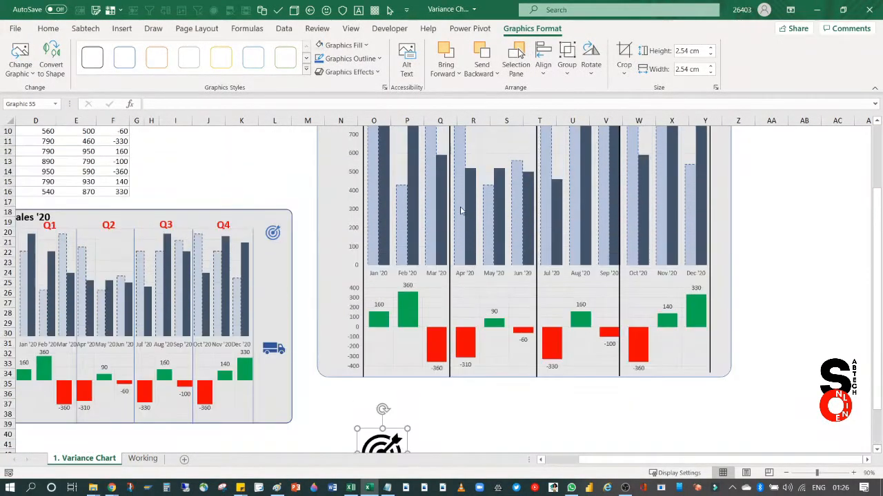
scroll(390, 441, "down", 2)
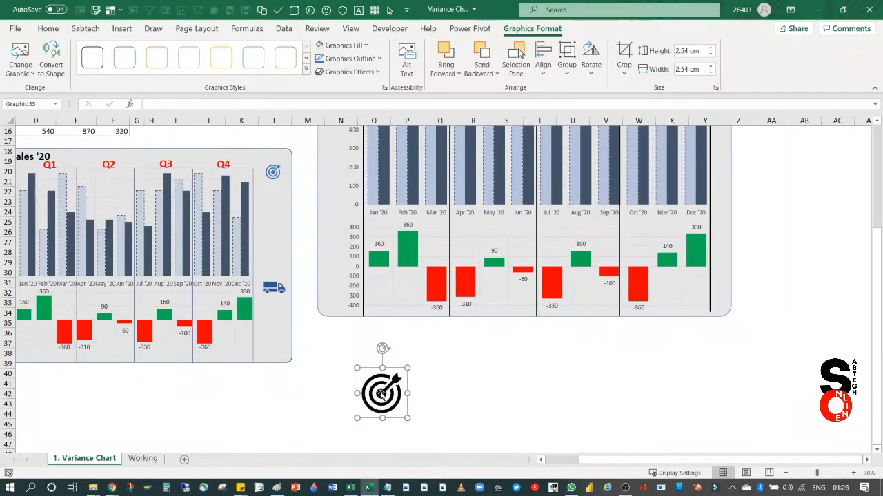
left_click(365, 45)
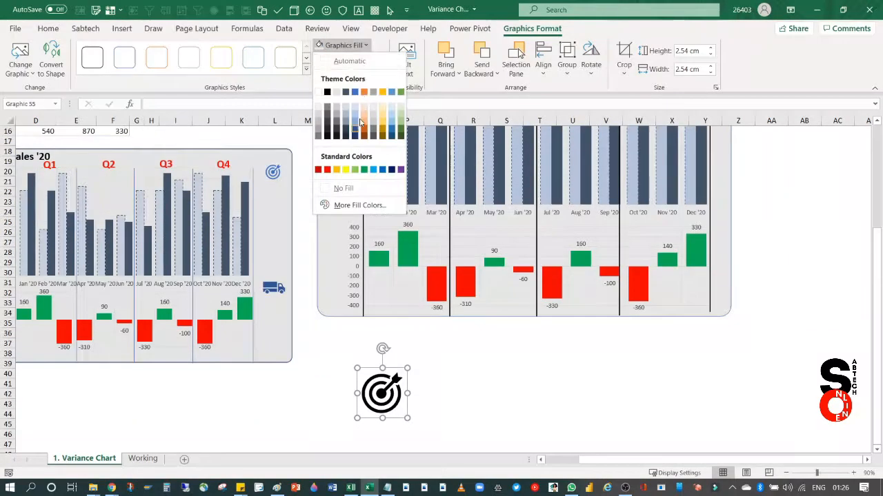
left_click(354, 123)
left_click_drag(408, 368, 785, 199)
Place the blue target icon in the upper-right corner of the Annual Sales Yr 2021 panel.
scroll(396, 420, "up", 2)
scroll(396, 420, "down", 2)
scroll(786, 199, "up", 5)
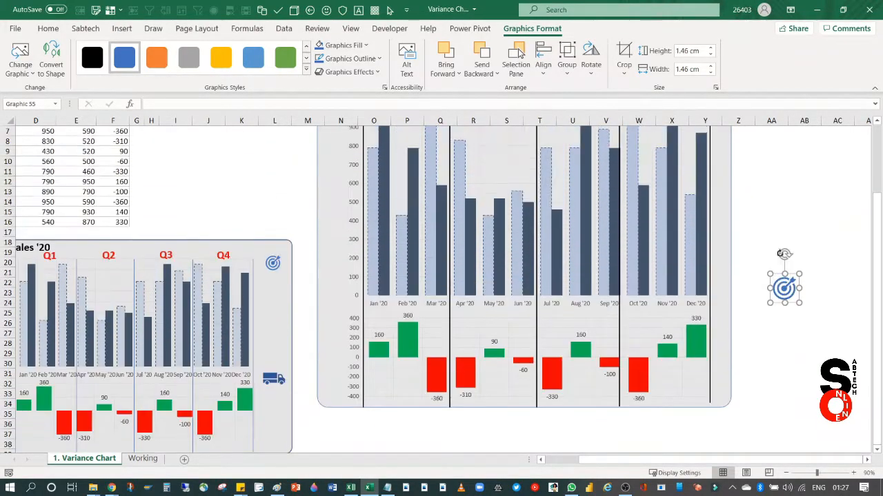
left_click_drag(784, 371, 700, 173)
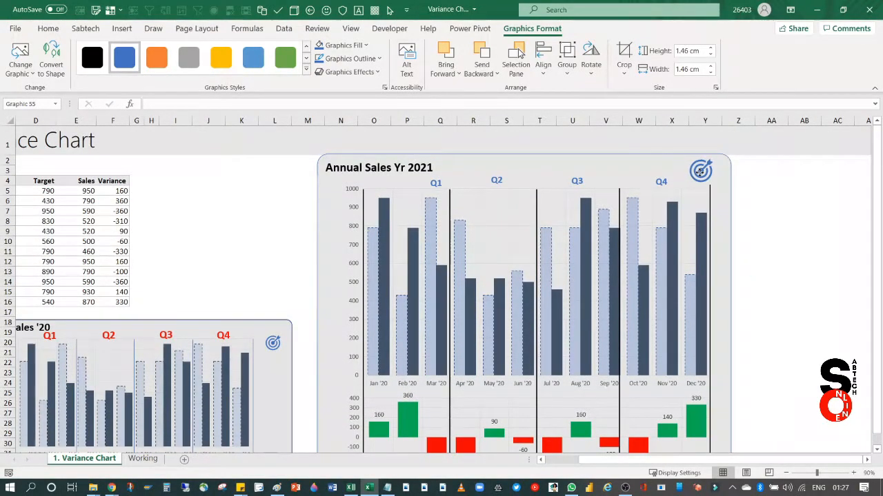
left_click(759, 191)
Browse the stock cutout people, stickers and images, searching the stickers for "sales".
scroll(655, 239, "down", 2)
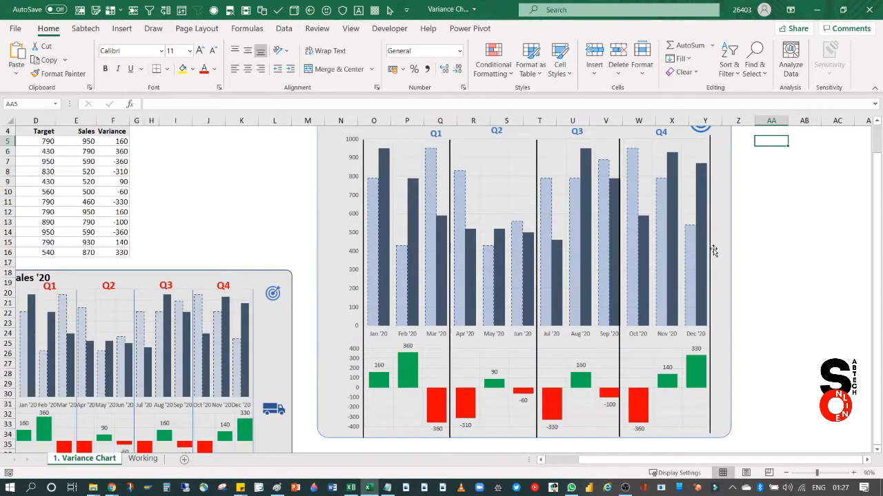
scroll(714, 289, "up", 1)
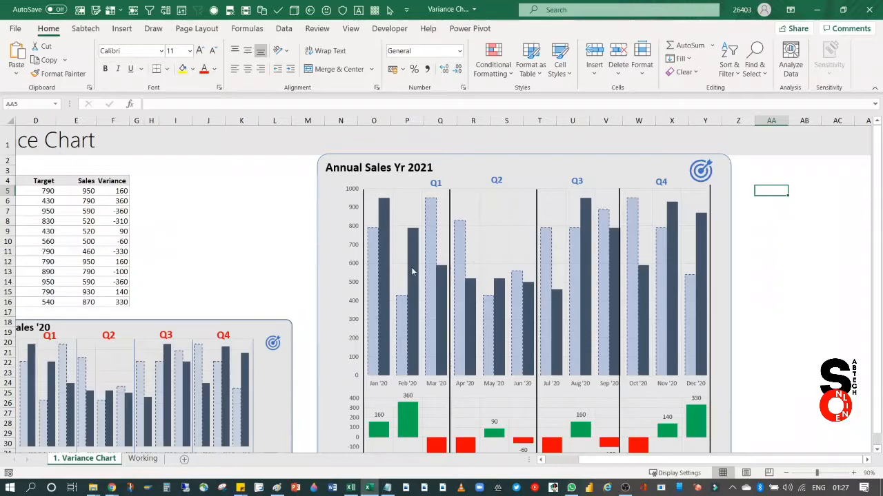
left_click(123, 30)
left_click(163, 62)
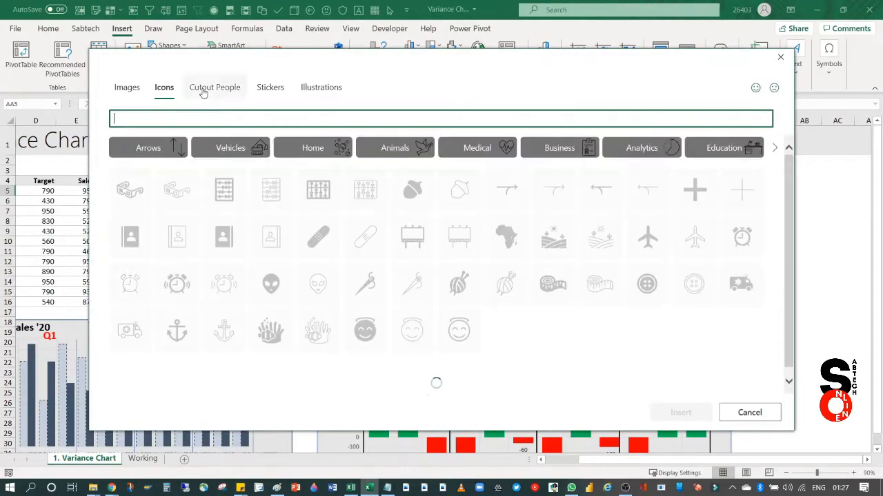
left_click(214, 90)
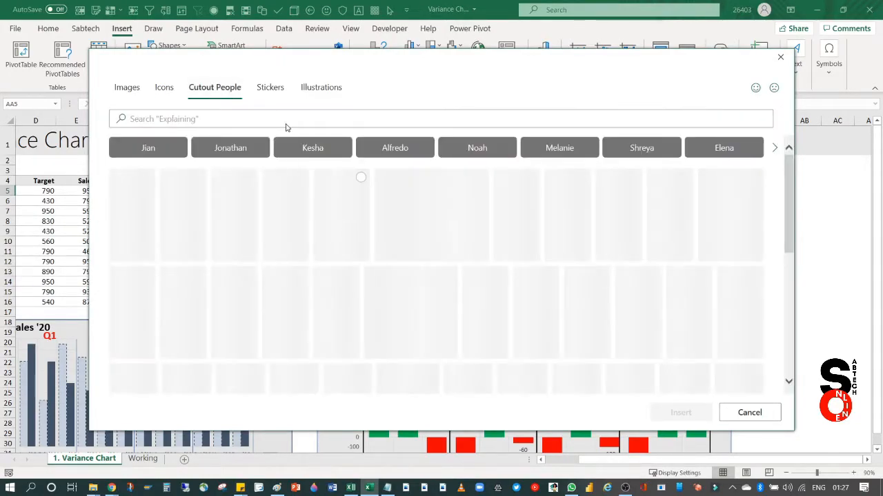
left_click(270, 90)
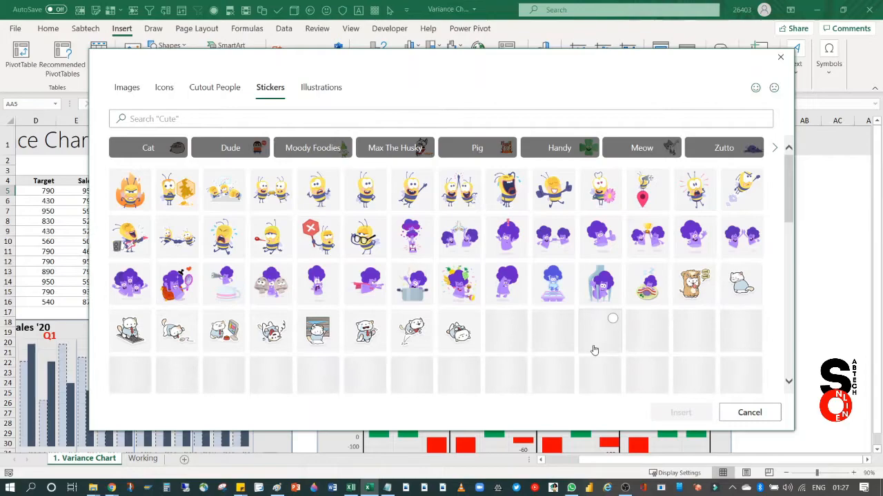
left_click(139, 119)
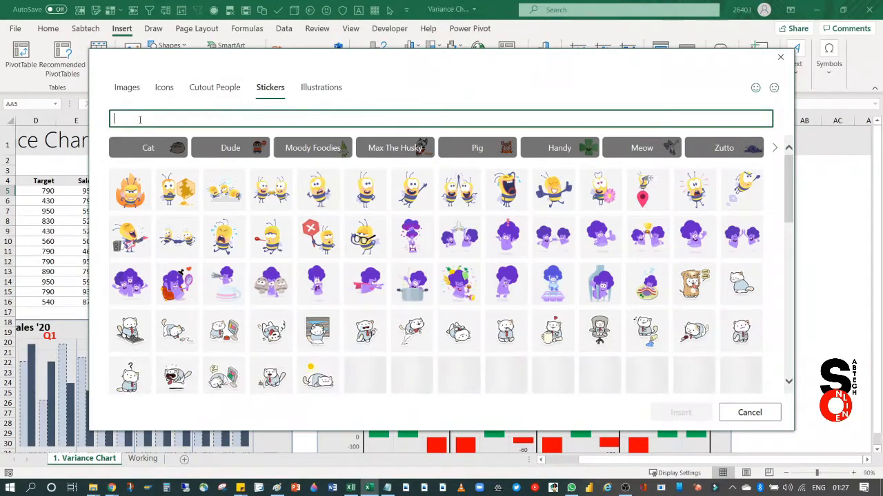
type("sales")
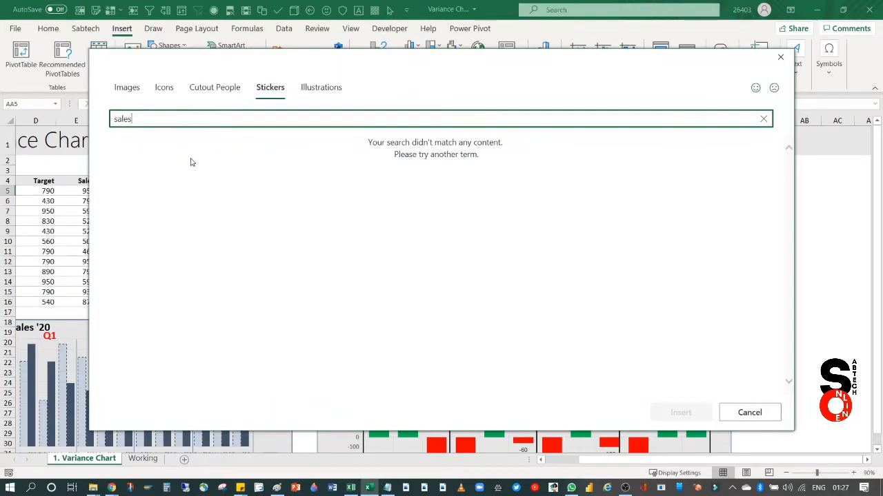
left_click(128, 88)
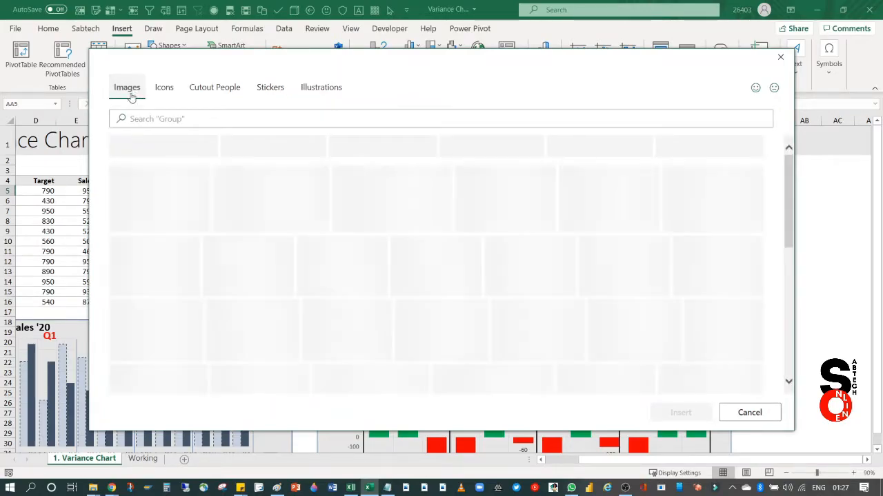
Search the stock icons for "sales" and insert the solid house icon beside the panel.
left_click(163, 88)
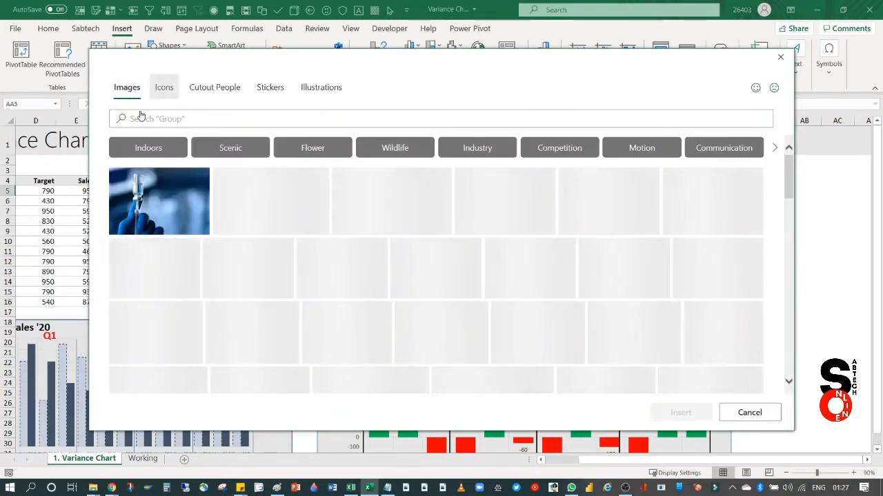
left_click(133, 119)
type("sales")
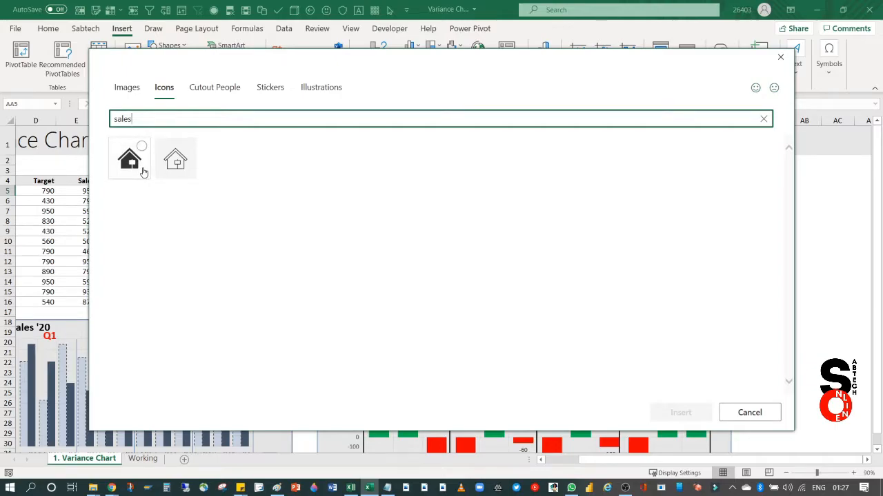
left_click(140, 153)
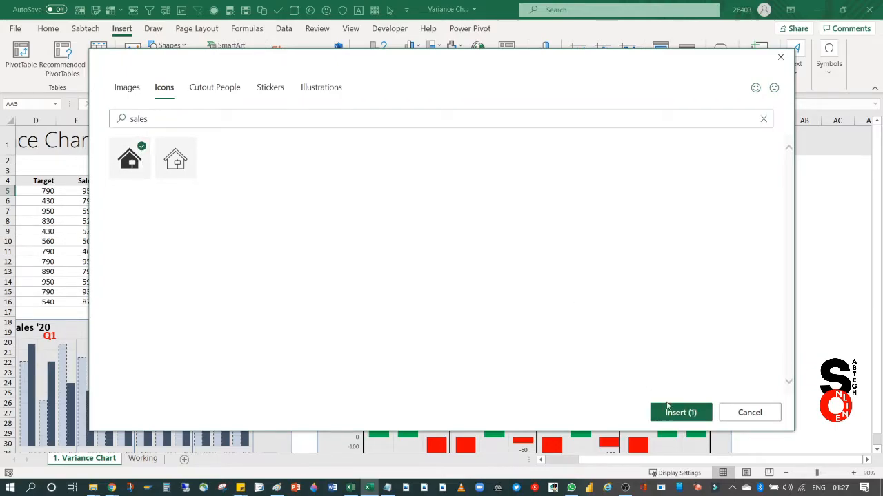
left_click(679, 412)
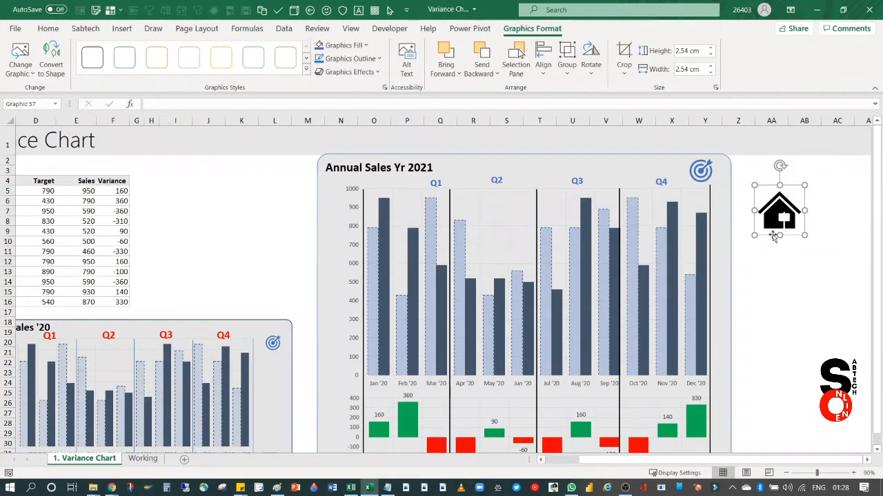
Fill the house icon with the dark blue-gray theme color and shrink it to about 1.81 cm square.
scroll(774, 237, "down", 2)
scroll(773, 236, "up", 2)
left_click(366, 45)
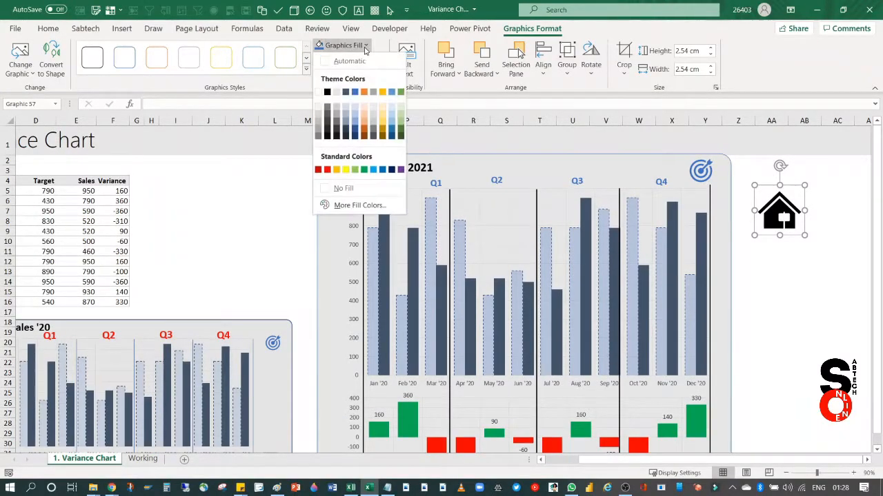
left_click(348, 92)
left_click_drag(804, 184, 790, 200)
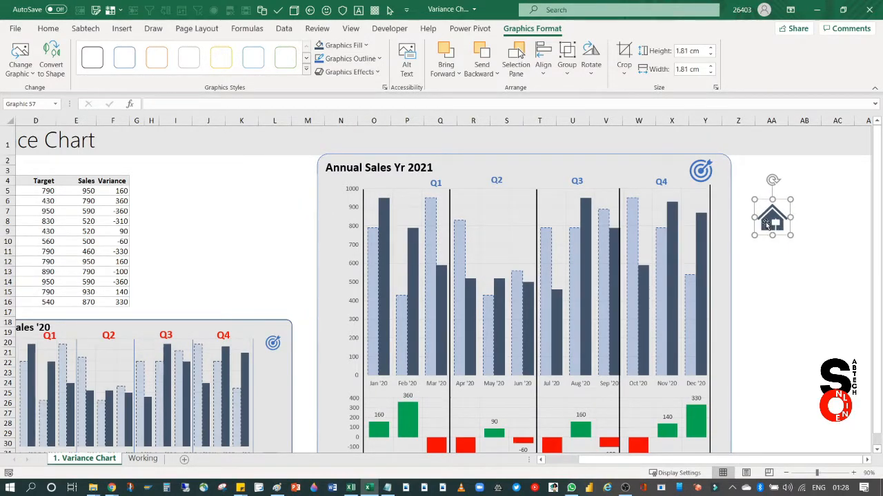
scroll(769, 246, "down", 2)
scroll(768, 246, "up", 2)
Widen the rounded background of the Annual Sales Yr 2021 panel to the right and shift the target icon into its upper-right corner.
left_click_drag(771, 223, 768, 300)
scroll(778, 240, "down", 1)
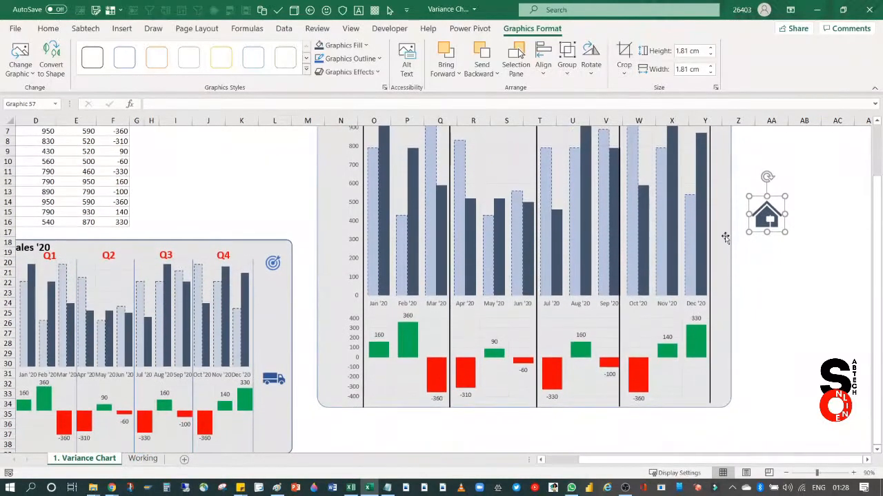
left_click(729, 265)
left_click_drag(732, 272, 747, 274)
scroll(710, 189, "up", 1)
left_click_drag(701, 171, 729, 176)
Place the house icon on the panel's right margin, level with the month labels between the two charts.
left_click_drag(766, 296, 726, 378)
left_click(789, 343)
scroll(790, 344, "down", 2)
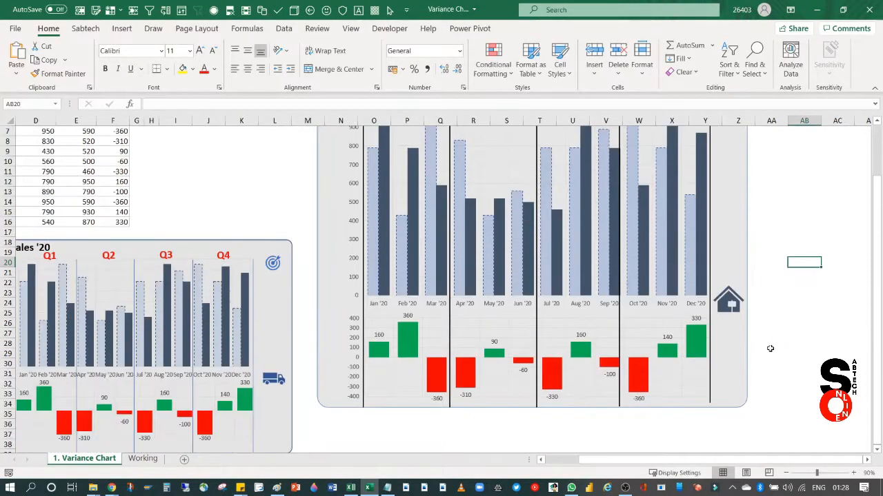
scroll(760, 373, "up", 2)
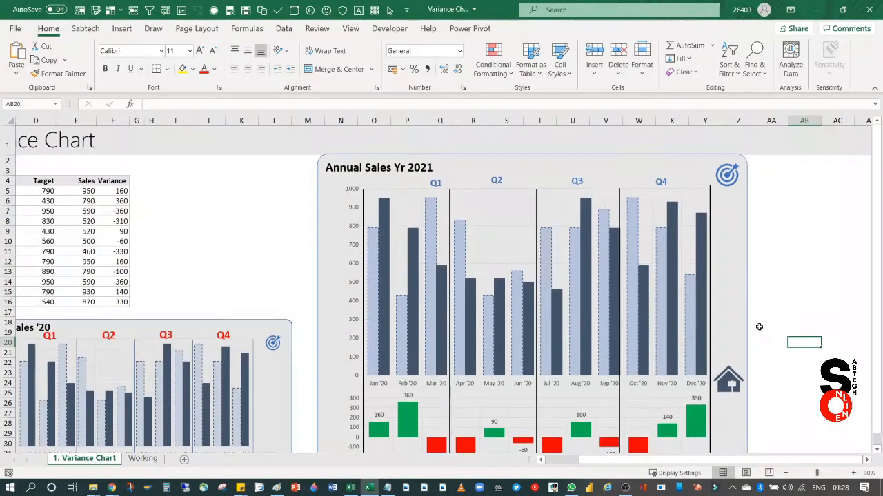
Move the Annual Sales '20 chart group well below the Annual Sales Yr 2021 panel, starting around row 58.
scroll(758, 327, "down", 1)
left_click(252, 285)
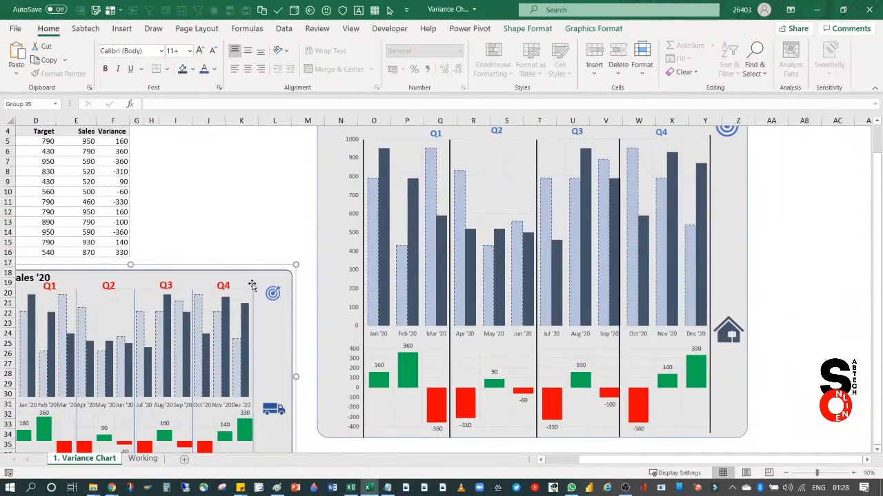
scroll(248, 344, "down", 2)
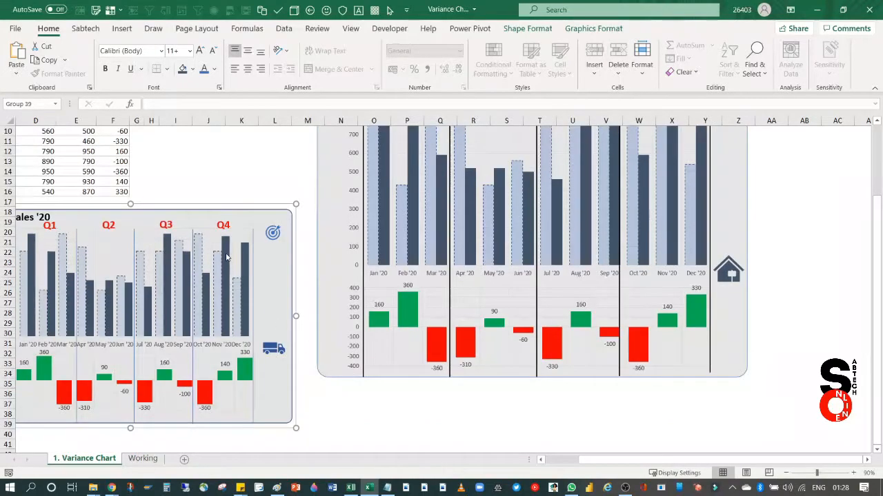
scroll(227, 269, "up", 3)
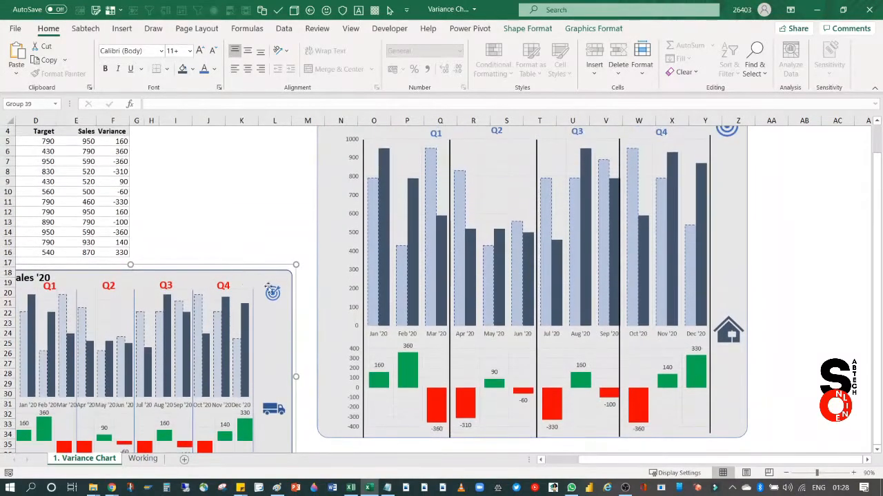
scroll(307, 334, "up", 1)
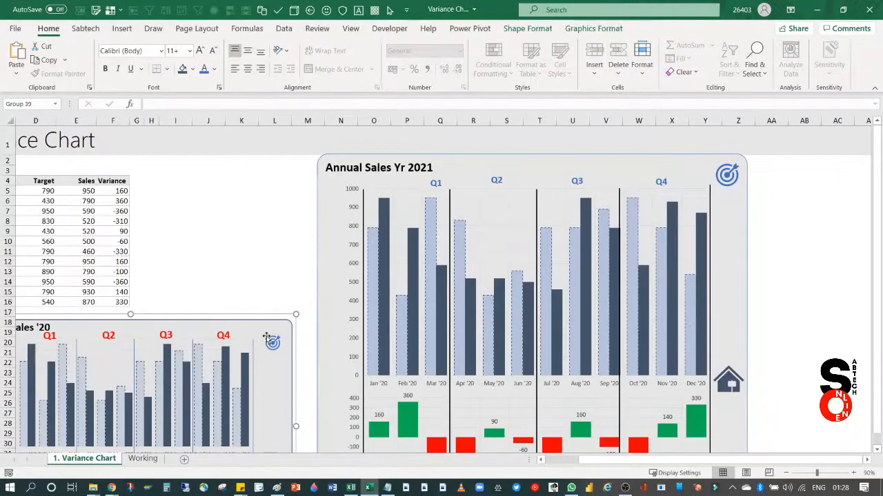
scroll(266, 336, "down", 2)
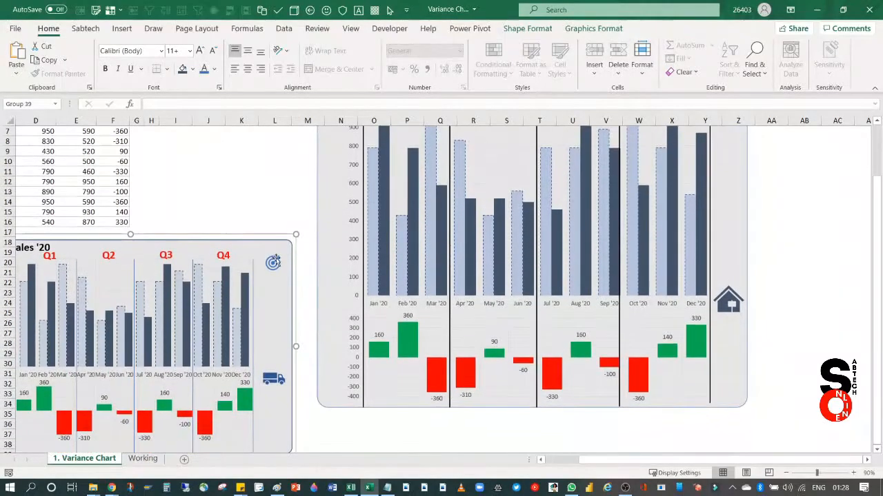
scroll(216, 297, "down", 1)
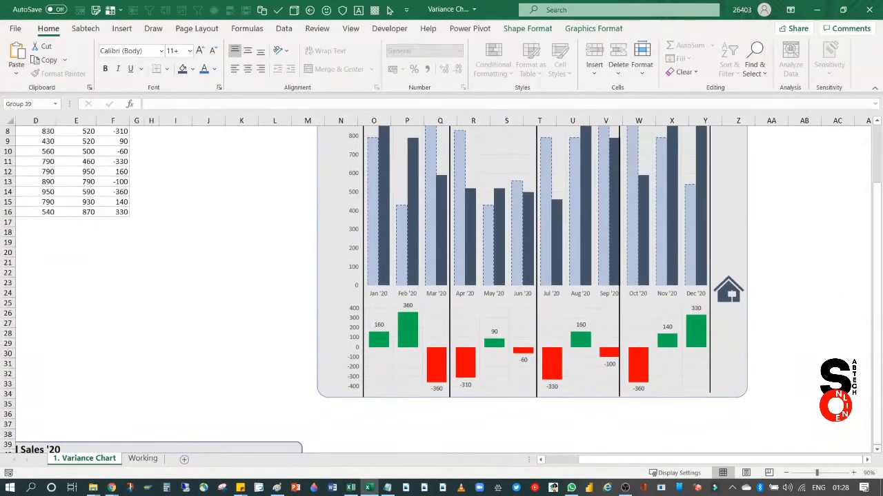
scroll(216, 297, "down", 7)
left_click_drag(266, 202, 363, 414)
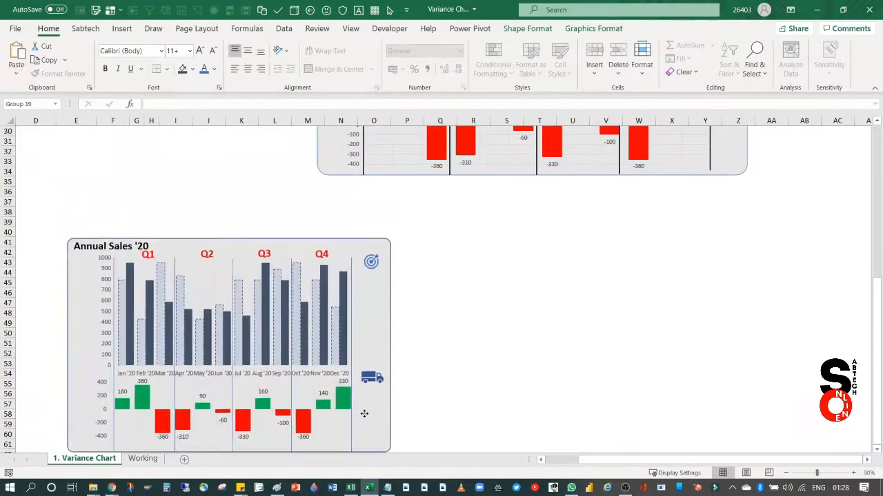
scroll(371, 310, "down", 4)
left_click_drag(376, 223, 408, 401)
Zoom the sheet out to 80% and look over the relocated group and the whole Annual Sales Yr 2021 panel.
scroll(434, 283, "up", 7)
scroll(360, 299, "down", 7)
scroll(322, 323, "up", 14)
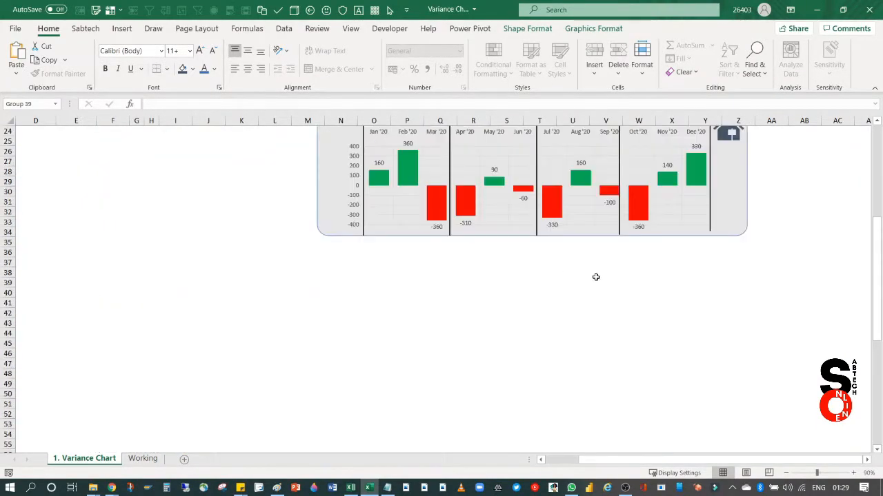
scroll(720, 293, "down", 1)
scroll(720, 293, "up", 1)
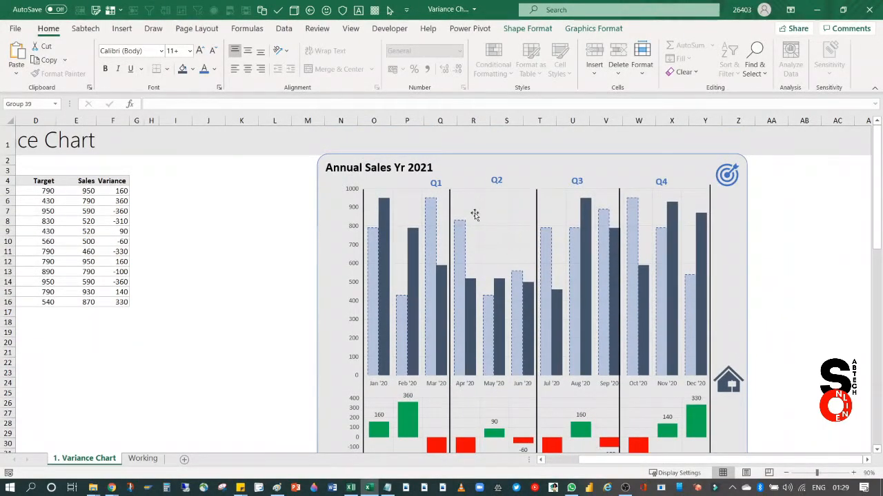
scroll(483, 224, "down", 1)
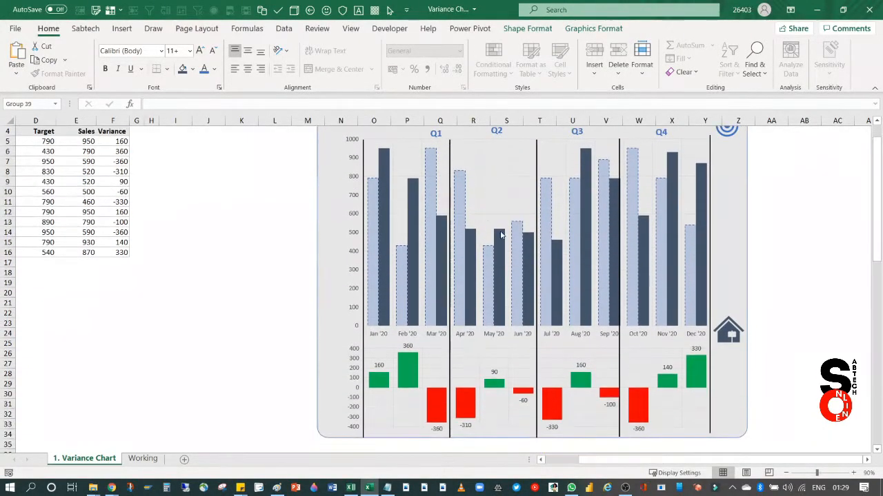
left_click(786, 474)
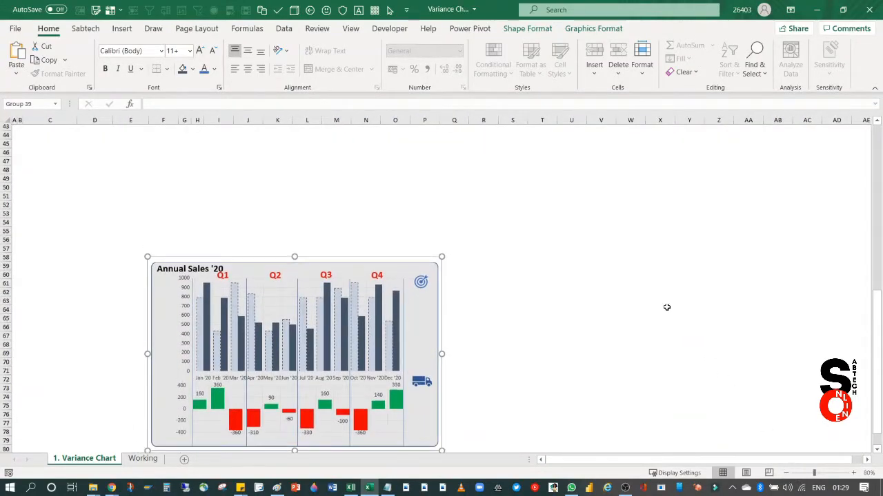
scroll(587, 284, "up", 15)
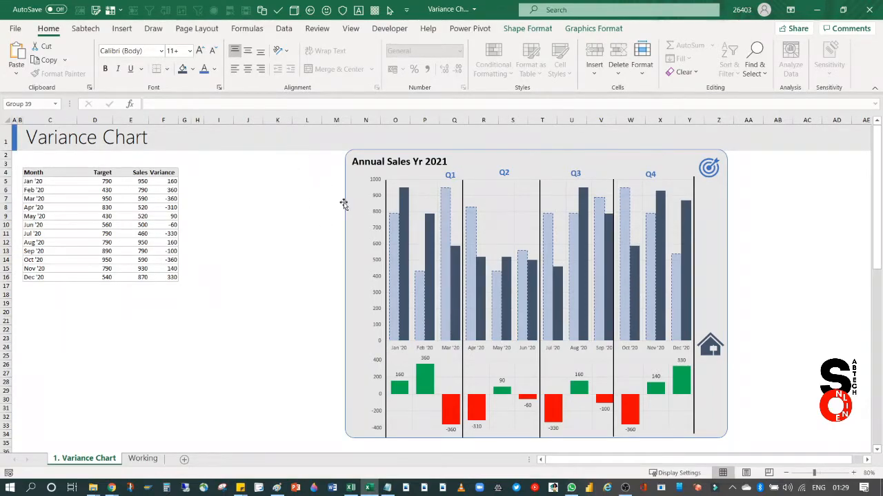
Try moving the panel's rounded background up and to the left, and undo the move.
left_click_drag(711, 207, 680, 200)
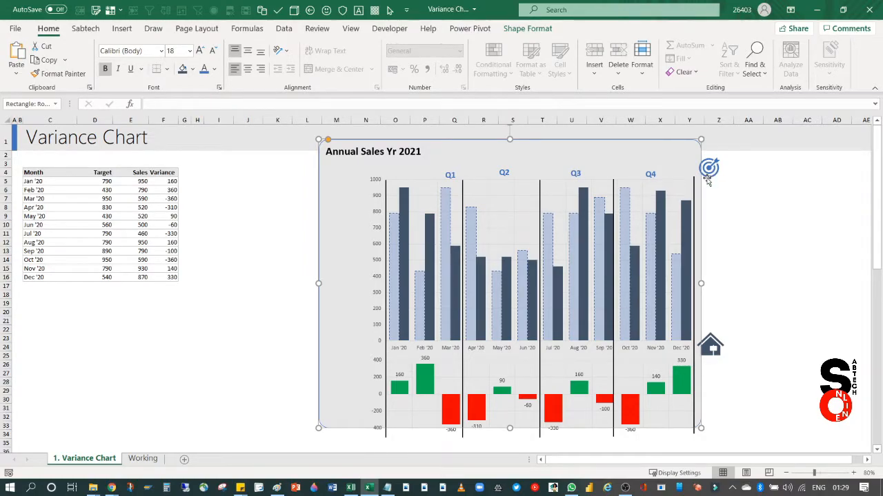
key("ctrl+z")
key("ctrl+z")
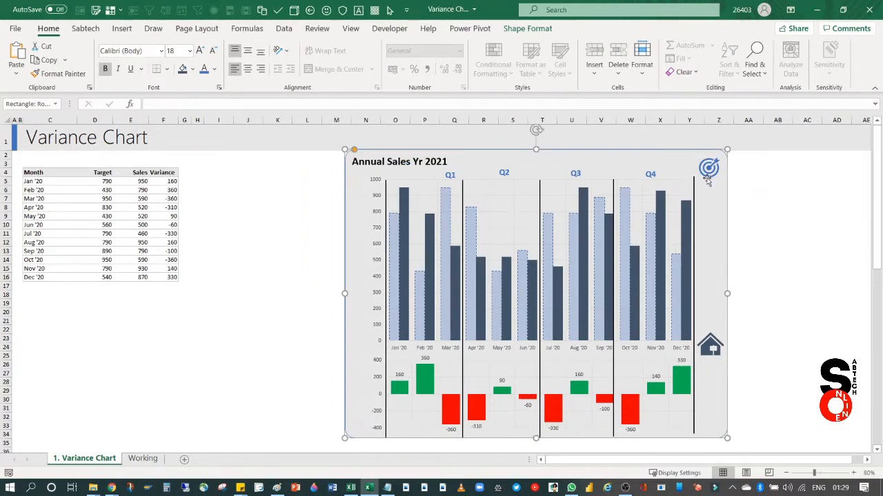
left_click(758, 211)
scroll(585, 355, "down", 1)
scroll(589, 358, "up", 1)
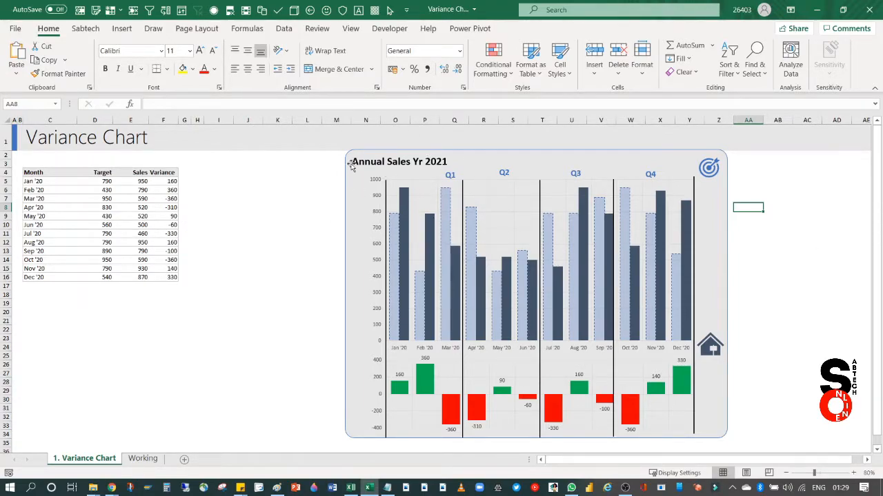
Try selecting the panel's rounded background together with the sales and variance charts, and release the selection.
left_click(400, 163)
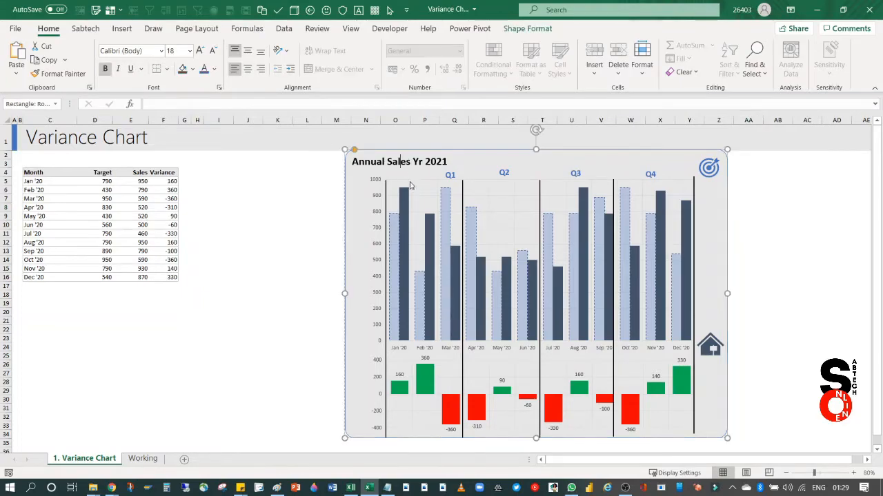
left_click(458, 228)
left_click(511, 380, "ctrl")
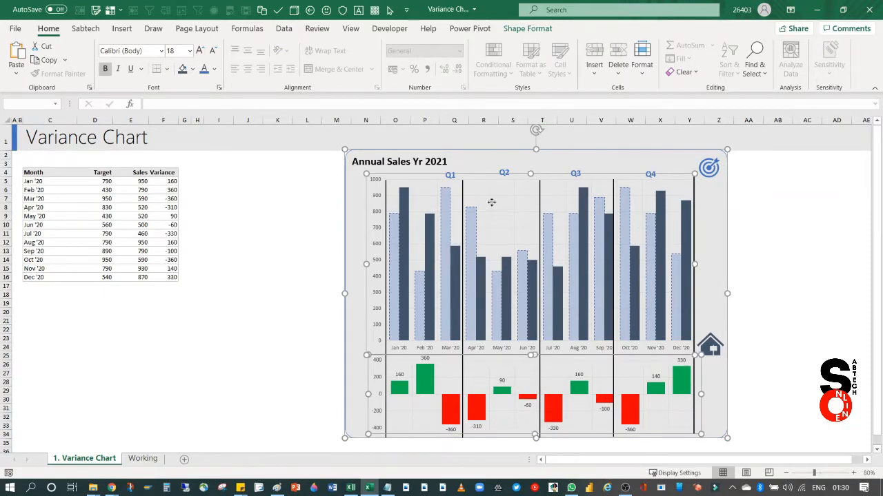
left_click(769, 235)
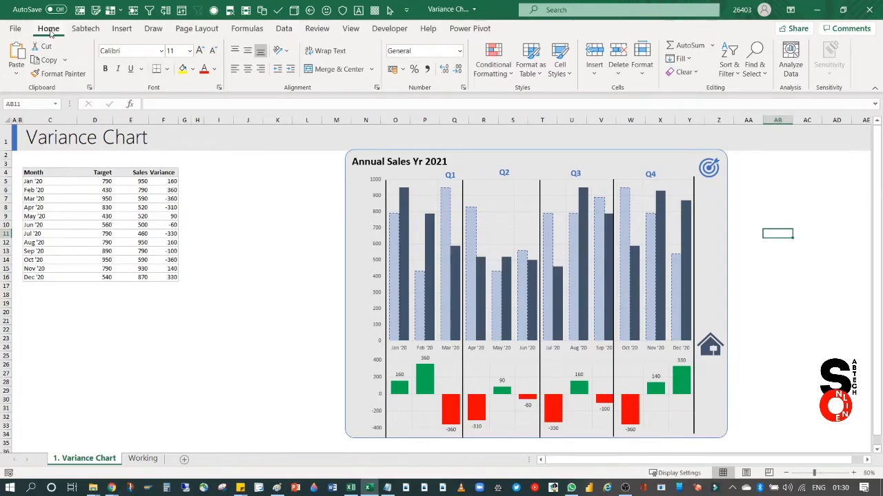
left_click(763, 74)
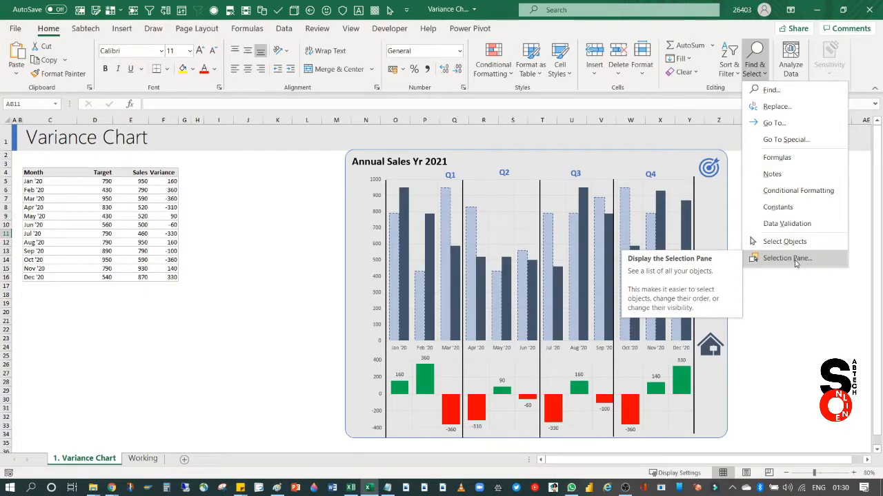
left_click(759, 242)
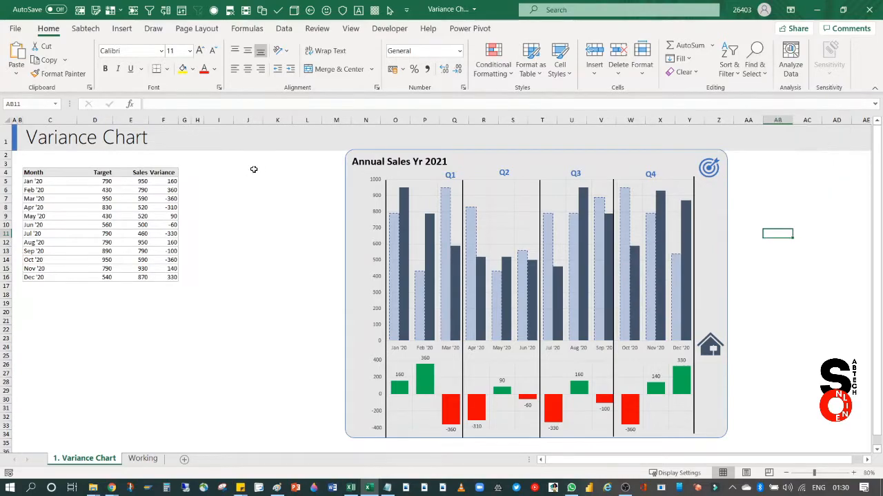
left_click(261, 171)
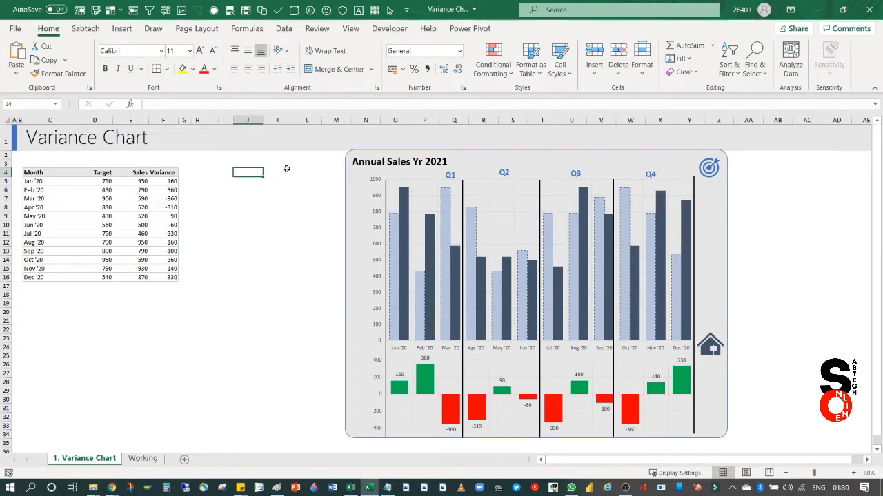
Turn on Select Objects mode and try it by enclosing all charts, labels, lines and icons of the Annual Sales Yr 2021 panel.
left_click(763, 75)
left_click(781, 242)
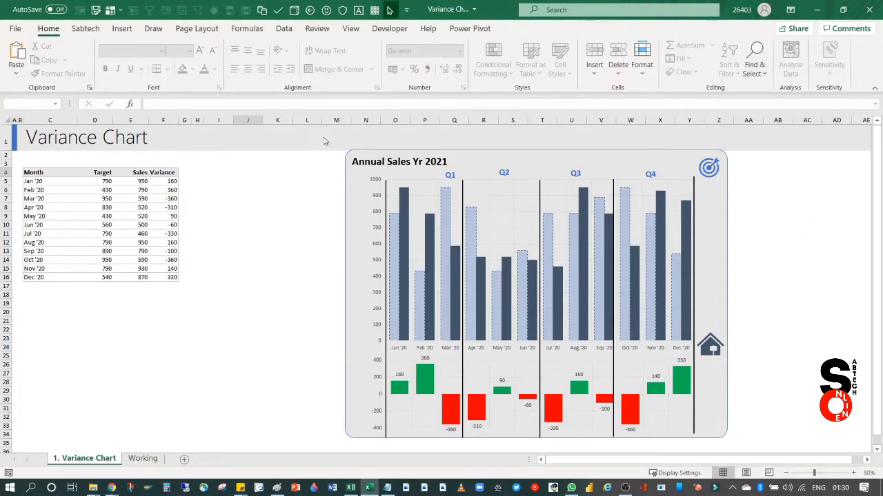
left_click_drag(326, 145, 754, 452)
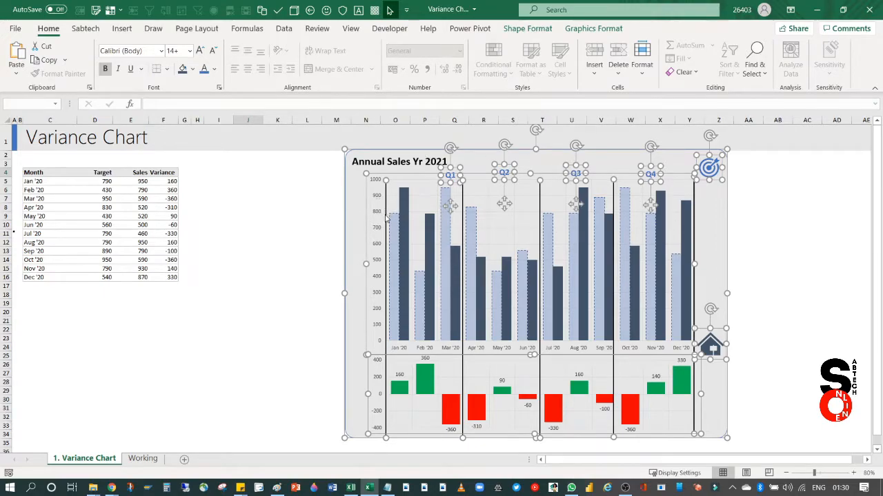
left_click(382, 166)
left_click(413, 165)
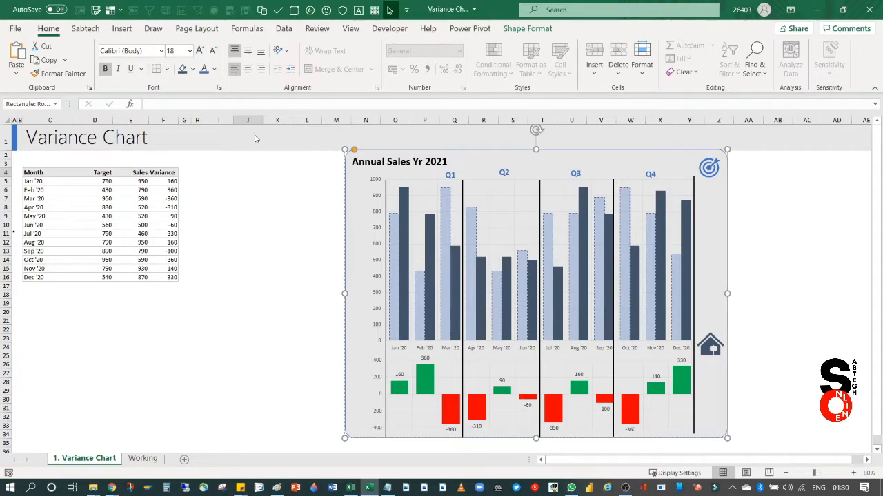
Select the panel background with all its charts, quarter labels, divider lines and icons, and group them into one object.
left_click_drag(285, 139, 772, 351)
scroll(818, 329, "up", 4)
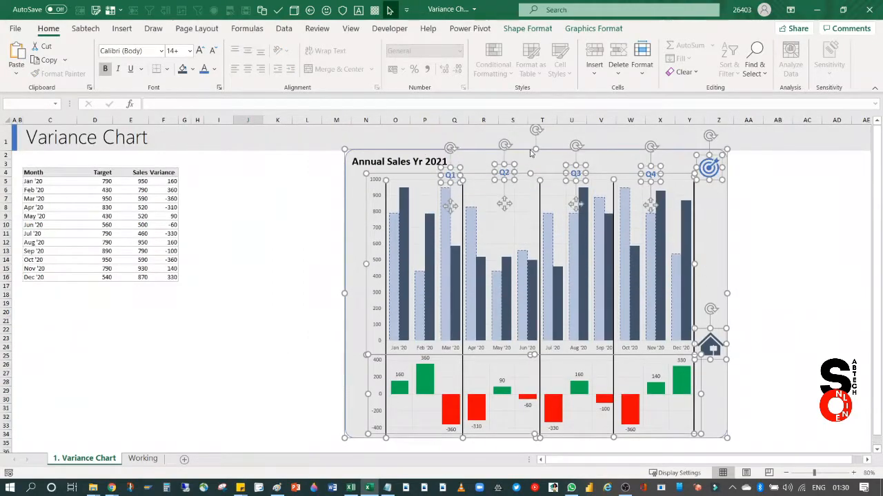
right_click(695, 177)
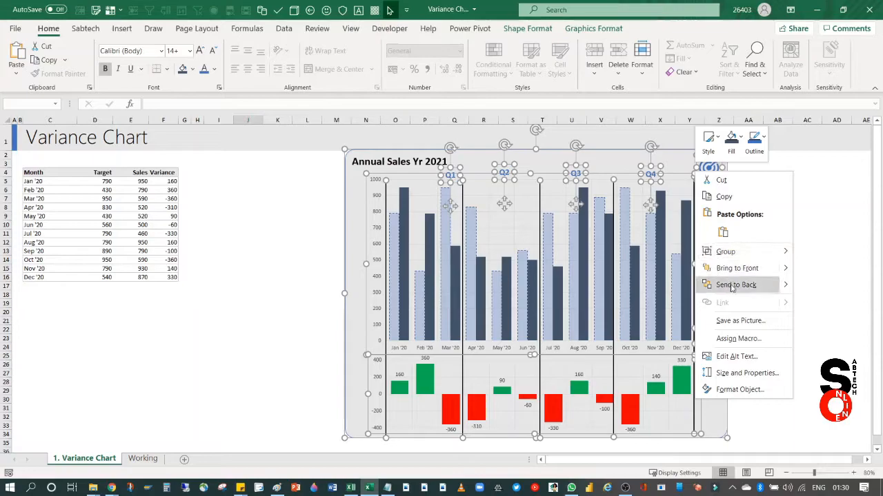
mouse_move(731, 256)
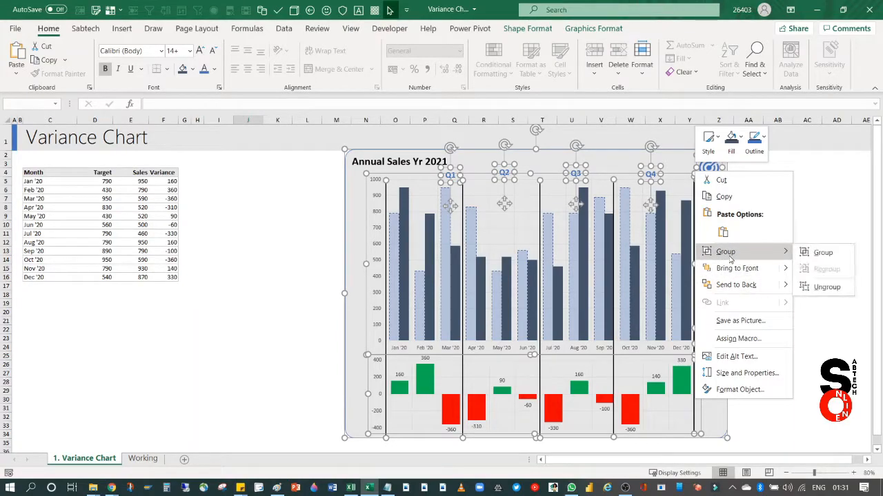
left_click(820, 252)
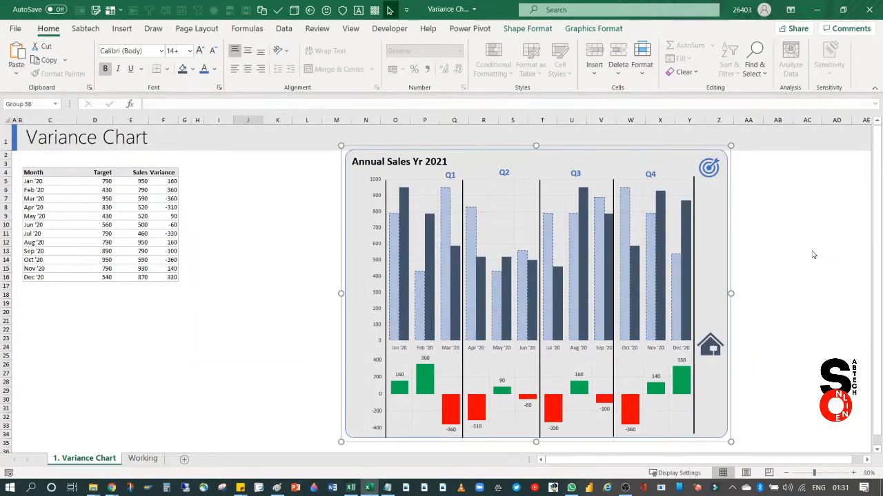
Try moving the background rectangle within the grouped panel slightly to the right, and undo the move.
left_click(716, 207)
mouse_move(714, 206)
left_mouse_down()
mouse_move(610, 192)
mouse_move(719, 211)
mouse_move(720, 202)
left_mouse_up()
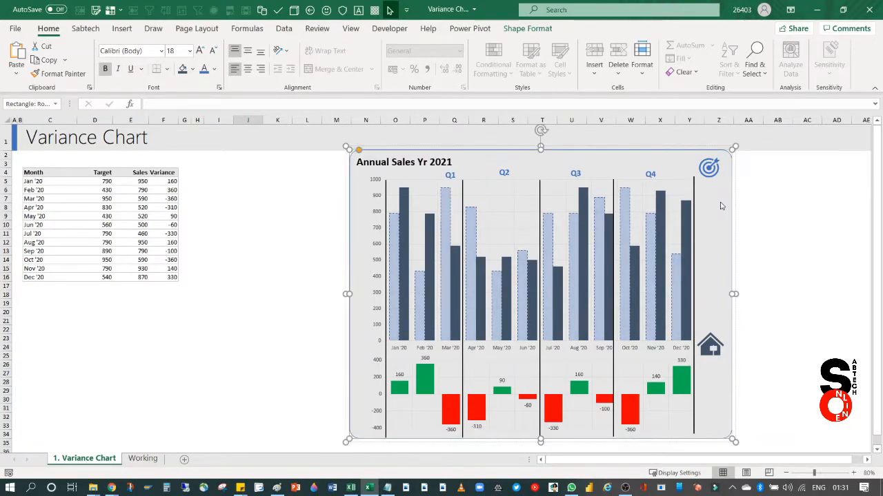
key("ctrl+z")
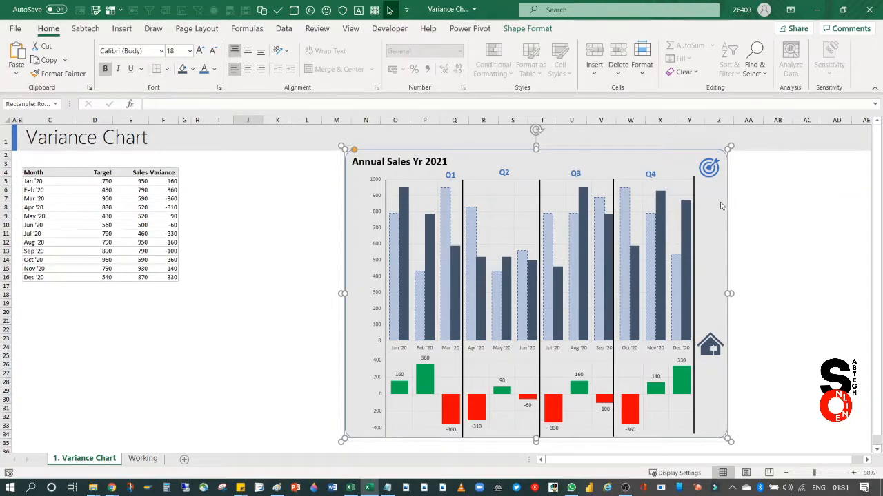
left_click(755, 220)
left_click(389, 165)
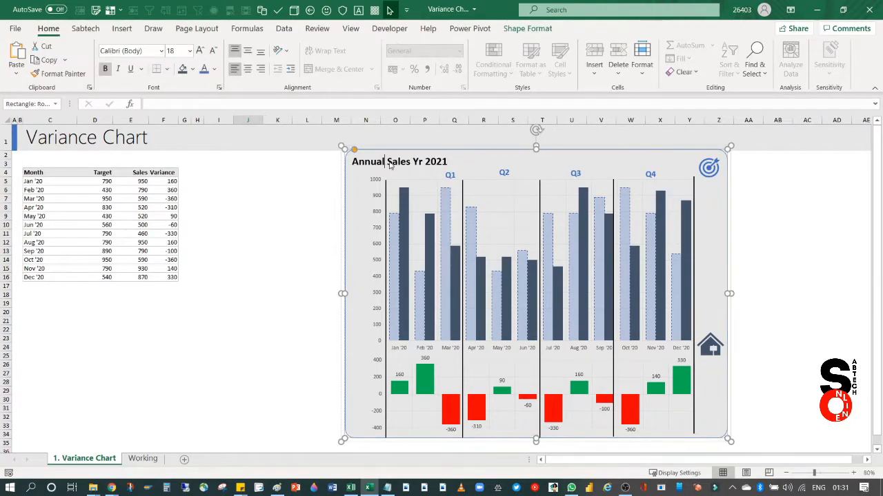
left_click(832, 222)
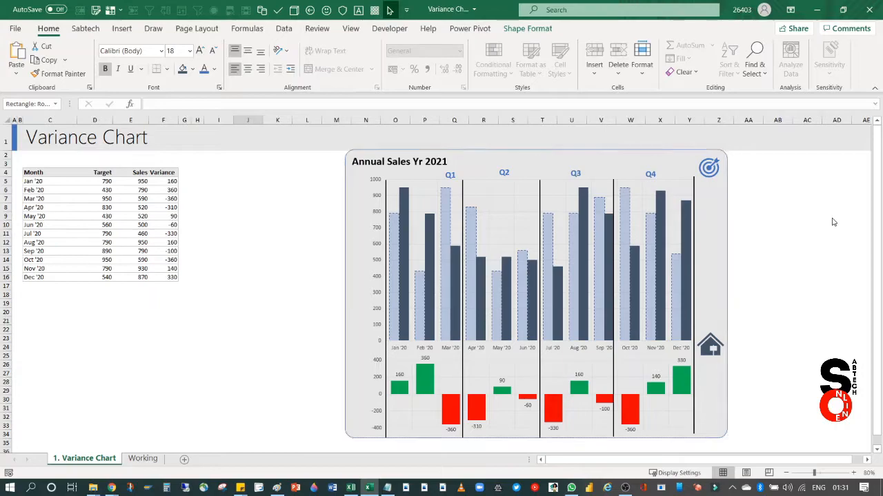
left_click(877, 238)
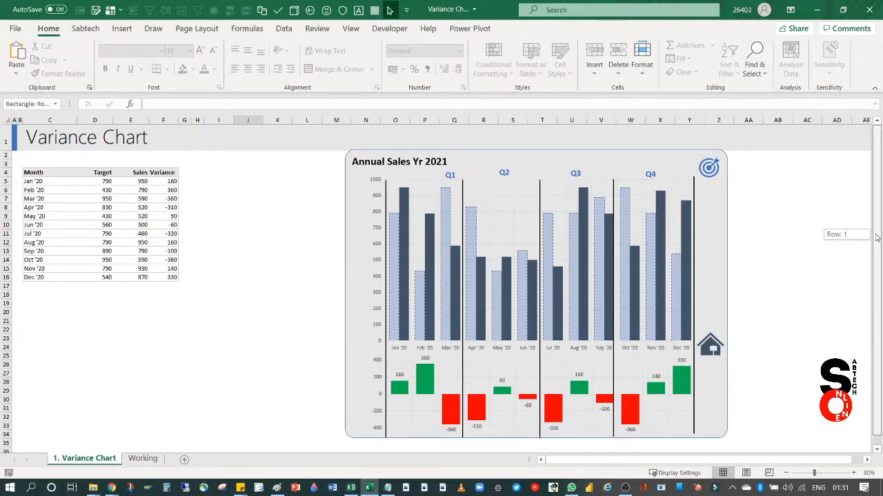
Select the whole Annual Sales Yr 2021 panel by enclosing it, and ungroup it.
left_click(786, 473)
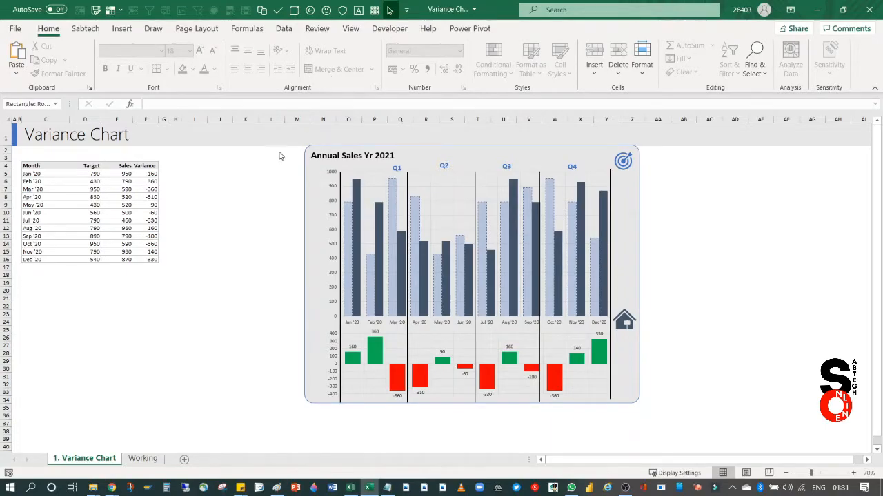
left_click_drag(279, 128, 659, 424)
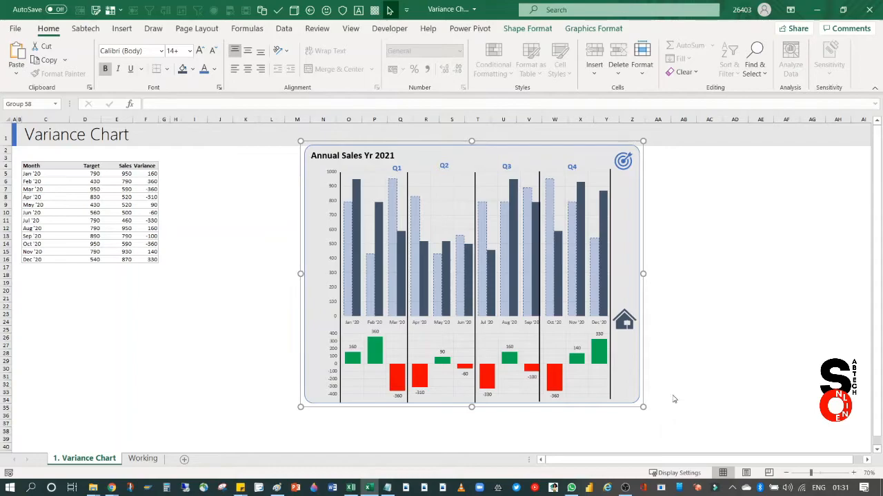
right_click(628, 162)
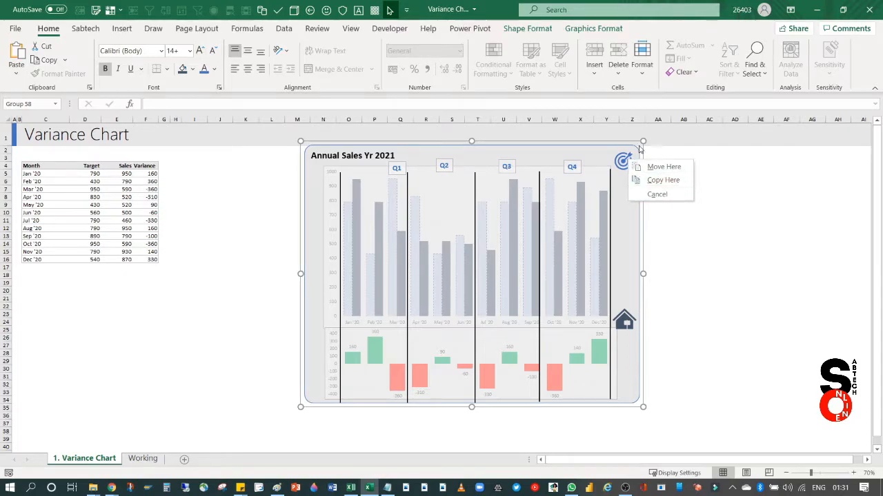
right_click(641, 144)
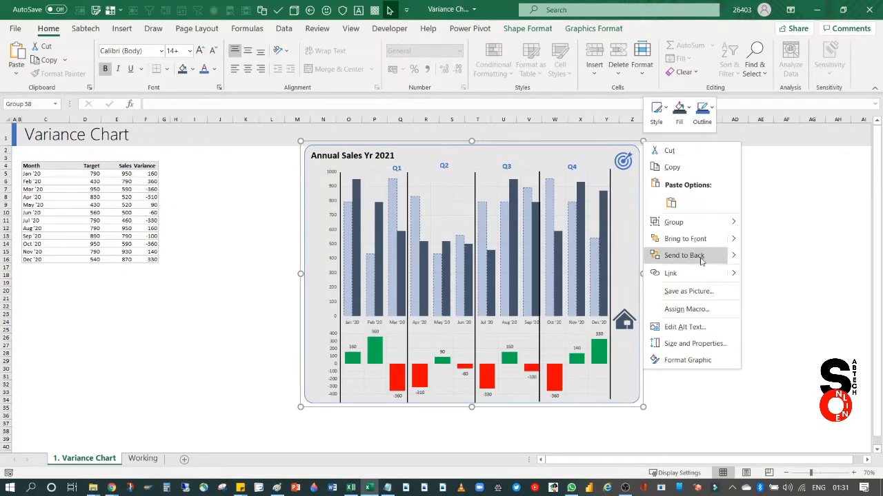
mouse_move(732, 226)
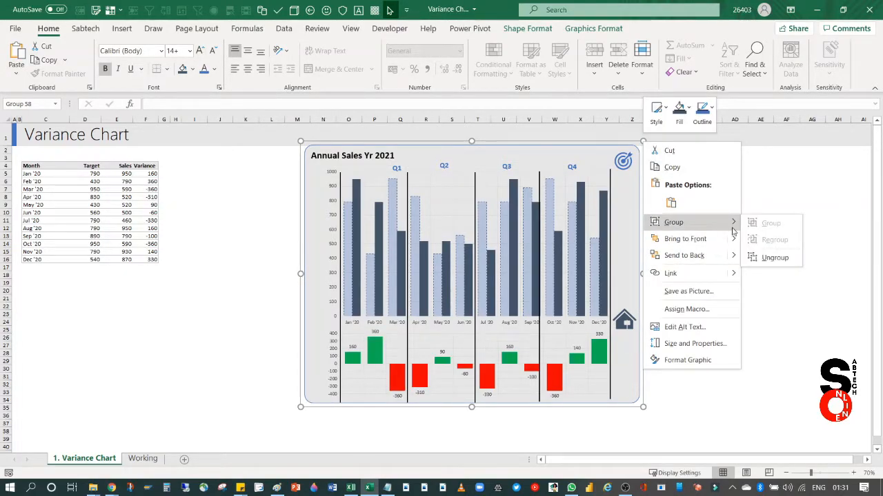
left_click(773, 257)
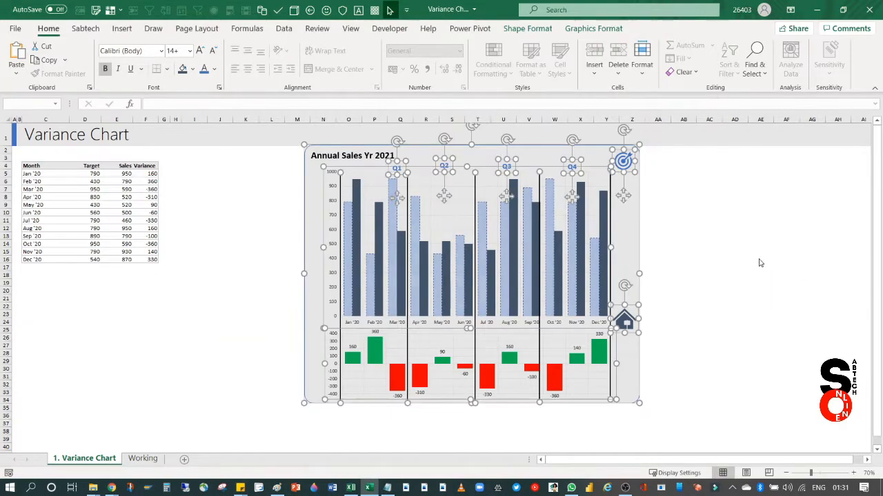
Check the ungrouped panel by separately selecting its rounded background and the divider line after Dec '20, and release the selection.
left_click(253, 251)
left_click(319, 158)
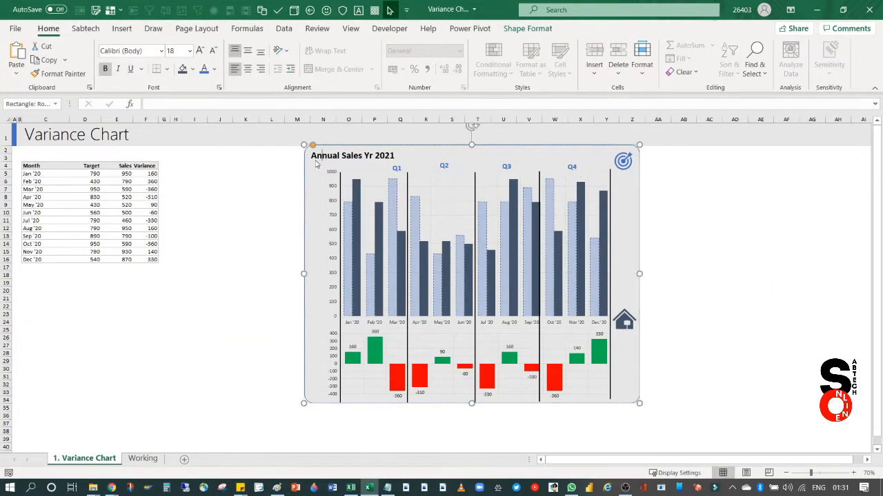
left_click(273, 180)
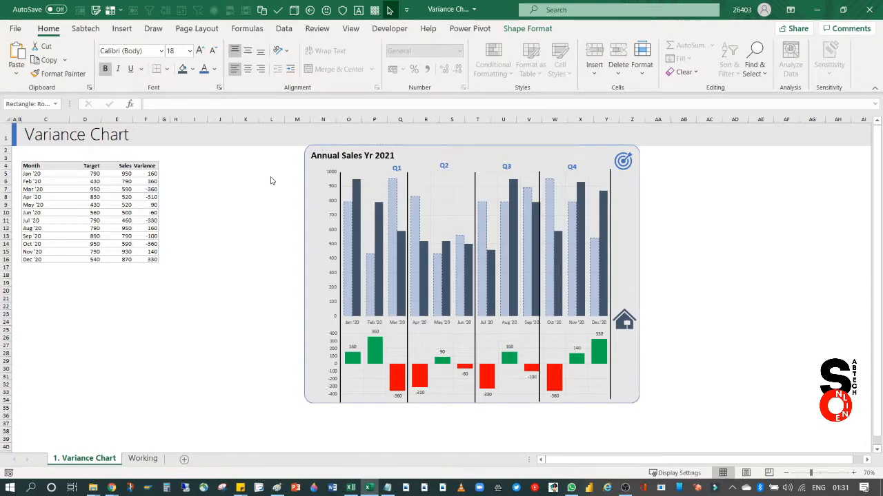
left_click(312, 156)
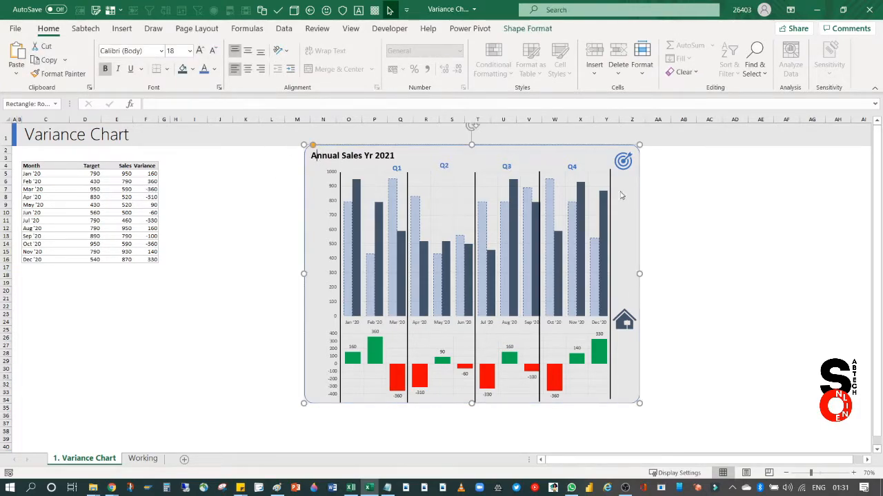
left_click(610, 378)
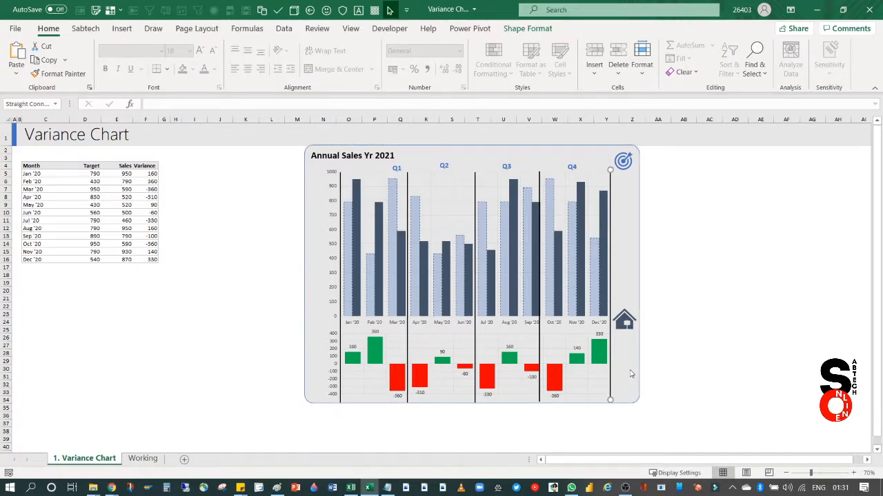
left_click(697, 287)
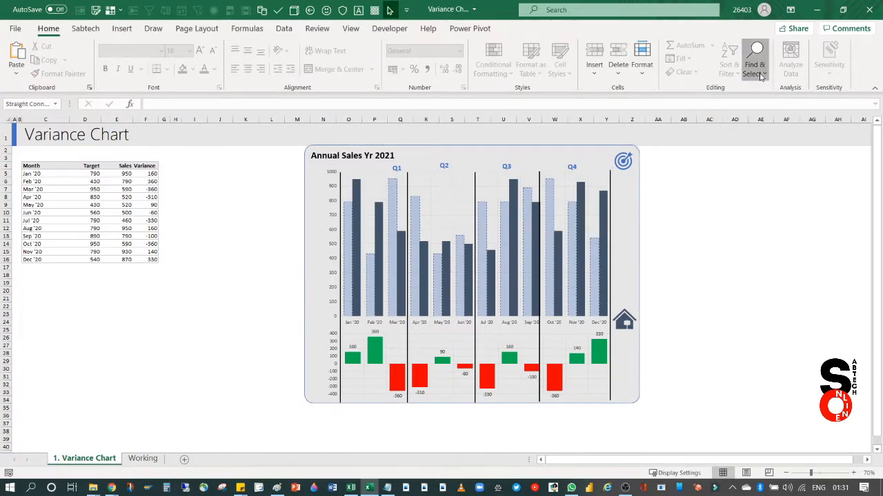
Open the Selection Pane and look through the list of objects on the sheet.
left_click(761, 77)
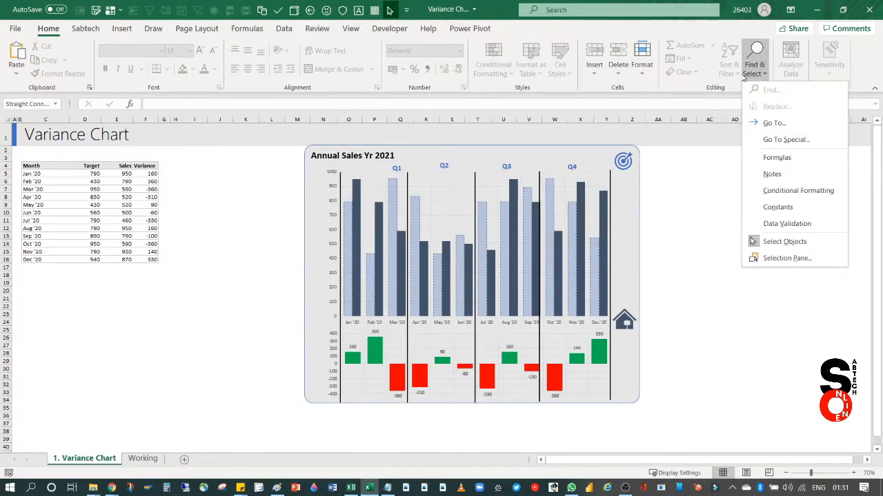
left_click(778, 262)
scroll(788, 227, "down", 1)
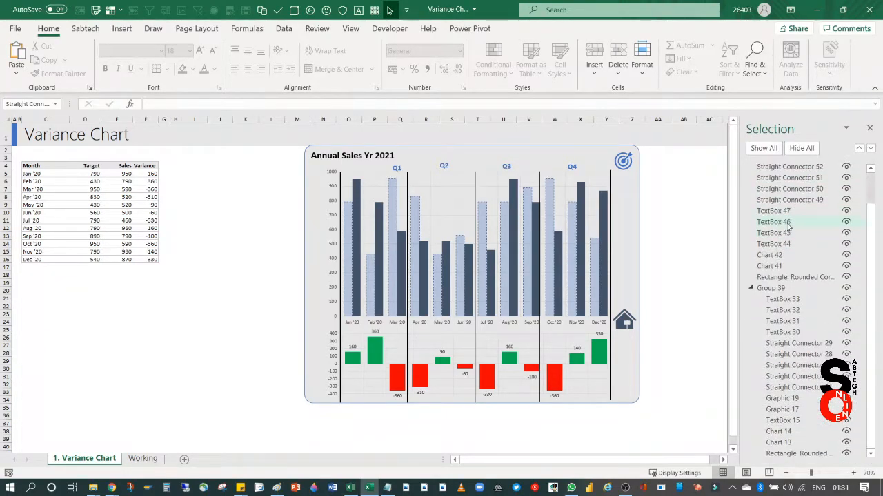
scroll(782, 296, "up", 1)
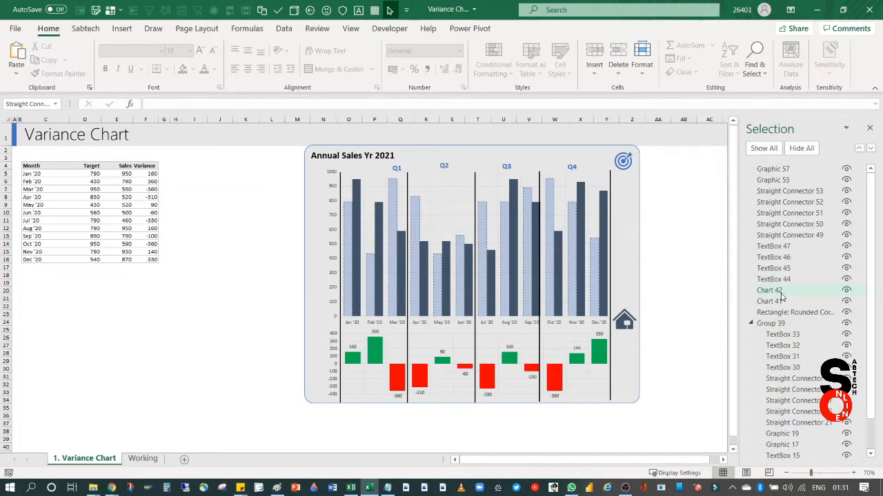
Identify the quarter labels TextBox 47 to TextBox 44 and the divider lines Straight Connector 49 to 52 by selecting their entries.
left_click(773, 246)
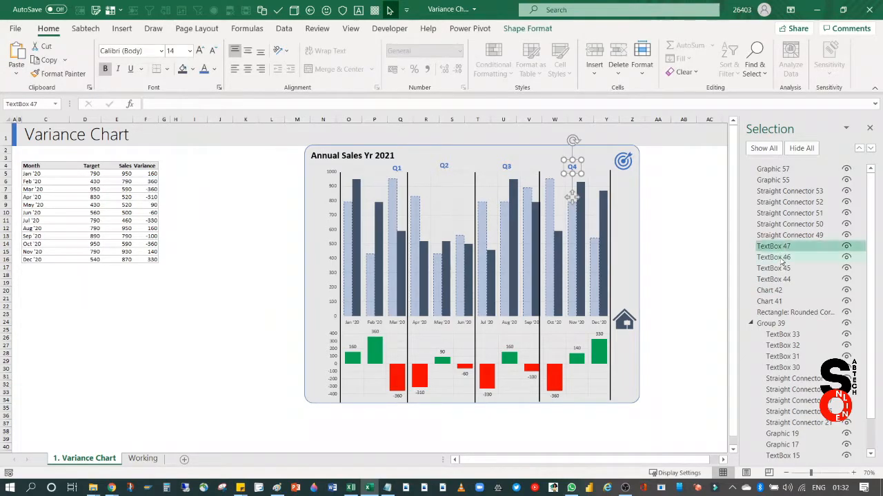
left_click(779, 258)
left_click(779, 269)
left_click(778, 279)
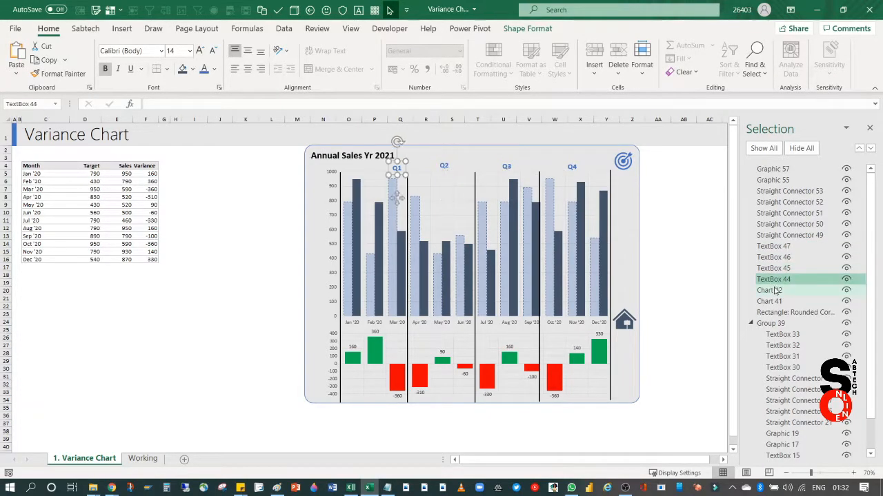
left_click(775, 246)
left_click(778, 238)
left_click(777, 226)
left_click(777, 205)
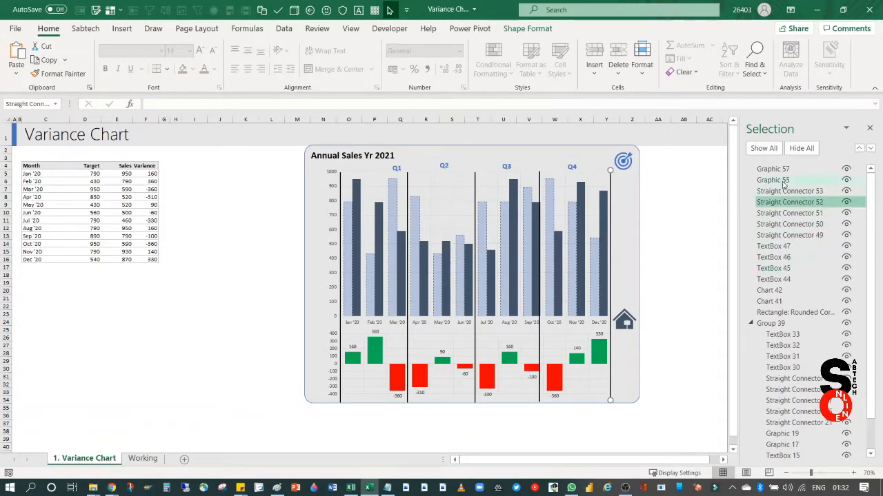
Check TextBox 33 inside Group 39, and collapse the group in the object list.
scroll(782, 227, "down", 2)
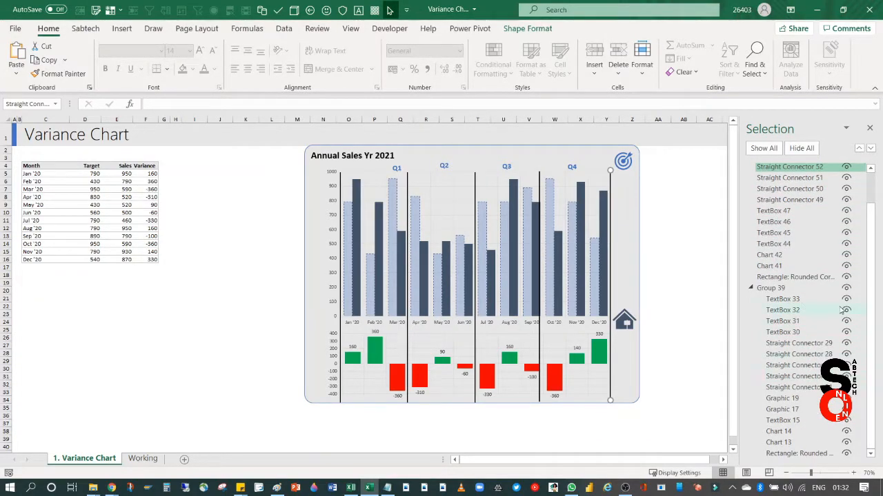
left_click(791, 300)
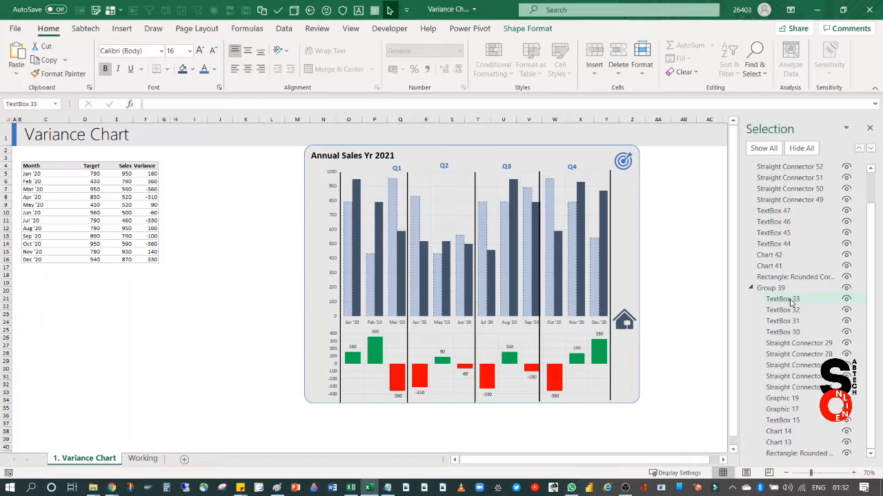
scroll(782, 310, "up", 2)
left_click(752, 323)
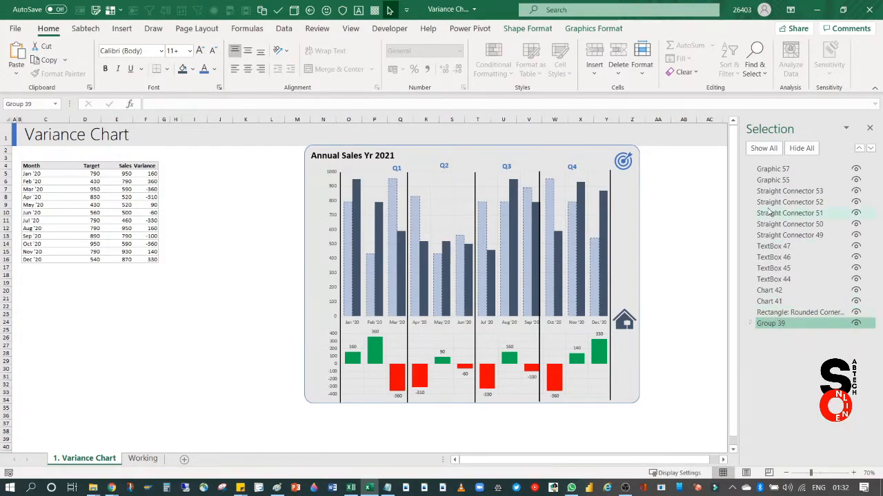
Identify the panel's icons and divider lines by selecting the graphics and Straight Connector 53 to 49 one after another.
left_click(780, 172)
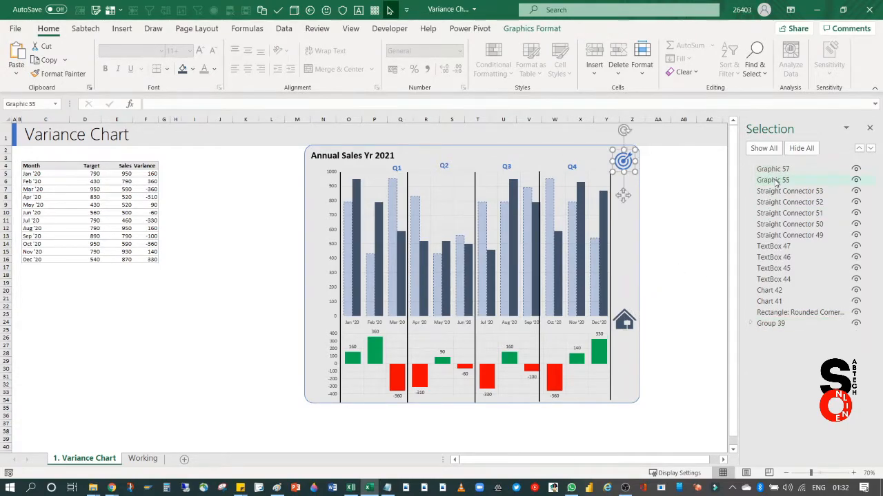
left_click(775, 192)
left_click(780, 203)
left_click(783, 214)
left_click(787, 225)
left_click(783, 235)
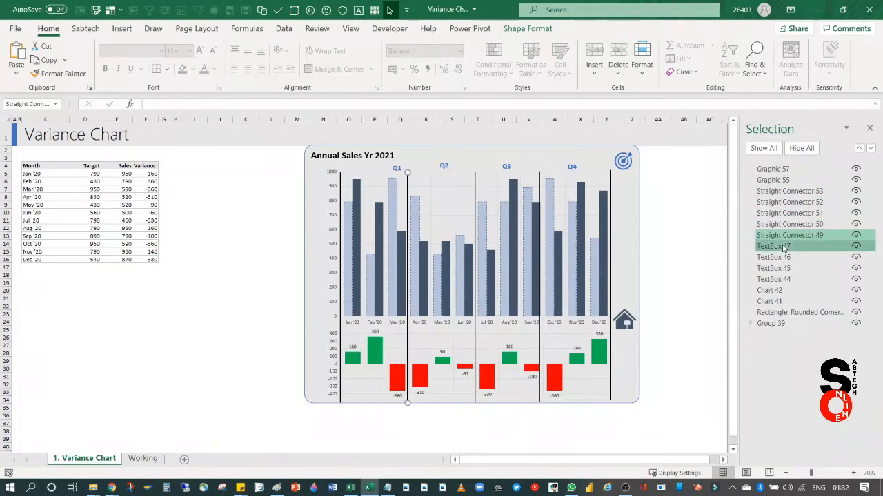
Identify TextBox 47 to TextBox 44, Chart 42, Chart 41 and the rounded rectangle by selecting each entry in the object list.
left_click(785, 247)
left_click(779, 258)
left_click(778, 269)
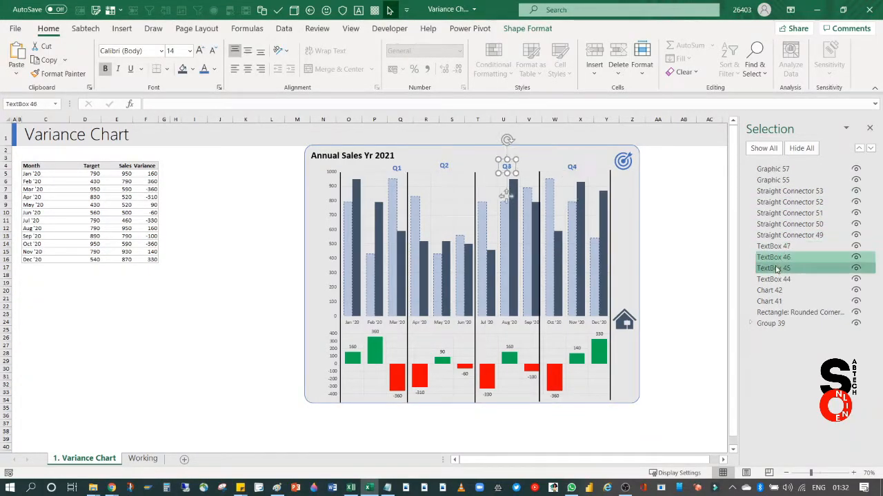
left_click(777, 280)
left_click(773, 291)
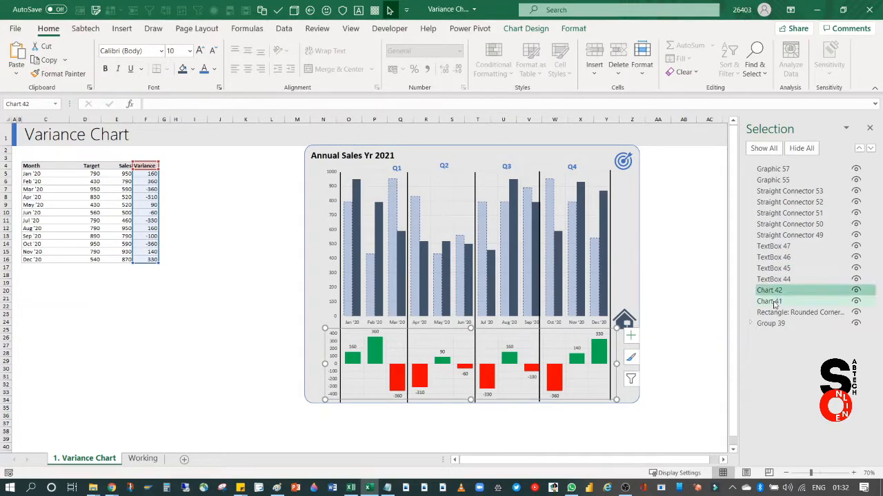
left_click(774, 302)
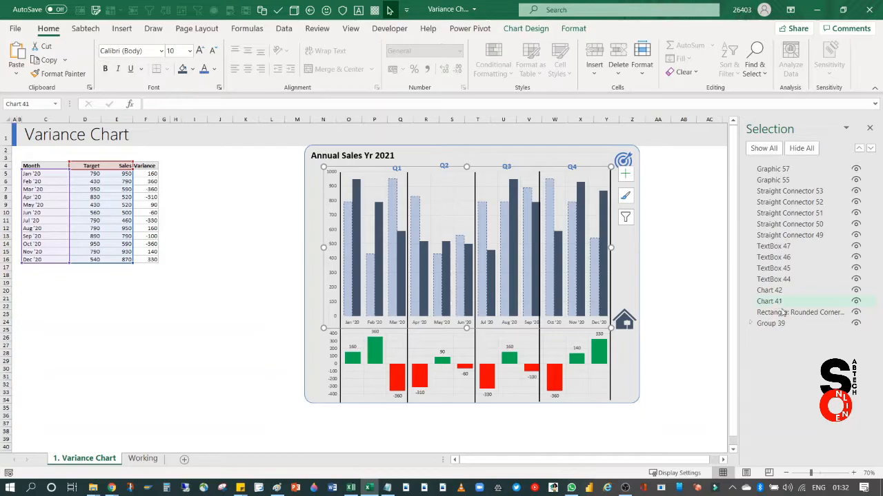
left_click(775, 313)
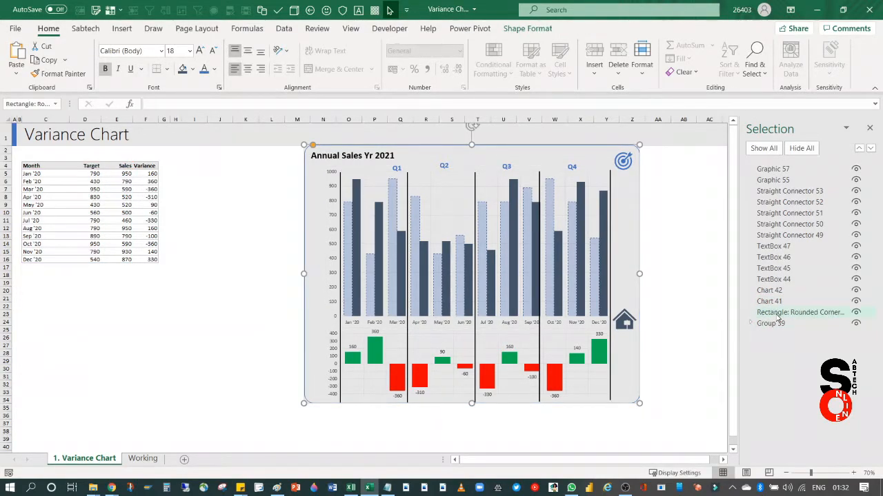
Expand Group 39, check its text boxes and rounded rectangle on the sheet, and collapse the group again.
left_click(751, 324)
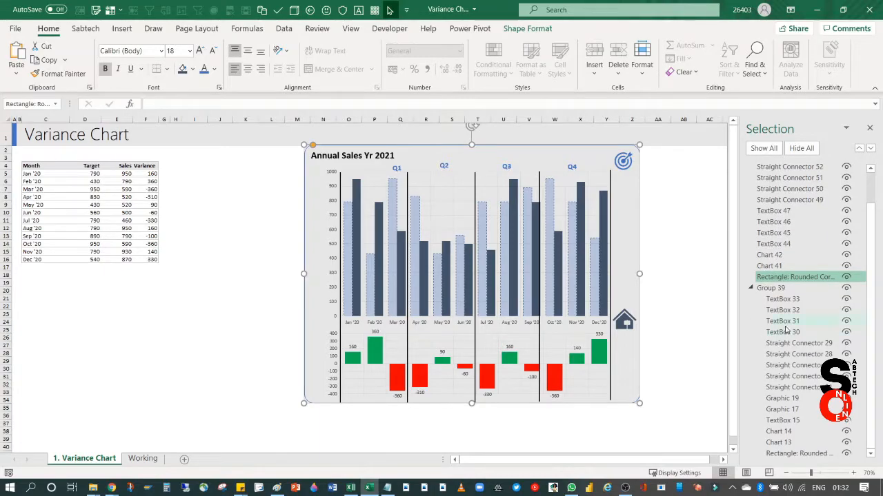
left_click(790, 301)
left_click(783, 310)
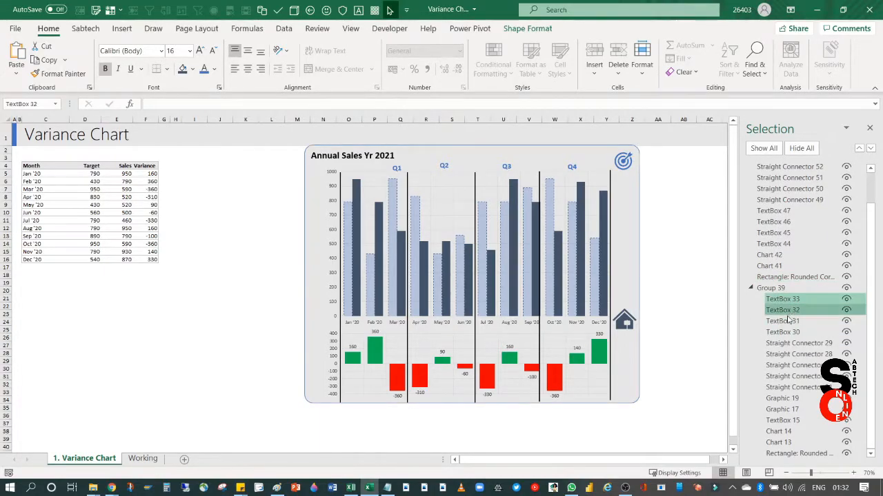
left_click(783, 322)
left_click(783, 333)
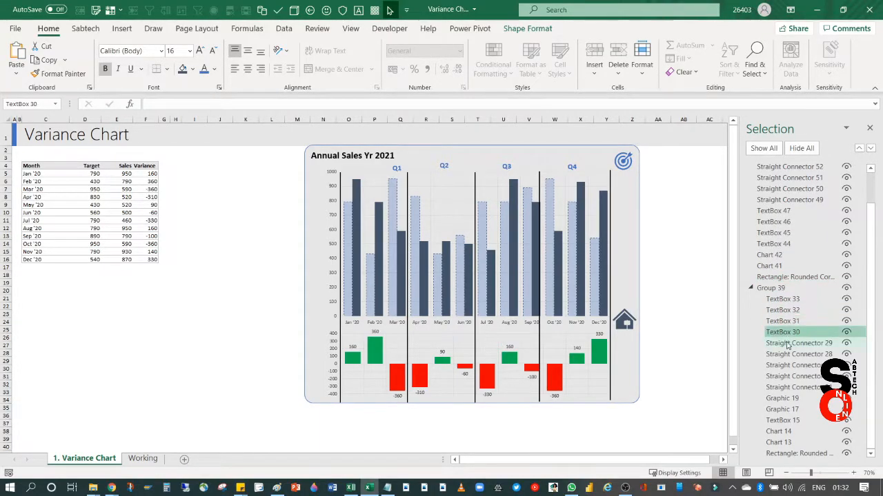
left_click(791, 421)
left_click(797, 453)
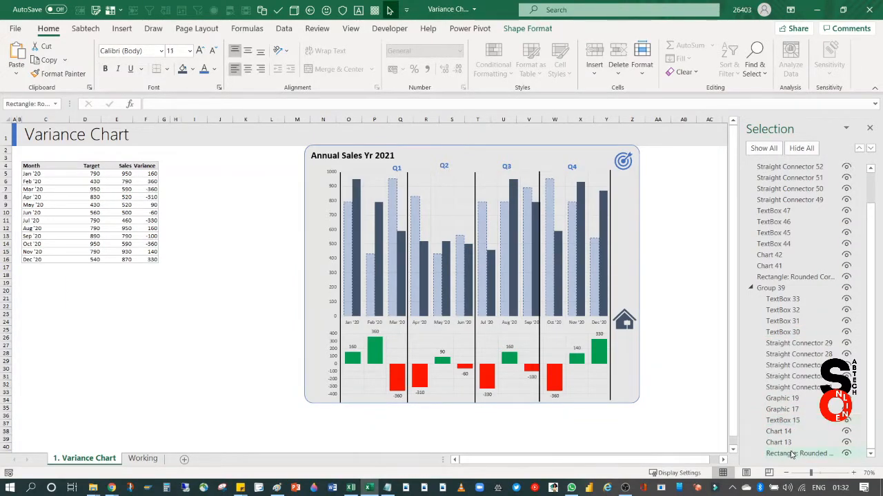
scroll(765, 276, "up", 1)
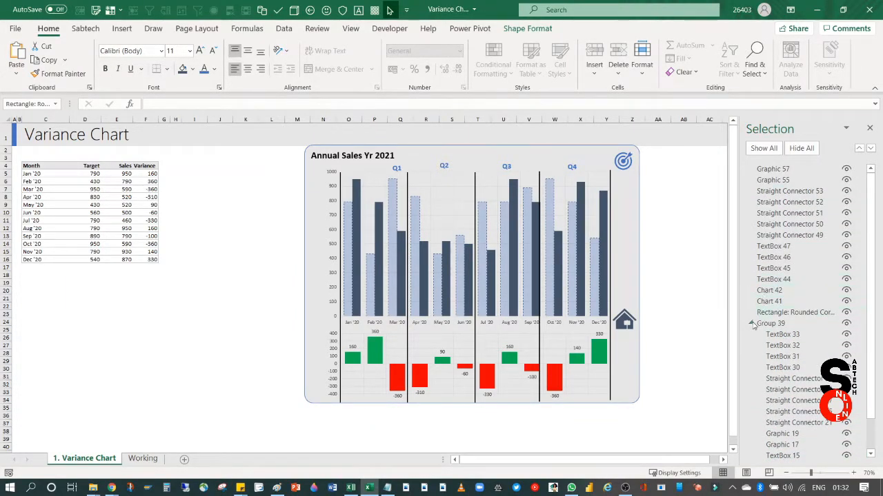
left_click(752, 324)
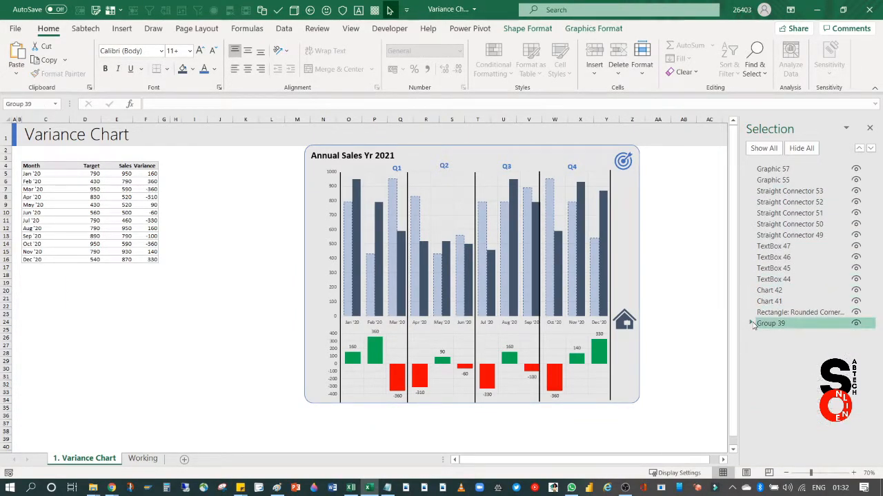
Delete the title text "Annual Sales Yr 2021" from the panel's rounded rectangle.
left_click(388, 159)
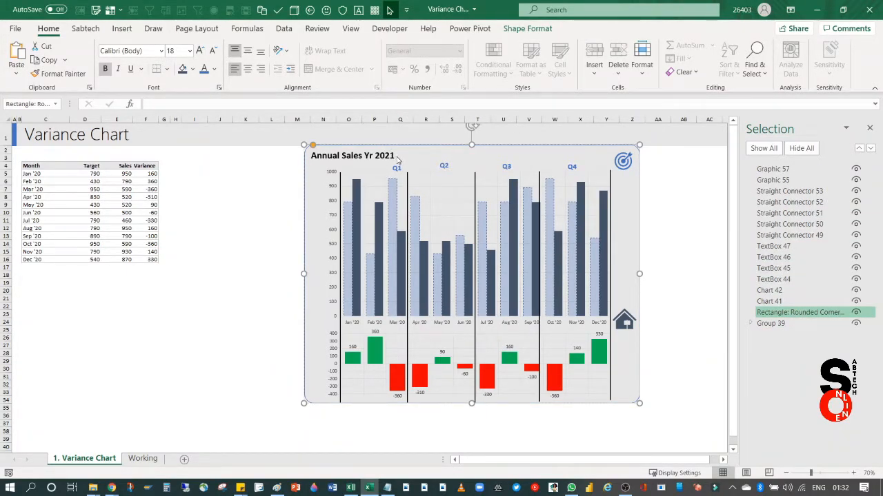
triple_click(397, 160)
key("Delete")
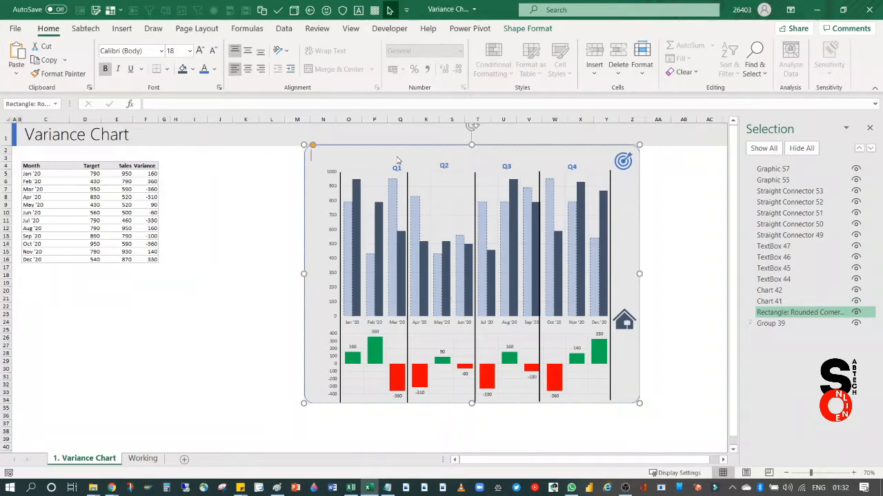
left_click(274, 198)
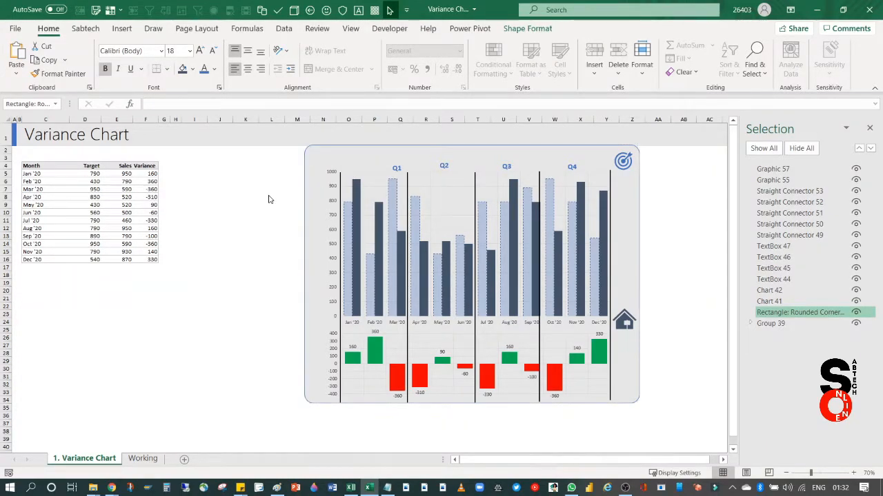
Insert a text box between the data table and the chart panel containing "Annual Sales Yr 2021".
left_click(122, 28)
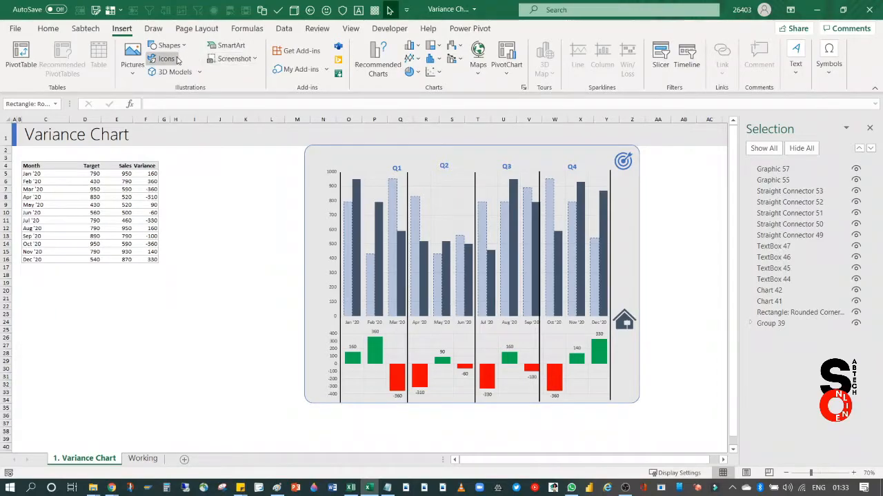
left_click(185, 50)
left_click(154, 76)
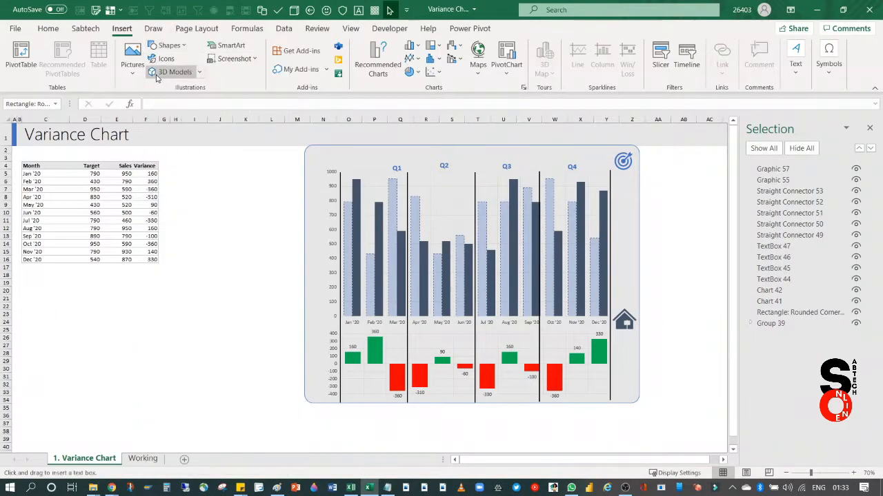
left_click_drag(218, 181, 229, 216)
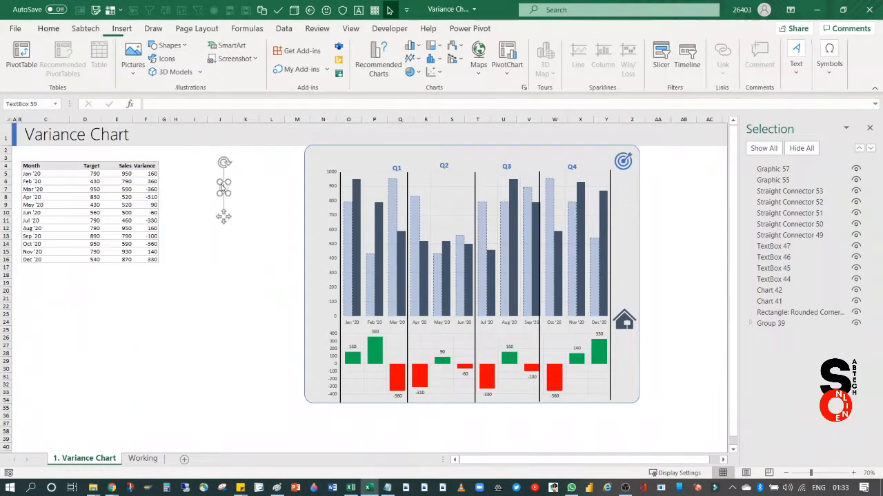
type("Annual")
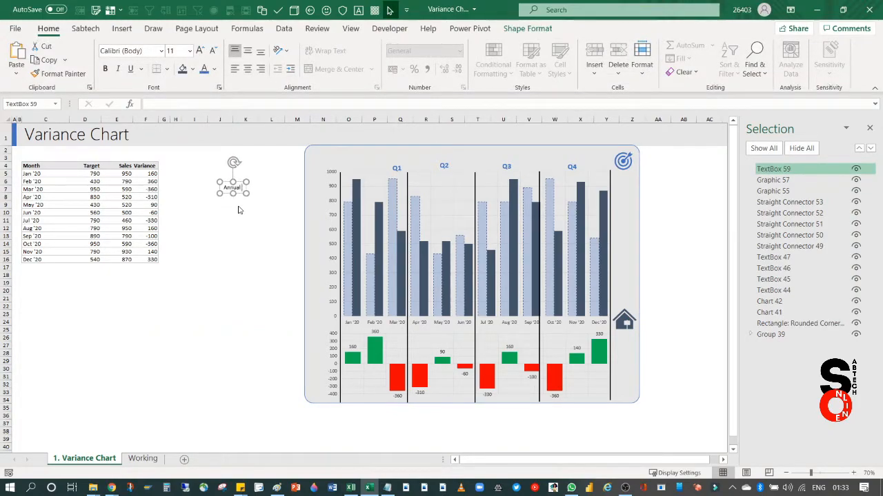
type(" Sales Yr 2021")
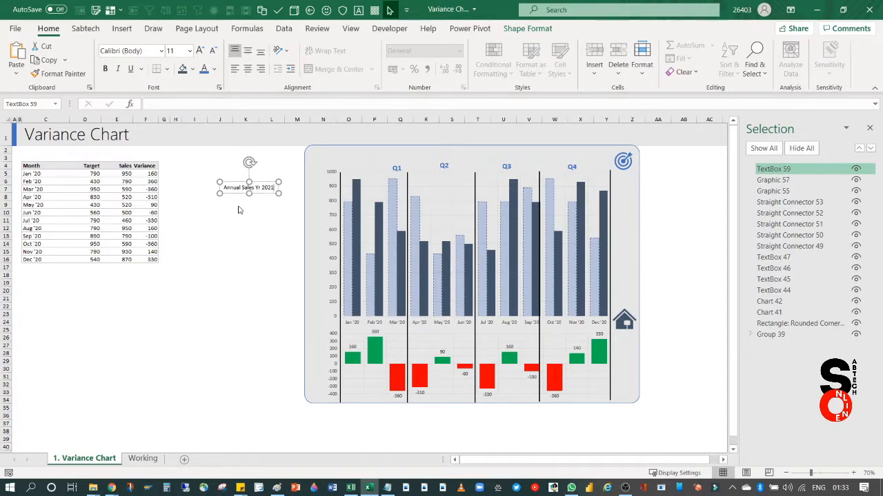
Format the new text box's text as bold at font size 18.
key("ctrl+a")
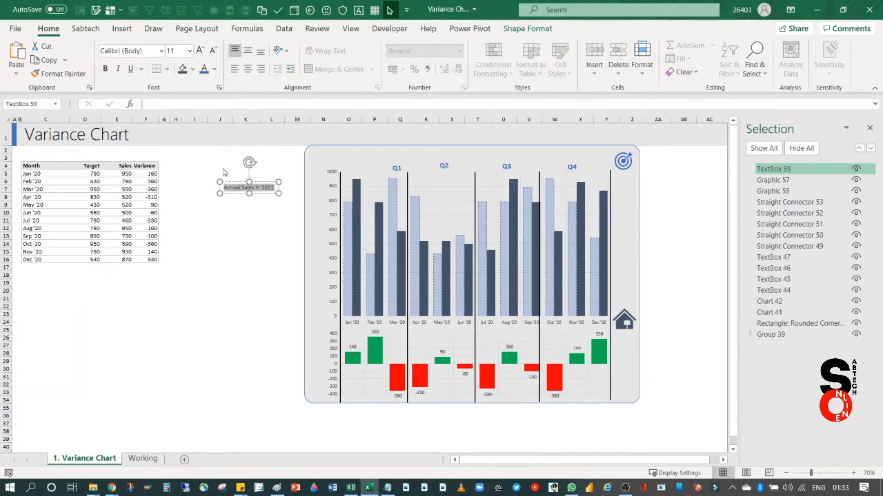
left_click(199, 51)
left_click(199, 51)
left_click(199, 51)
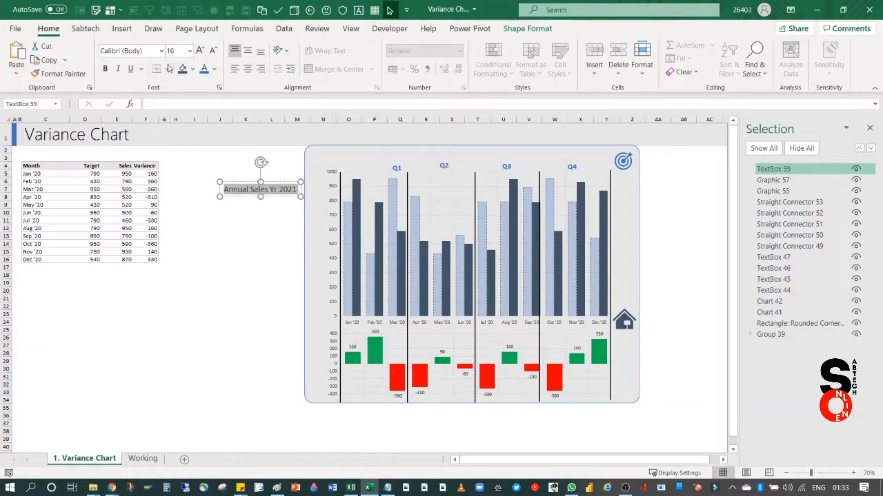
left_click(106, 69)
left_click(106, 70)
left_click(105, 70)
left_click(215, 72)
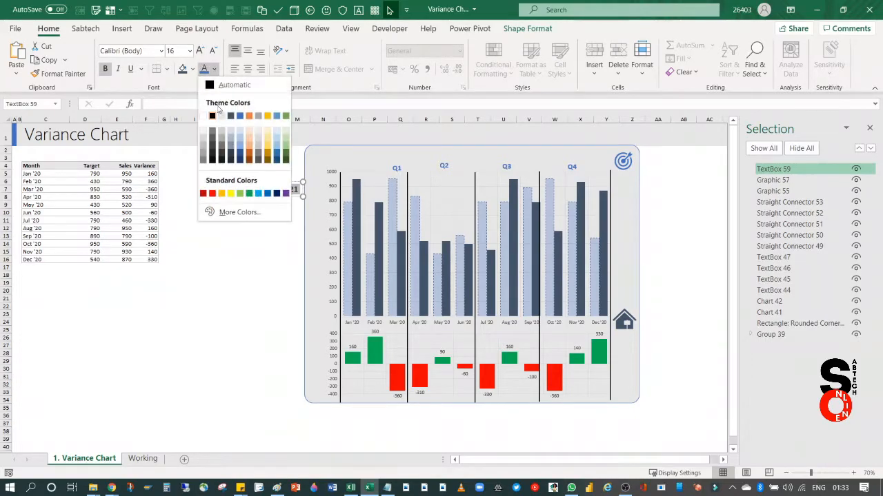
key("Escape")
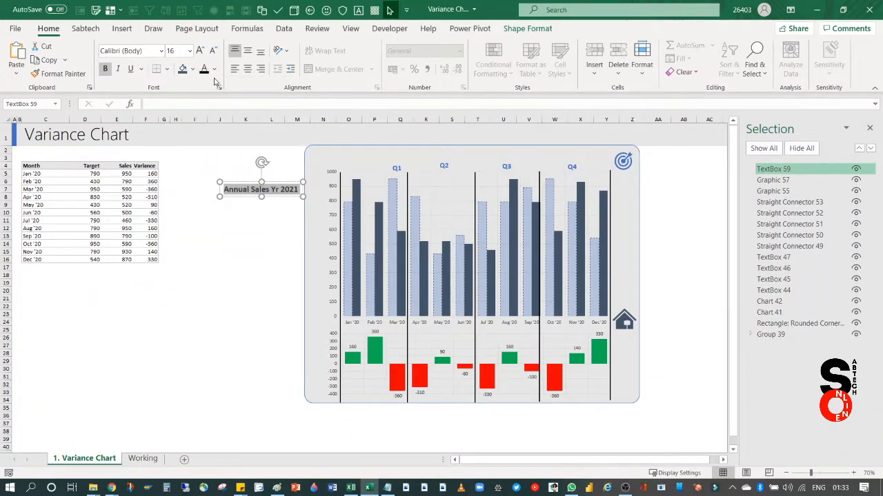
left_click(199, 50)
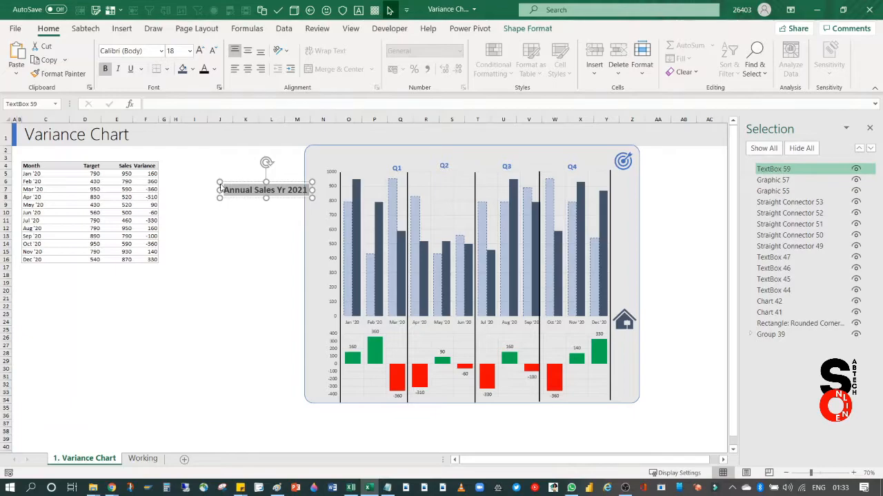
Move the "Annual Sales Yr 2021" text box onto the chart panel's upper-left corner, above the Q1 label.
left_click(207, 201)
left_click(276, 187)
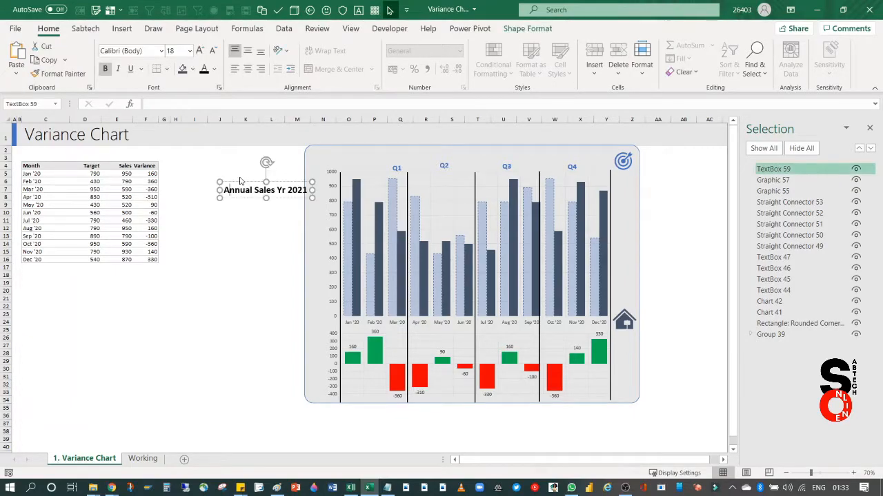
left_click(221, 191)
left_click(220, 166)
left_click(239, 189)
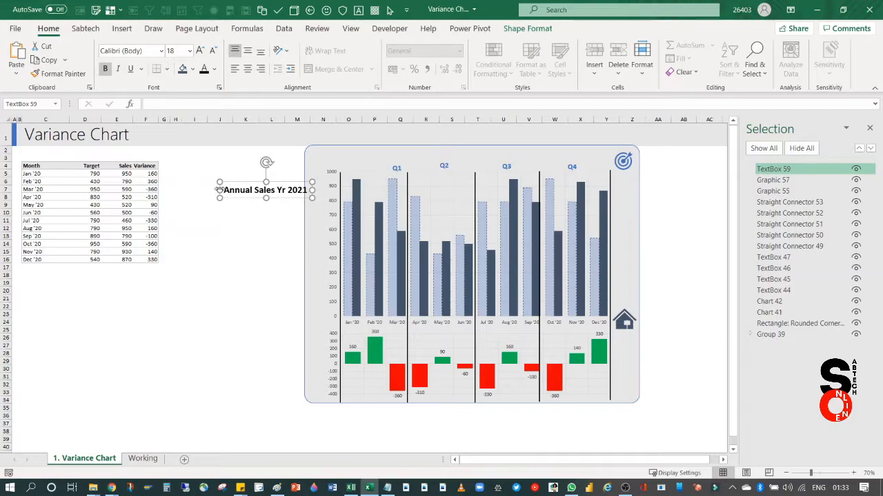
left_click(246, 212)
left_click(220, 190)
left_click_drag(220, 188, 311, 150)
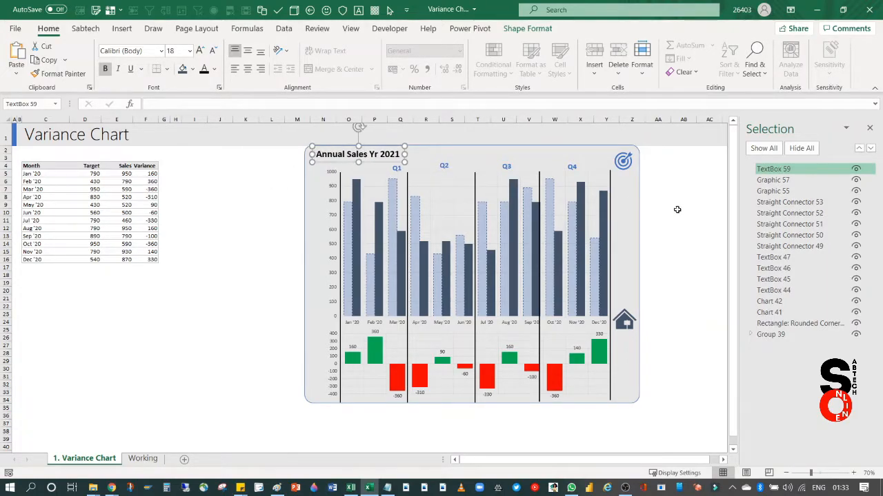
Rename TextBox 59 as "title" in the object list.
double_click(790, 169)
left_click_drag(790, 169, 741, 159)
key("alt+a")
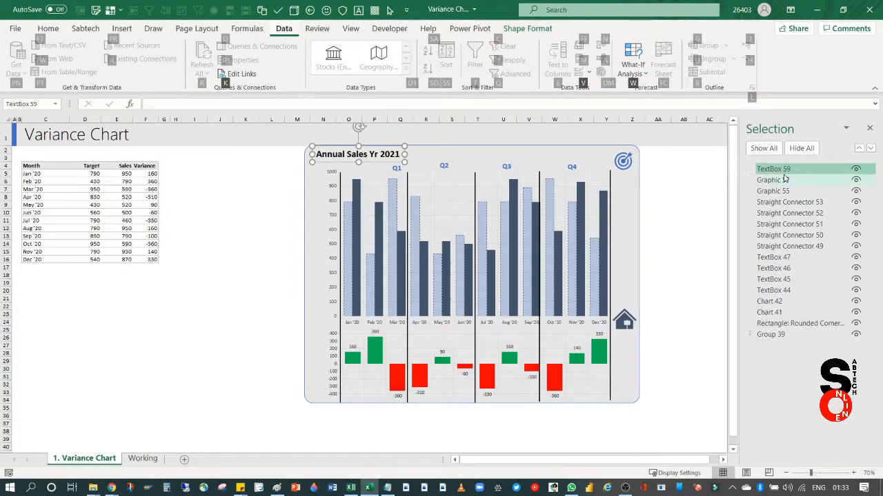
double_click(790, 169)
left_click_drag(791, 170, 759, 169)
key("BackSpace")
type("tit")
key("Return")
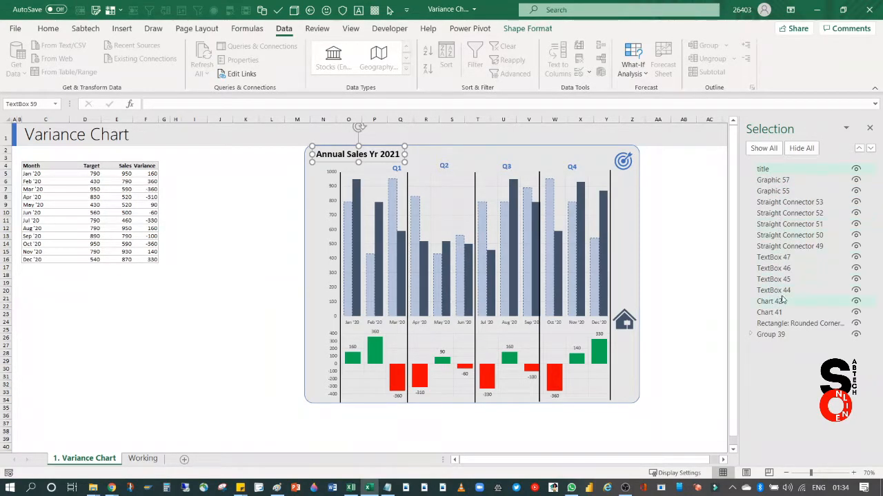
Select Straight Connector 53, and check the title and Graphic 55 by hiding and showing each of them.
left_click(790, 202)
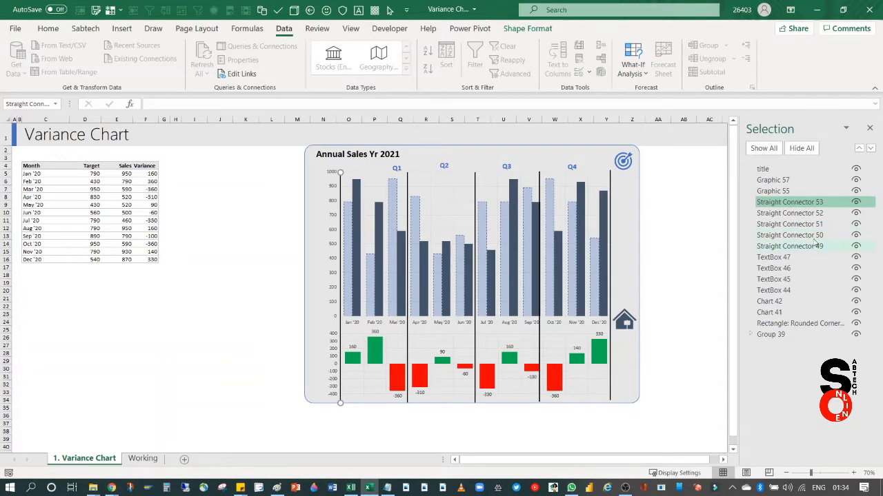
left_click(855, 169)
left_click(856, 169)
left_click(856, 169)
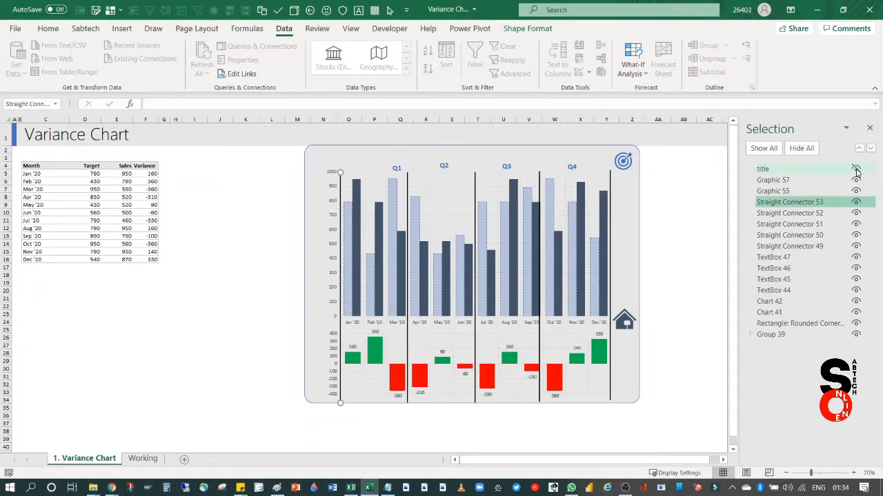
left_click(856, 170)
left_click(856, 191)
left_click(856, 191)
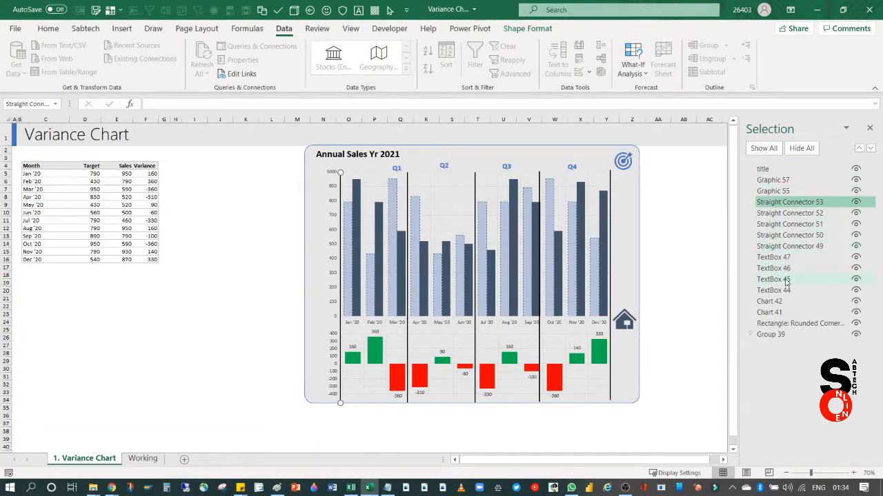
Hide Group 39, check the sheet area below the panel, and save the workbook.
left_click(856, 335)
scroll(174, 392, "down", 6)
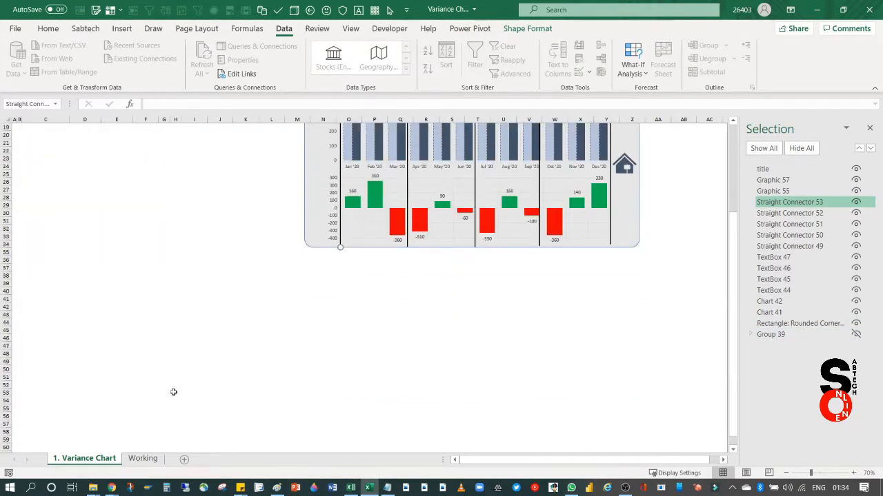
scroll(174, 392, "down", 11)
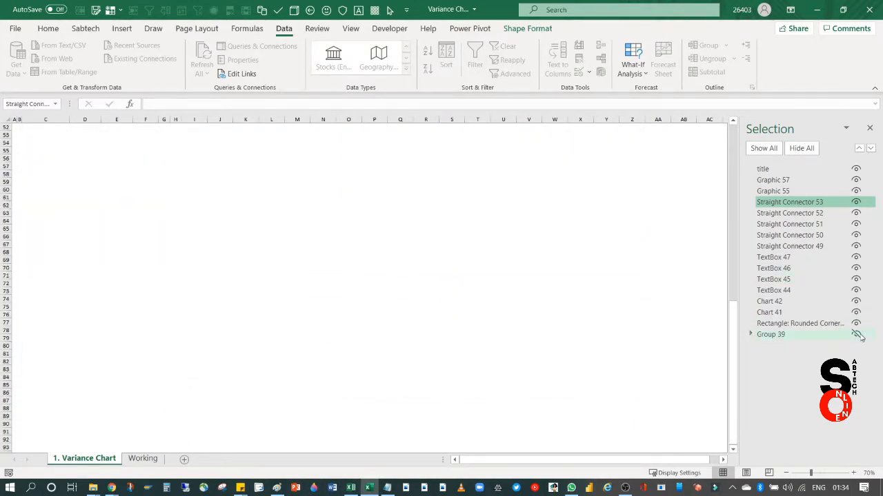
left_click(855, 334)
left_click(855, 335)
scroll(611, 298, "up", 6)
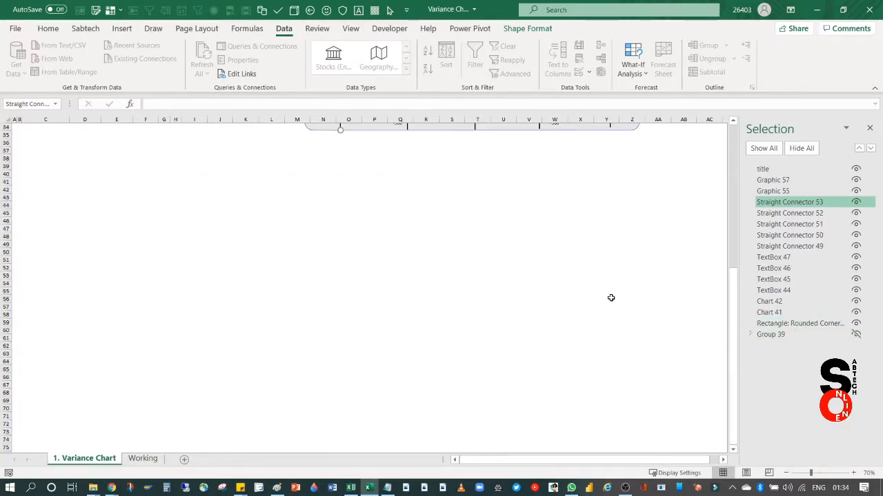
scroll(611, 297, "up", 11)
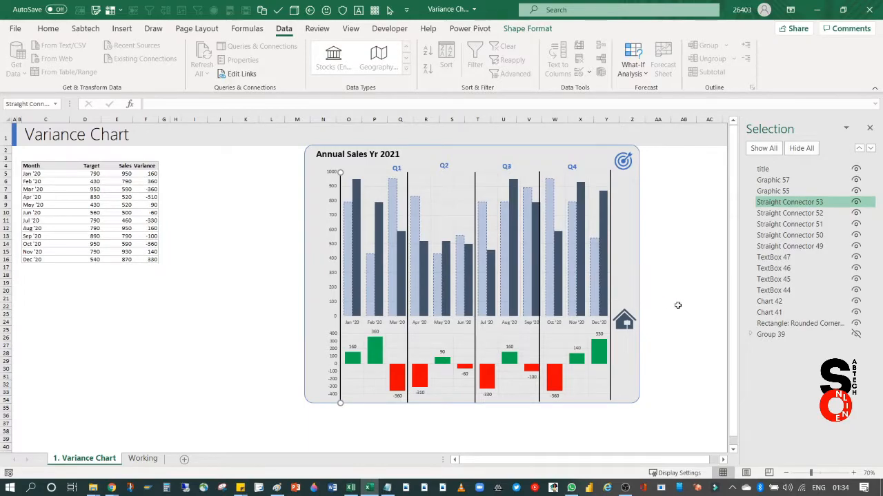
key("ctrl+s")
Select all of the chart panel's visible objects with Select Objects and group them into one object.
left_click(48, 29)
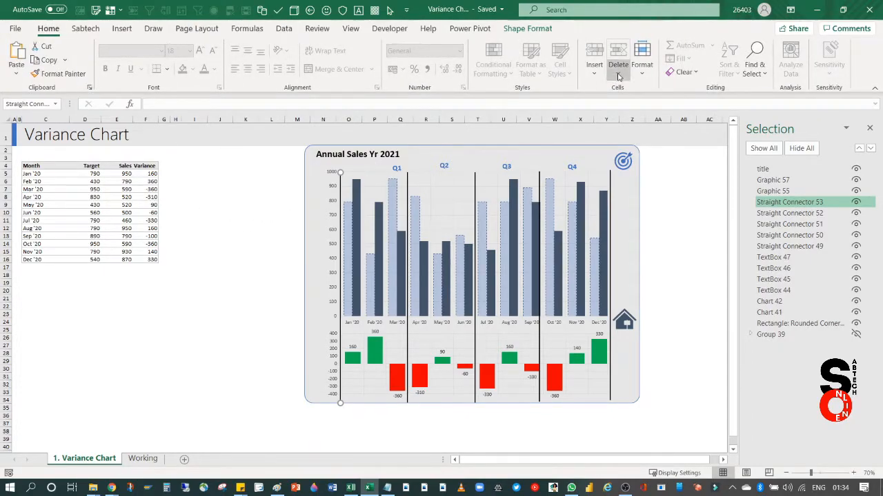
left_click(755, 64)
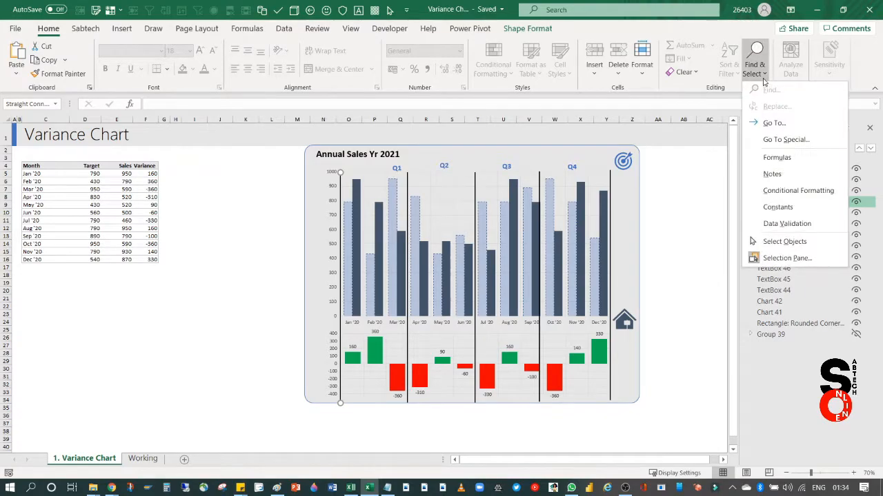
left_click(780, 247)
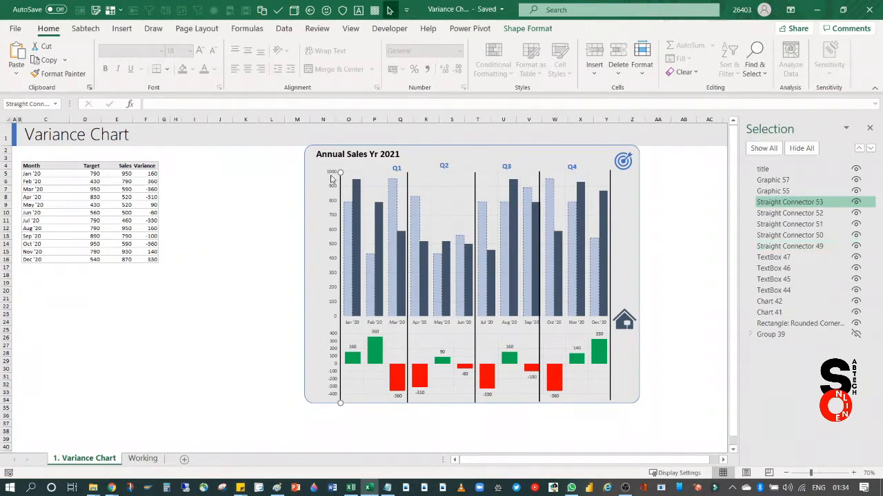
left_click_drag(290, 140, 658, 416)
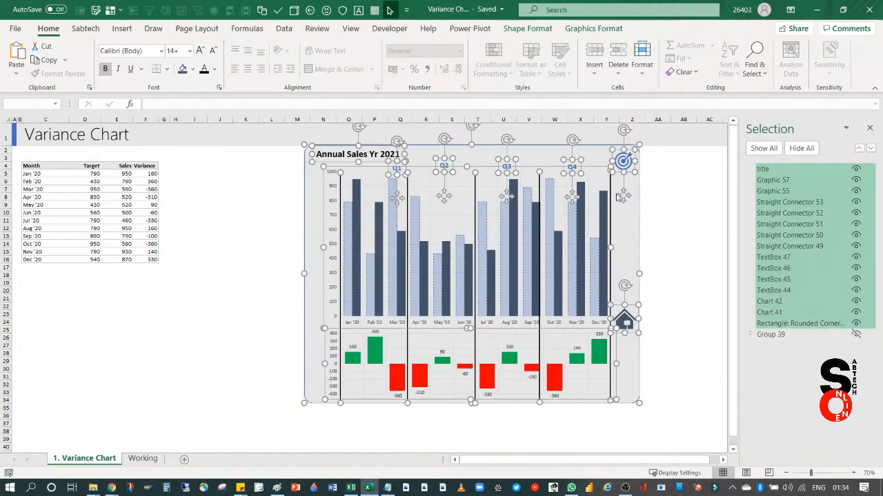
right_click(611, 170)
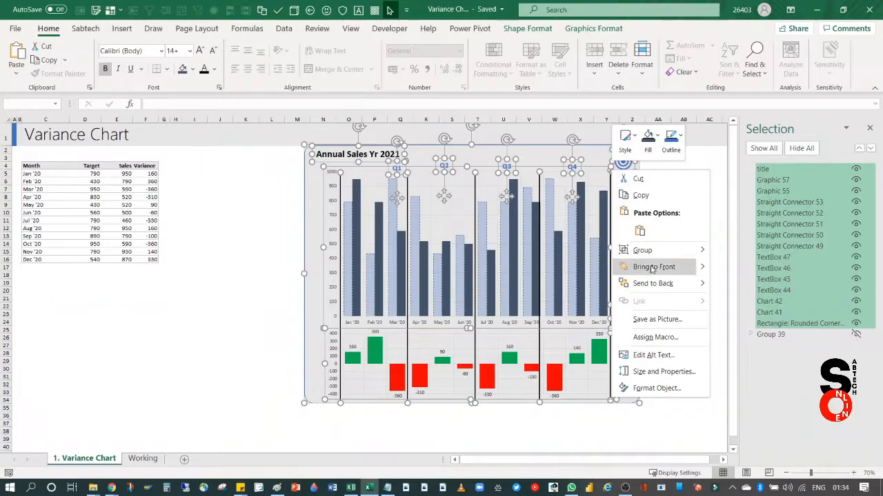
mouse_move(662, 251)
left_click(733, 252)
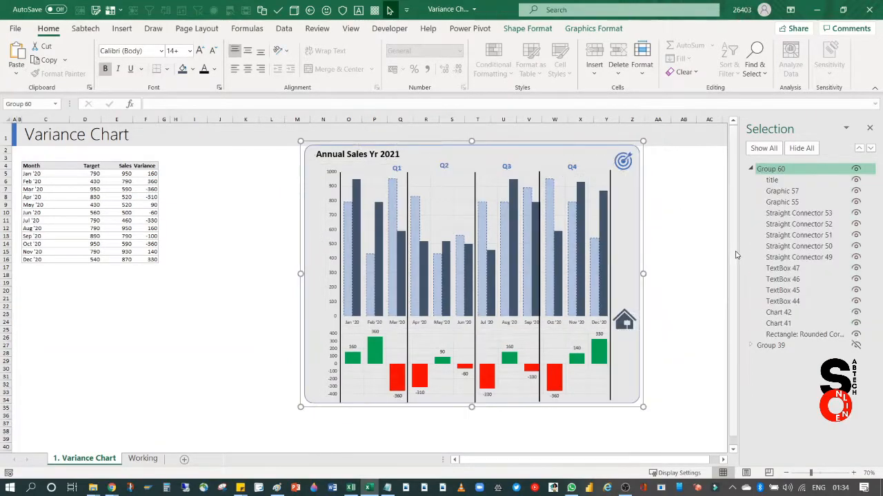
Rename the chart panel's new group as "New Graph" in the object list and deselect it.
left_click(752, 169)
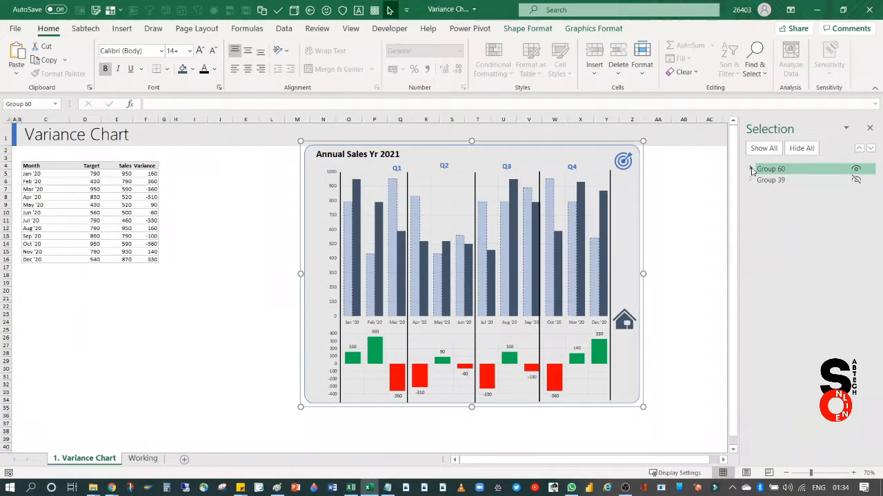
left_click(751, 169)
left_click(771, 170)
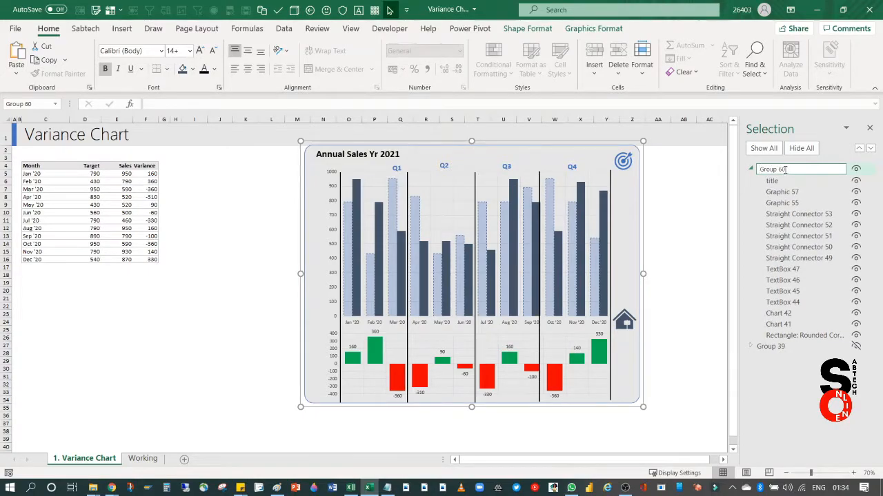
key("Home")
type("New Graph")
key("Delete")
key("Delete")
key("Delete")
key("Delete")
key("Delete")
key("Delete")
key("Delete")
key("Delete")
key("Return")
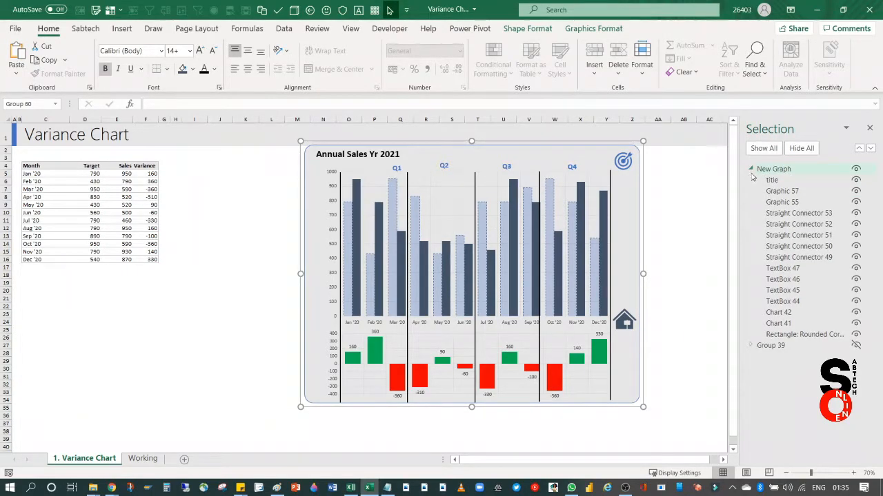
left_click(646, 199)
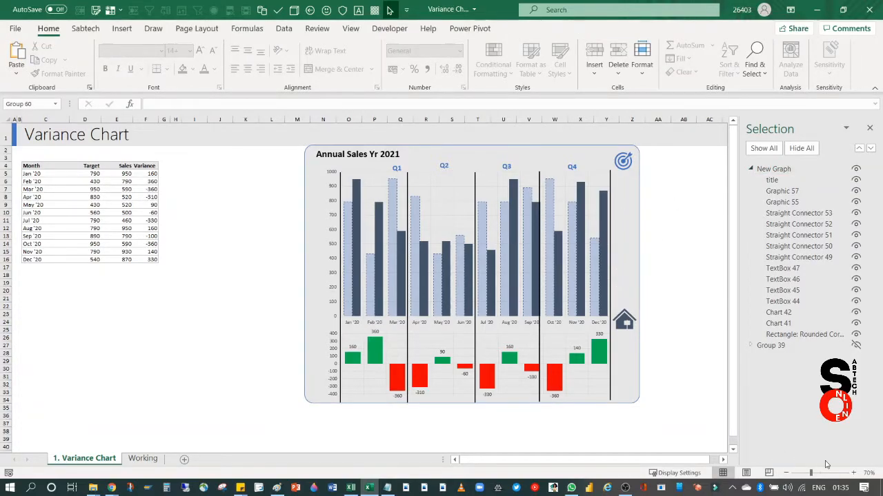
Set the sheet zoom to 90% and collapse the ribbon to show the entire chart panel.
left_click(853, 473)
left_click(853, 473)
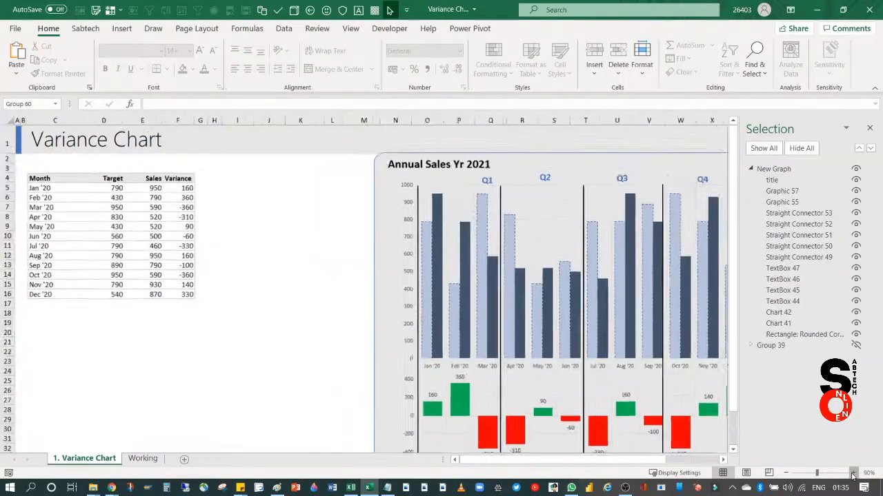
left_click(723, 460)
left_click(723, 460)
left_click(724, 460)
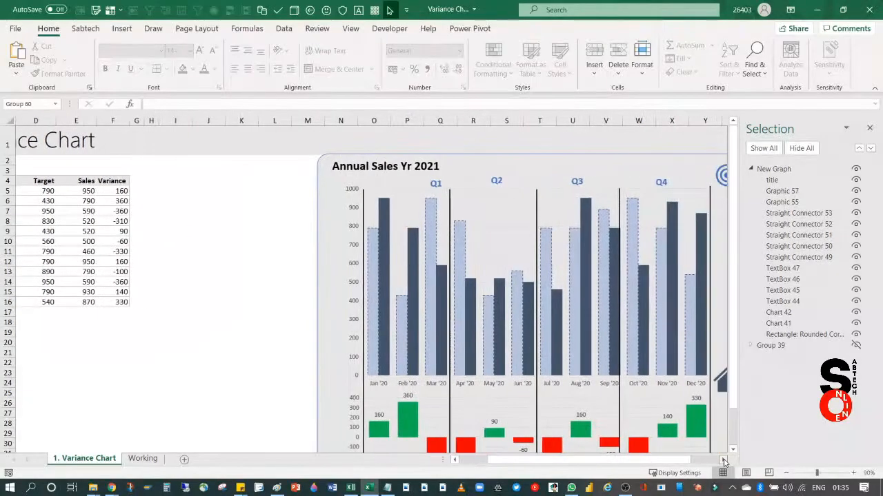
left_click(723, 460)
scroll(593, 319, "down", 1)
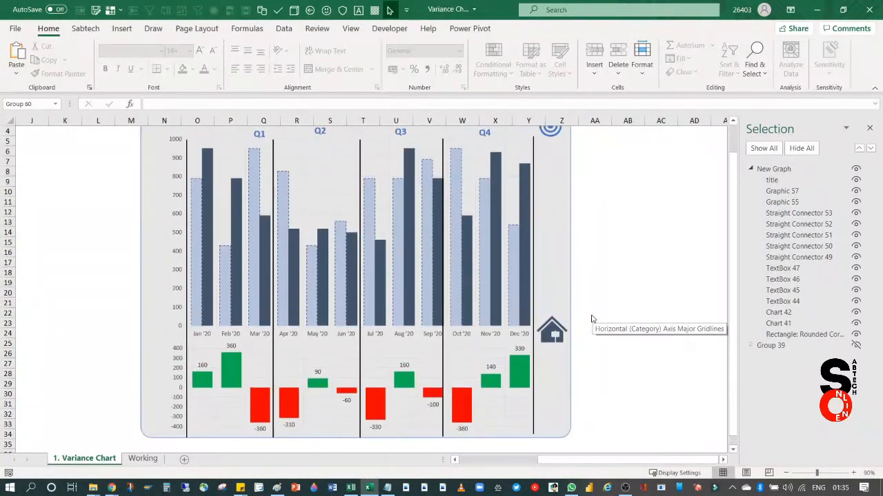
scroll(592, 319, "up", 1)
left_click(874, 88)
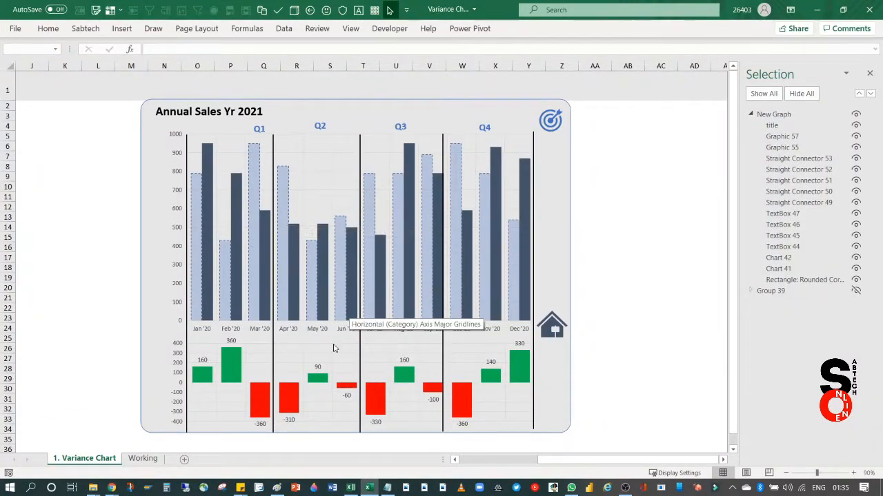
Move the New Graph group slightly left and down on the sheet, just below the heading band.
mouse_move(504, 269)
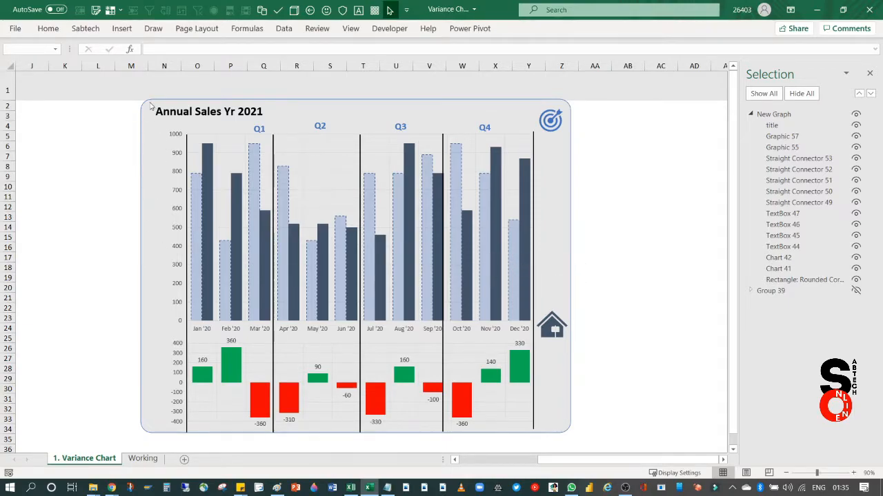
mouse_move(149, 111)
left_mouse_down()
mouse_move(219, 124)
mouse_move(149, 123)
mouse_move(134, 97)
mouse_move(161, 106)
mouse_move(150, 122)
mouse_move(138, 104)
mouse_move(139, 115)
left_mouse_up()
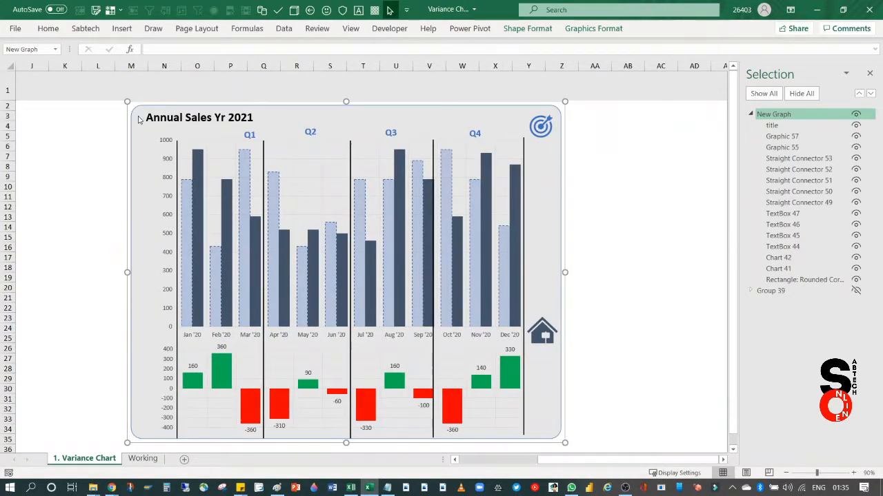